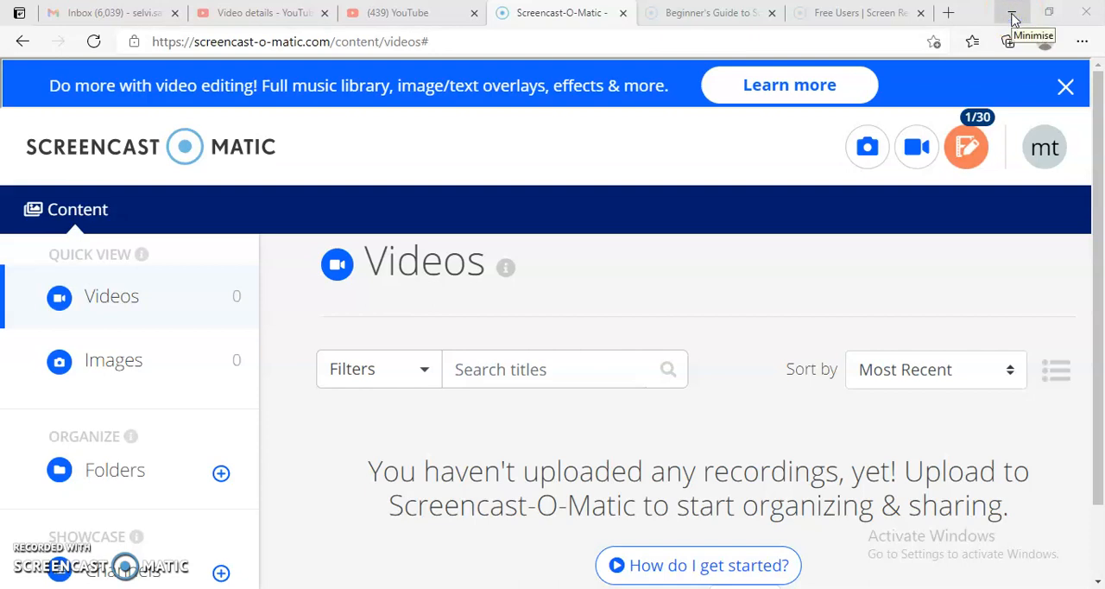
Minimise the browser so the Excel RADR problem sheet is visible.
click(1014, 16)
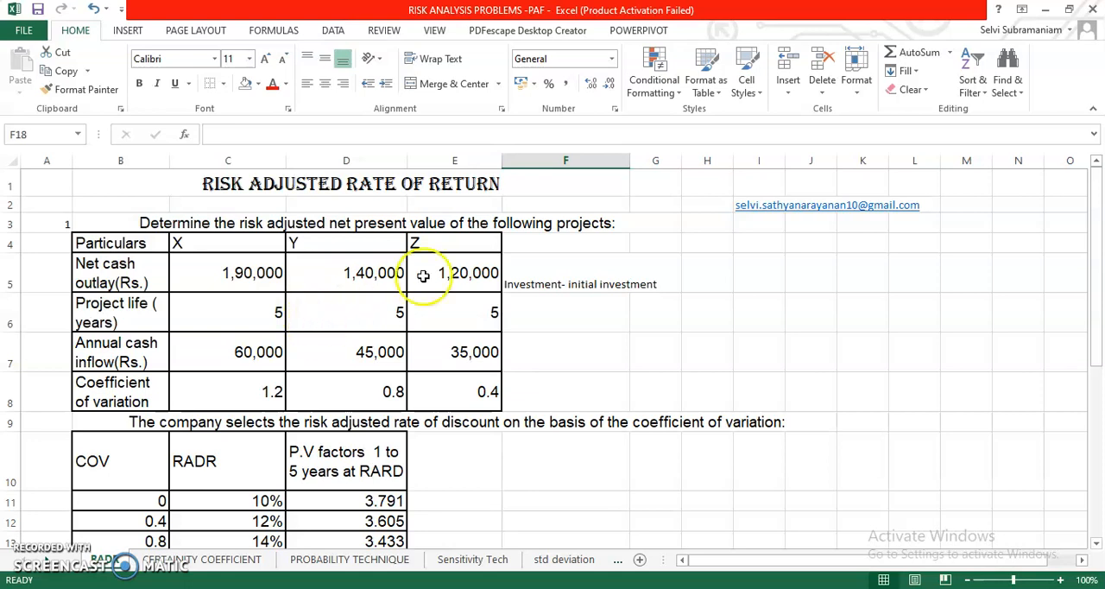
Note NPV=POSITIVE in H5 and IRR-RADR in H6 beside the project data.
click(715, 278)
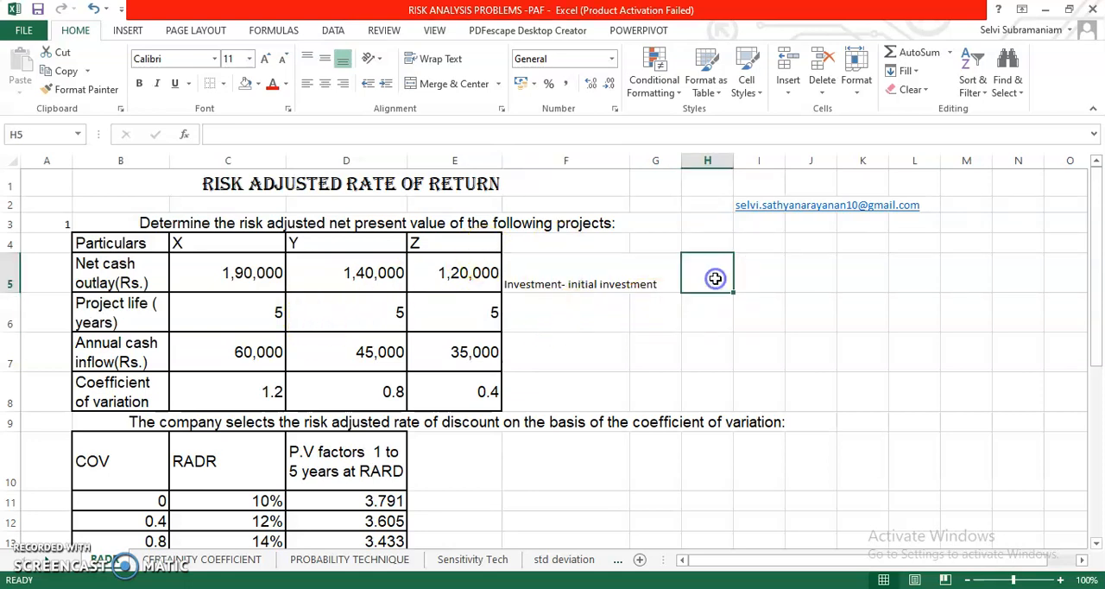
text(np)
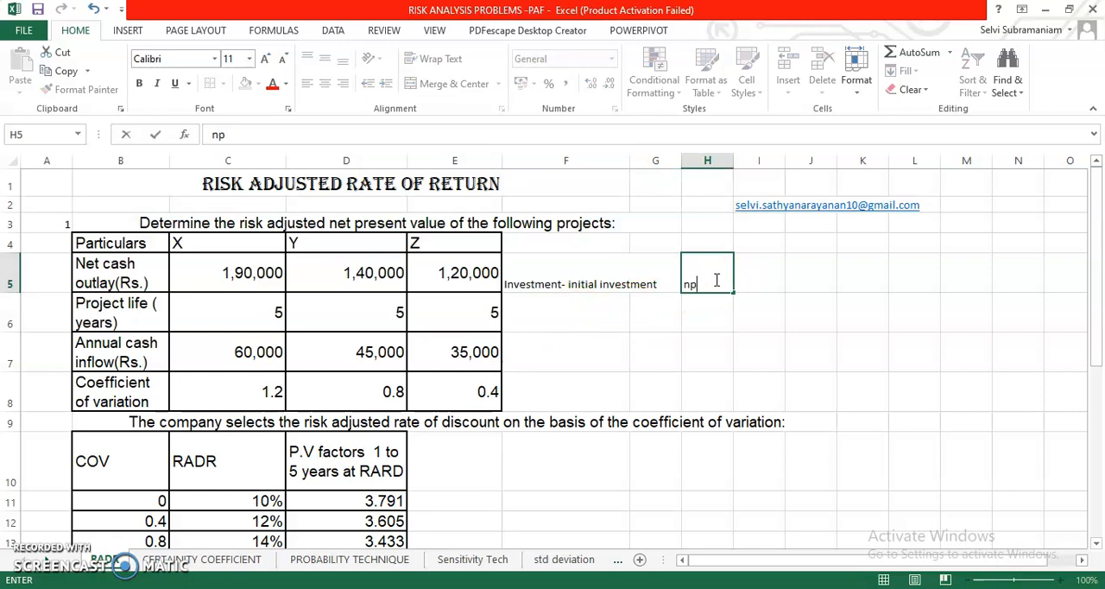
key(BackSpace)
key(BackSpace)
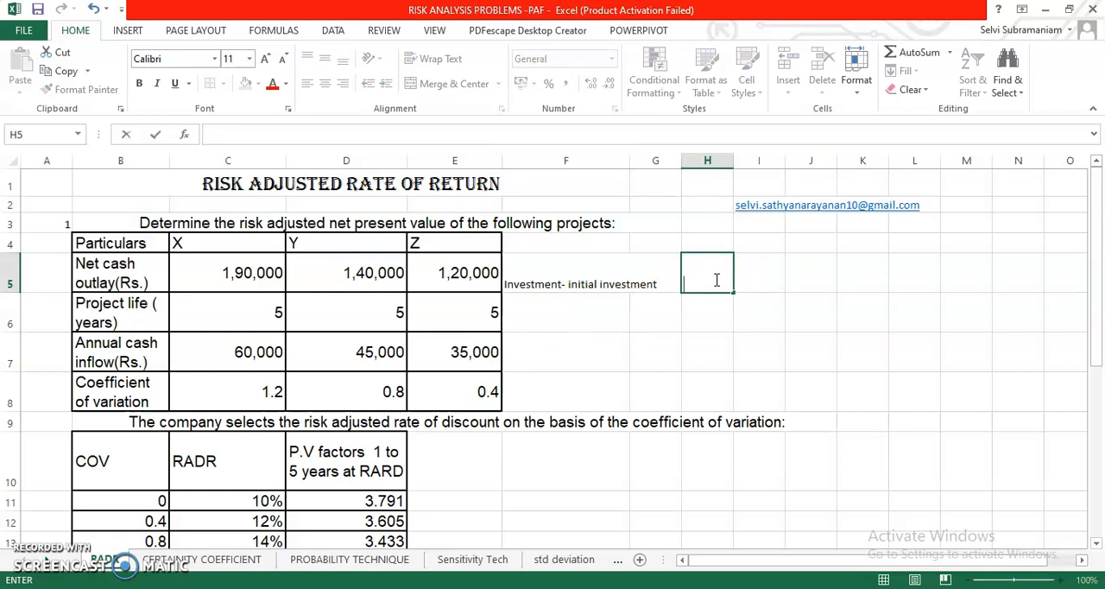
text(N)
text(PV)
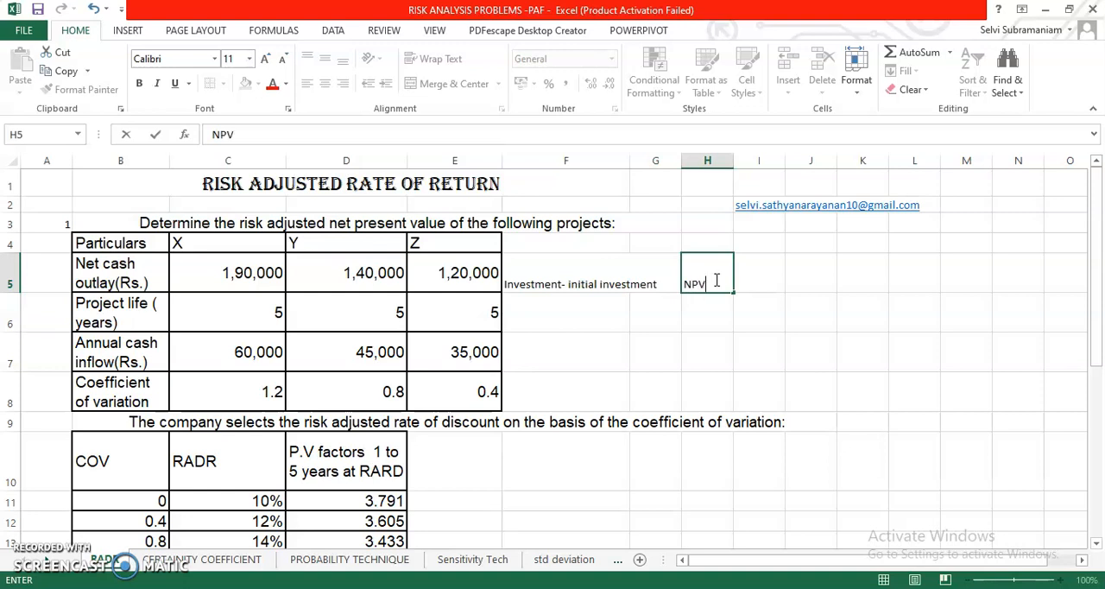
click(717, 274)
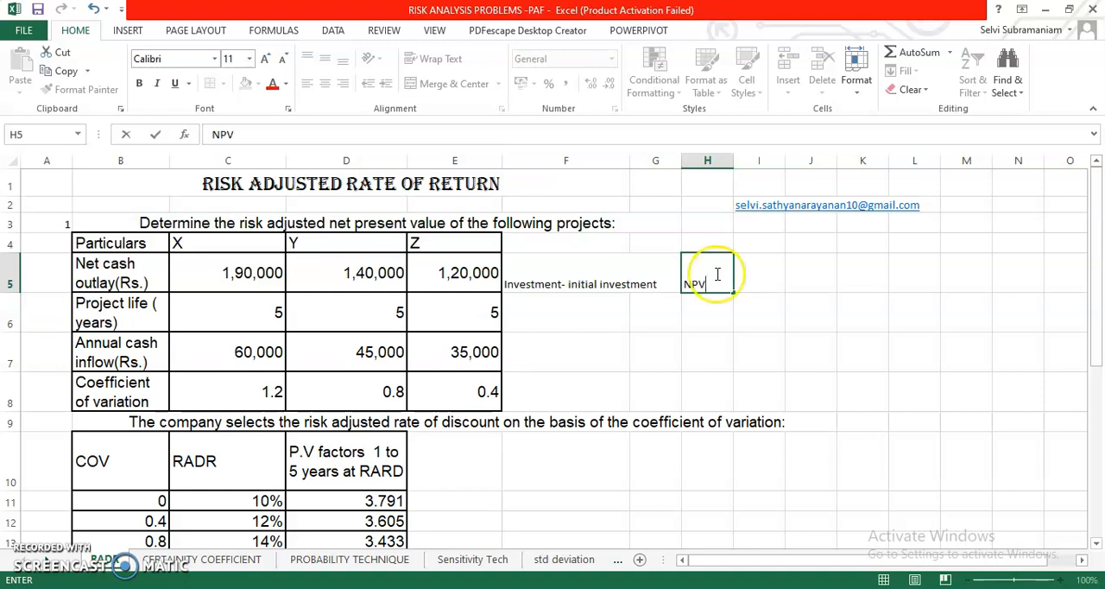
text(=)
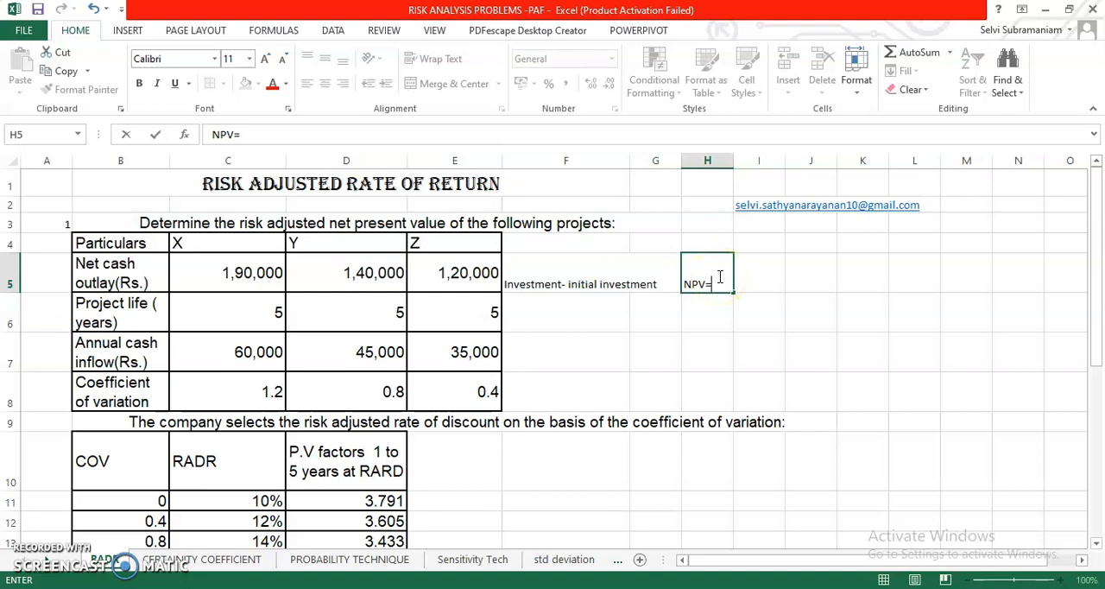
text(POSITI)
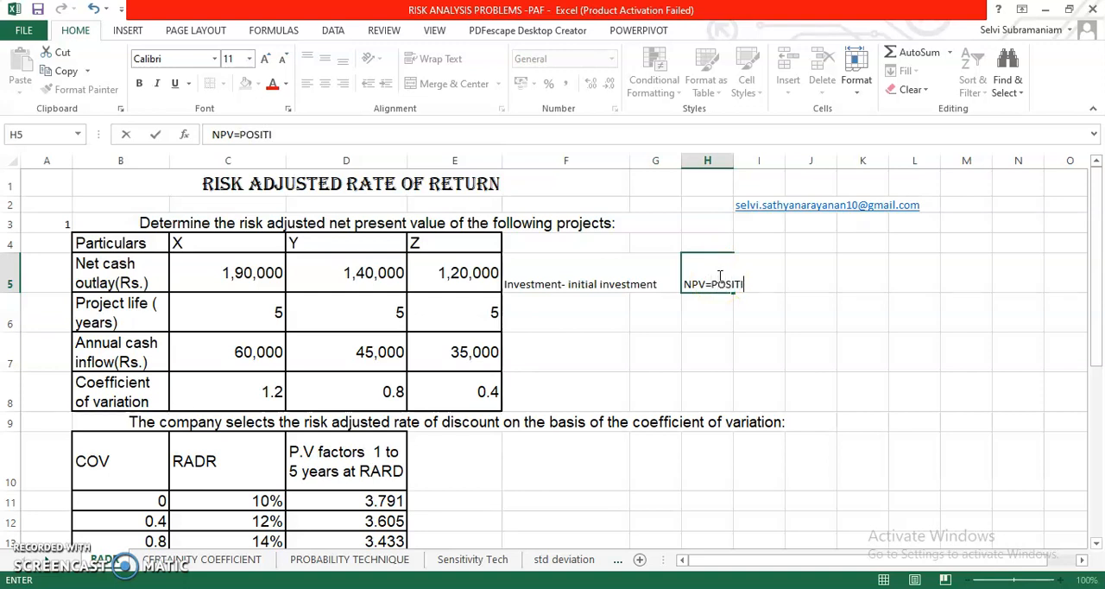
text(VE)
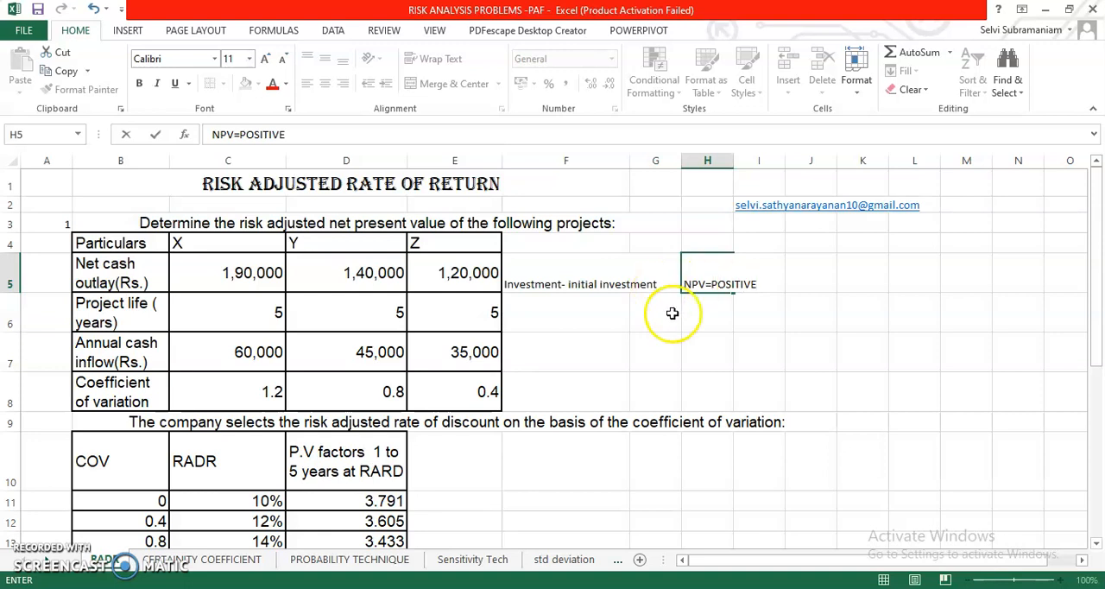
click(703, 321)
text(IRR)
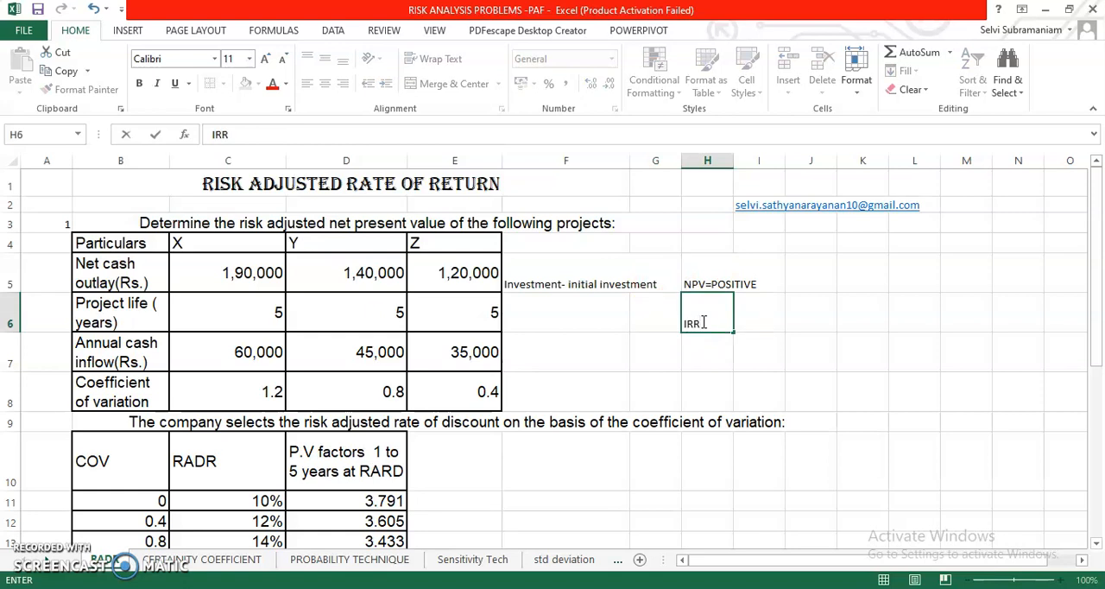
text(=RA)
text(DR)
key(BackSpace)
key(BackSpace)
key(BackSpace)
key(BackSpace)
text(-RA)
text(DR)
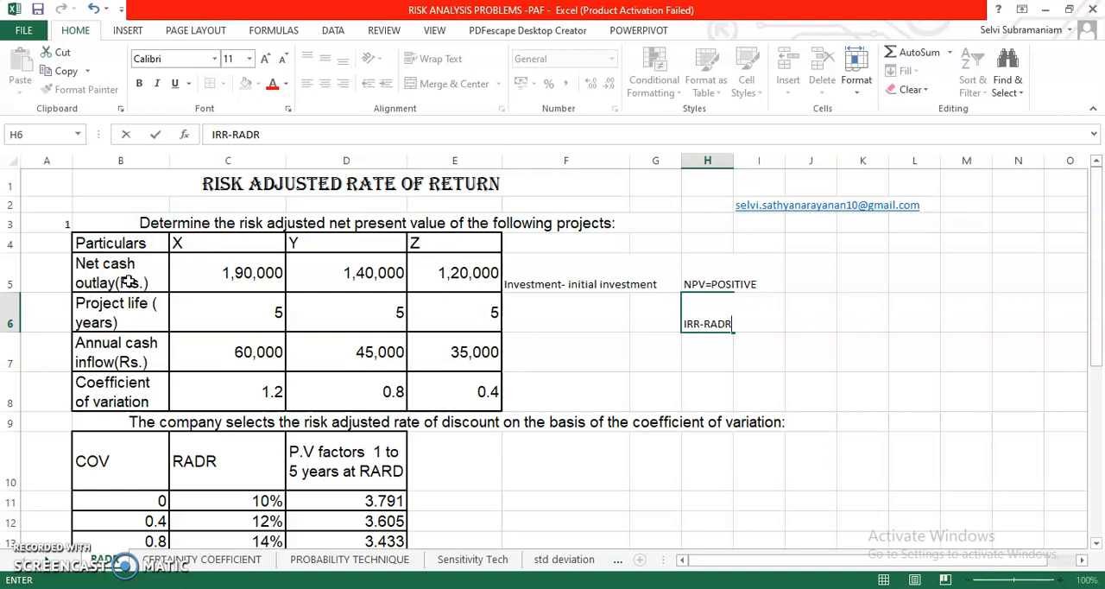
click(128, 281)
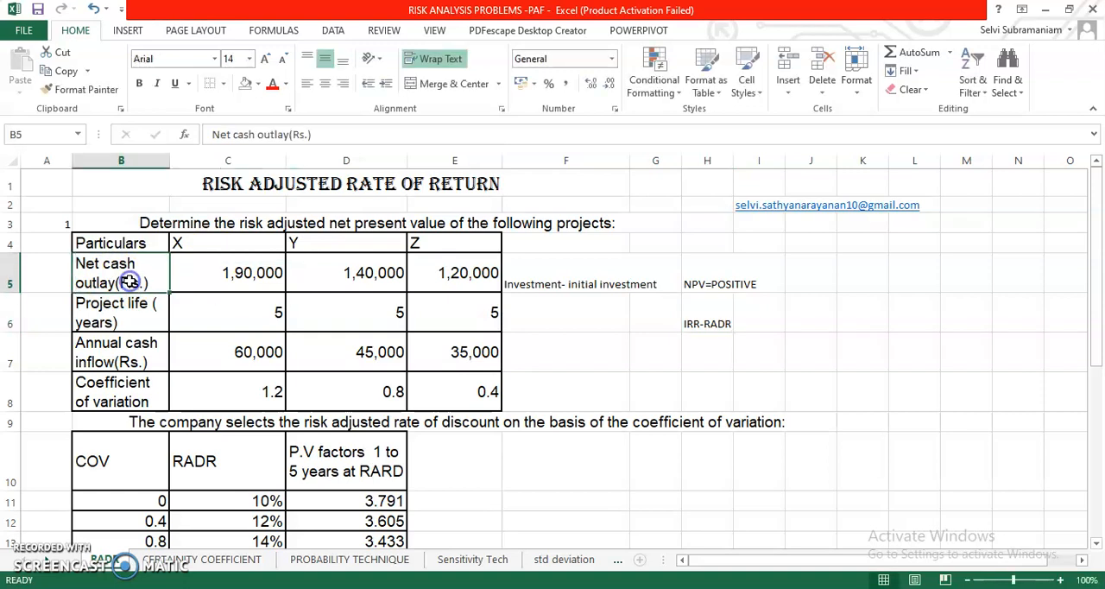
click(126, 309)
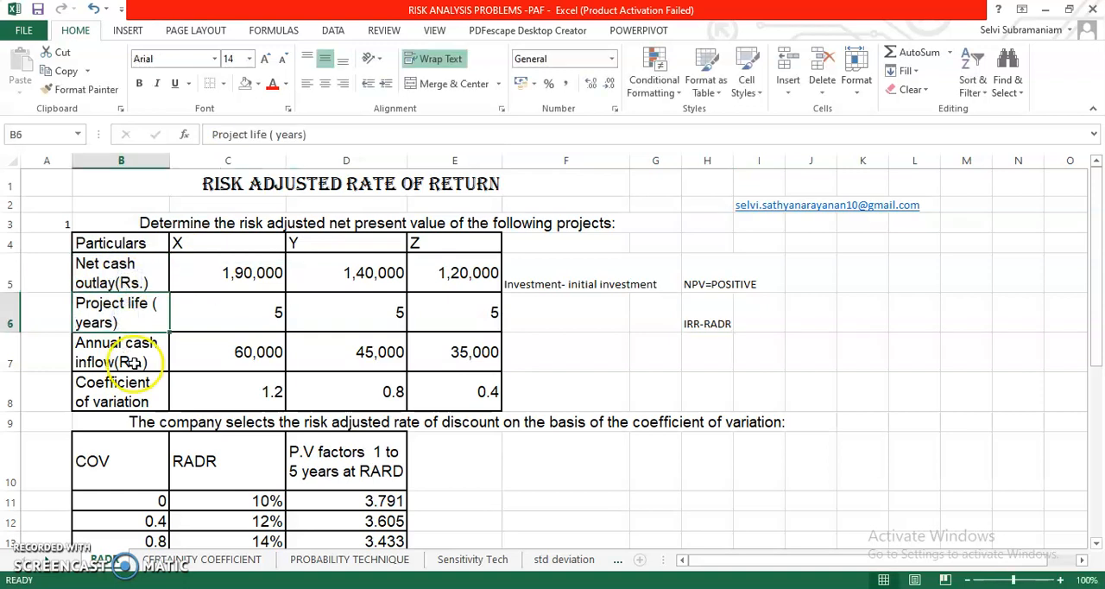
click(128, 352)
click(139, 383)
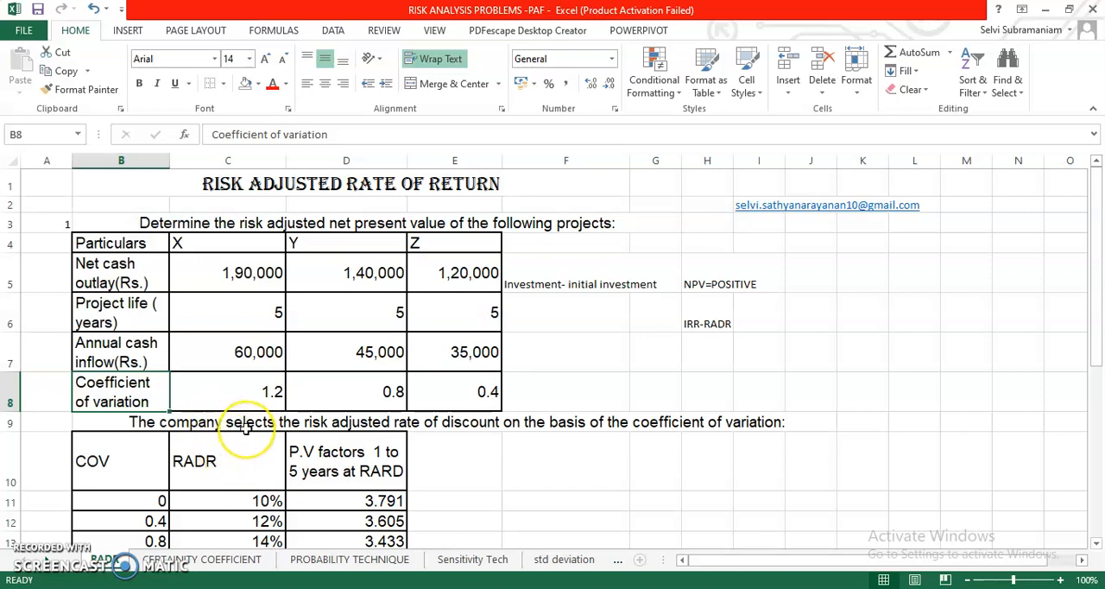
scroll(245, 429, down, 3)
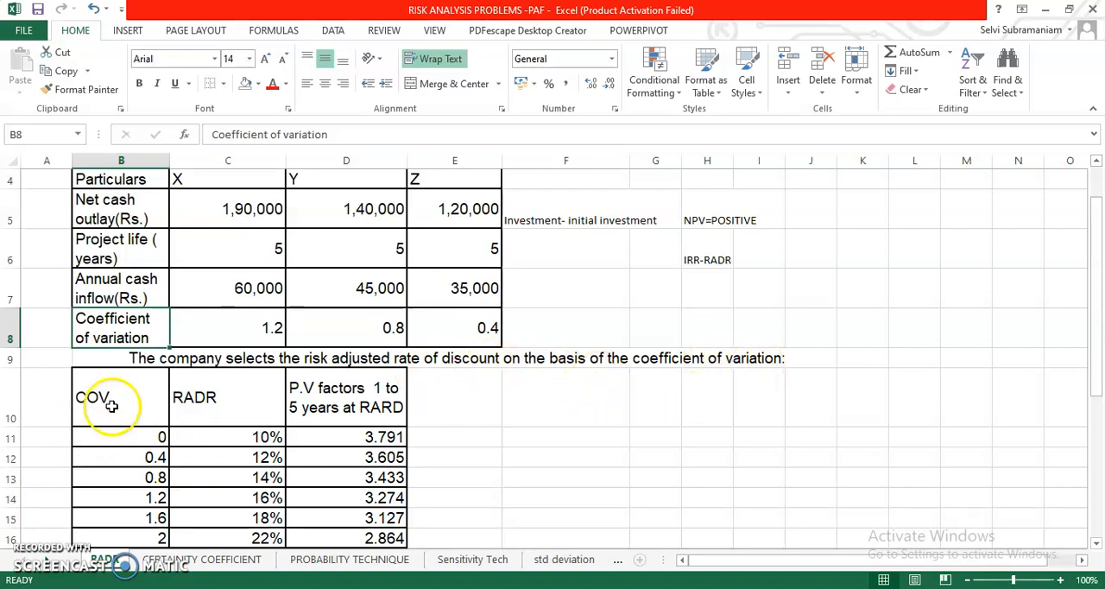
scroll(112, 405, down, 3)
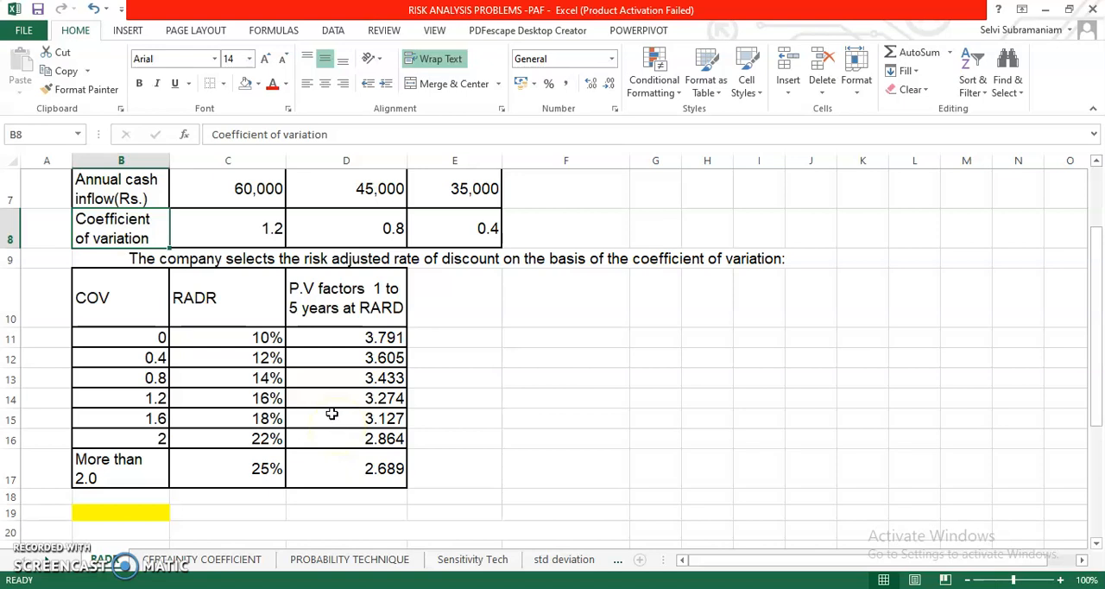
scroll(326, 409, up, 6)
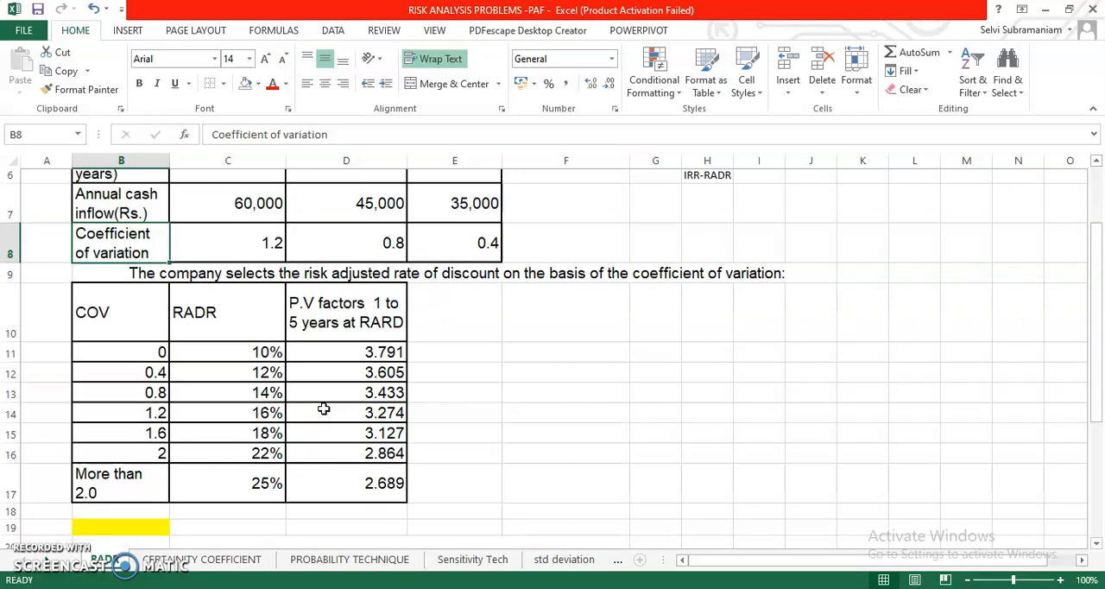
scroll(325, 409, up, 4)
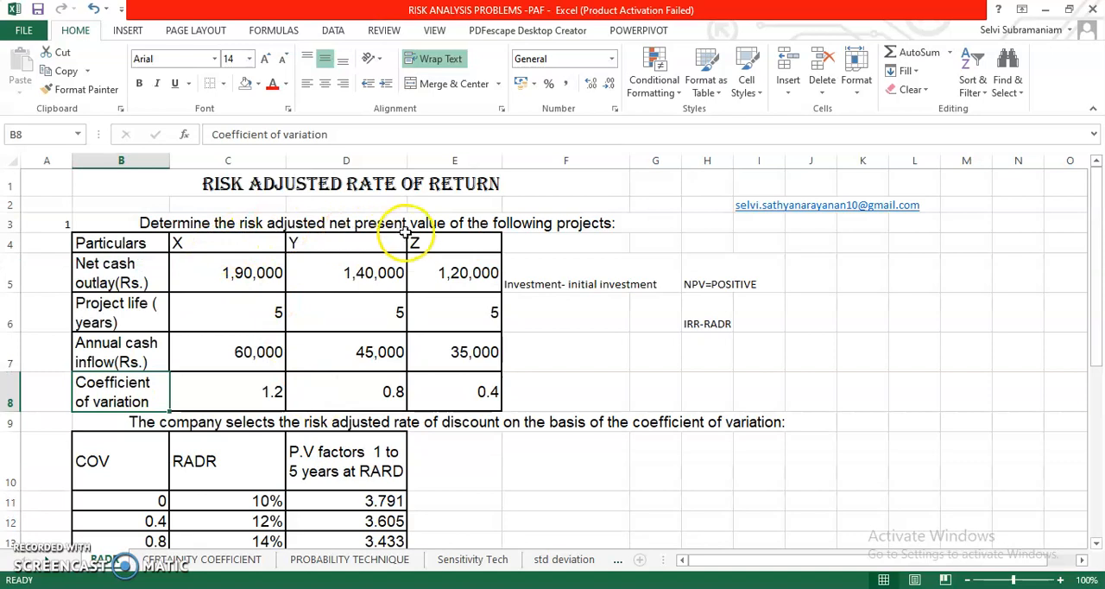
scroll(345, 311, down, 3)
scroll(354, 308, down, 6)
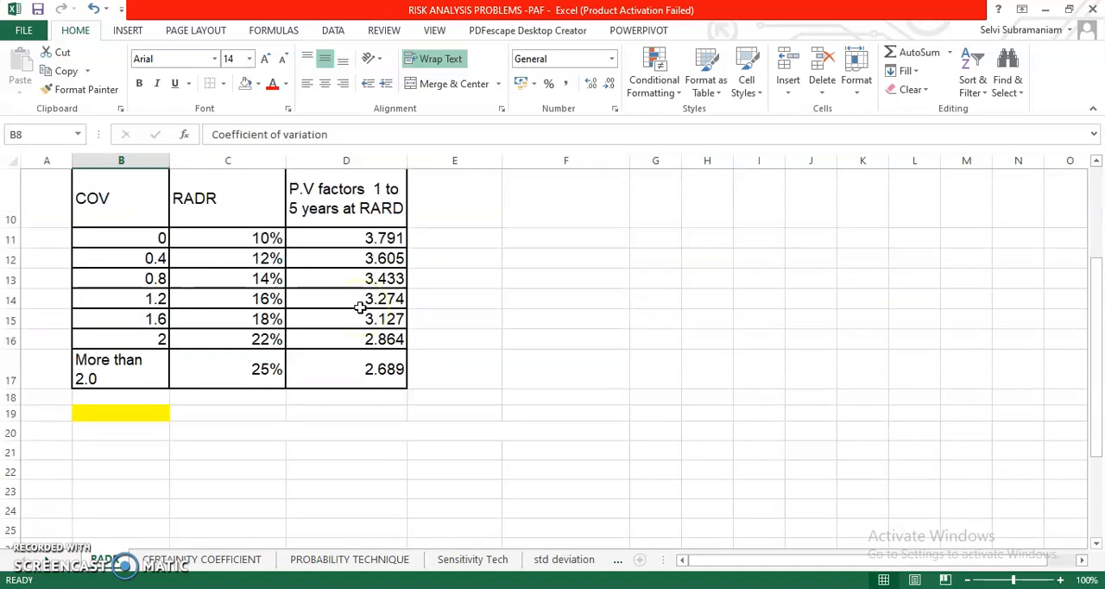
scroll(360, 306, up, 3)
scroll(360, 307, down, 3)
Add SOLUTION in B19 and the heading CALCULATION OF RISK ADJUSTED NPV in row 20.
click(235, 427)
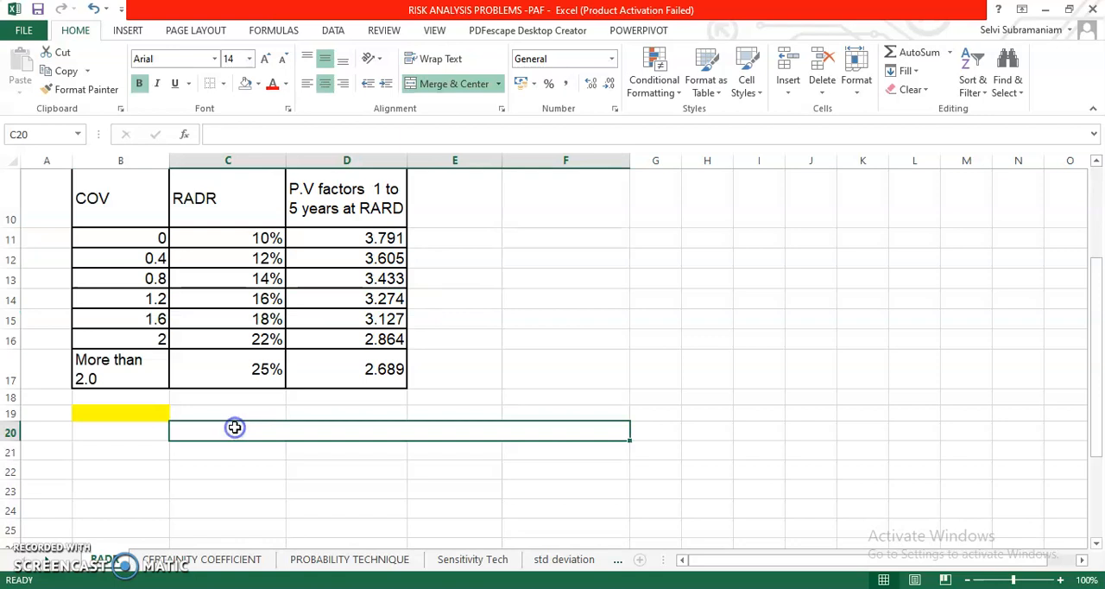
click(129, 411)
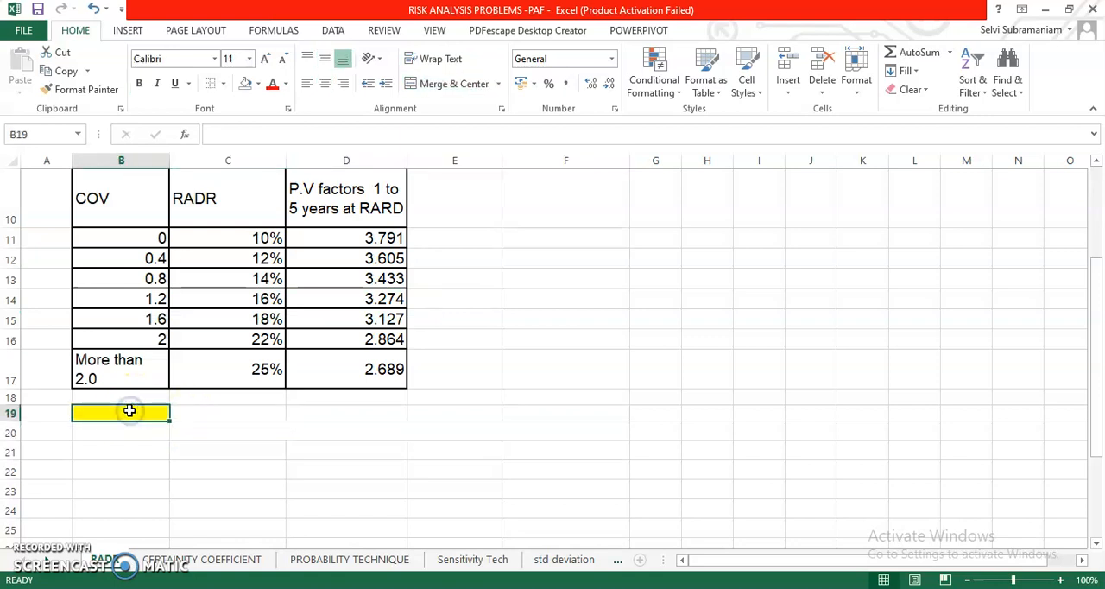
text(SOLUTION)
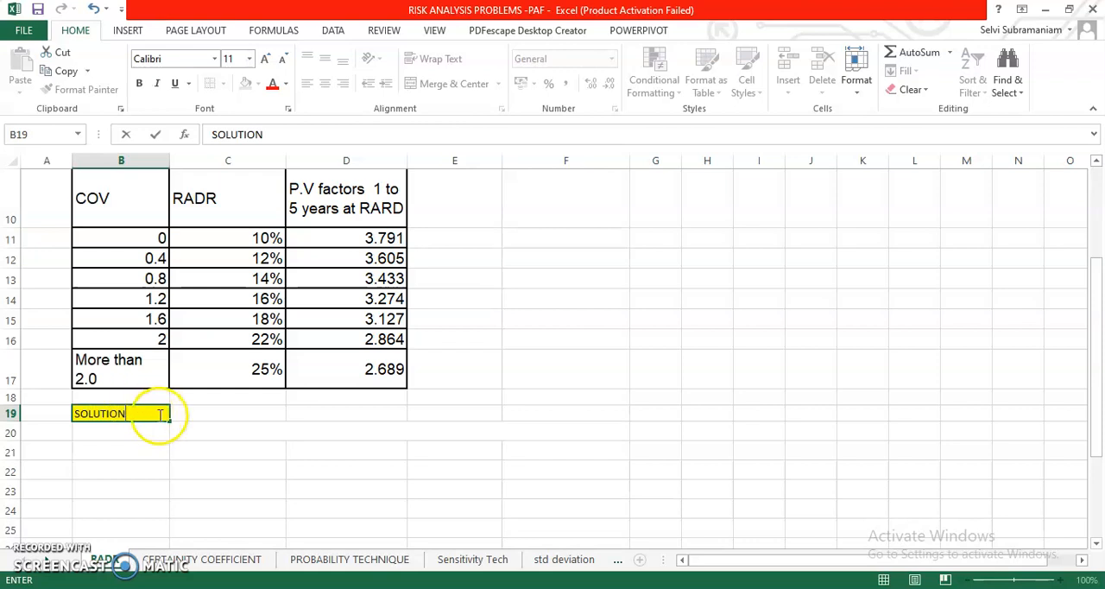
click(199, 429)
text(C)
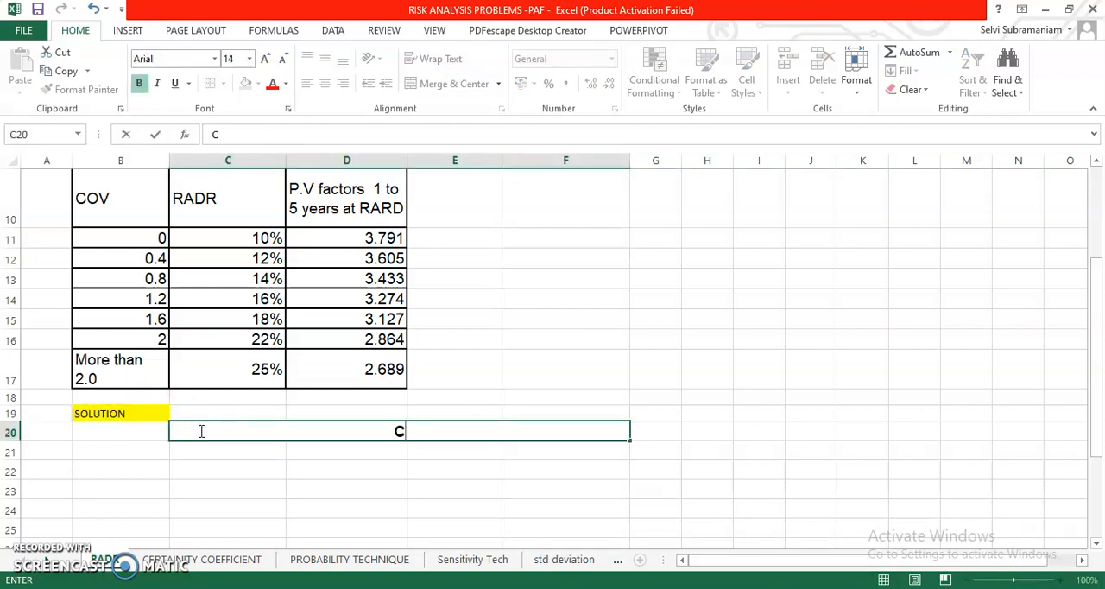
text(ALCU)
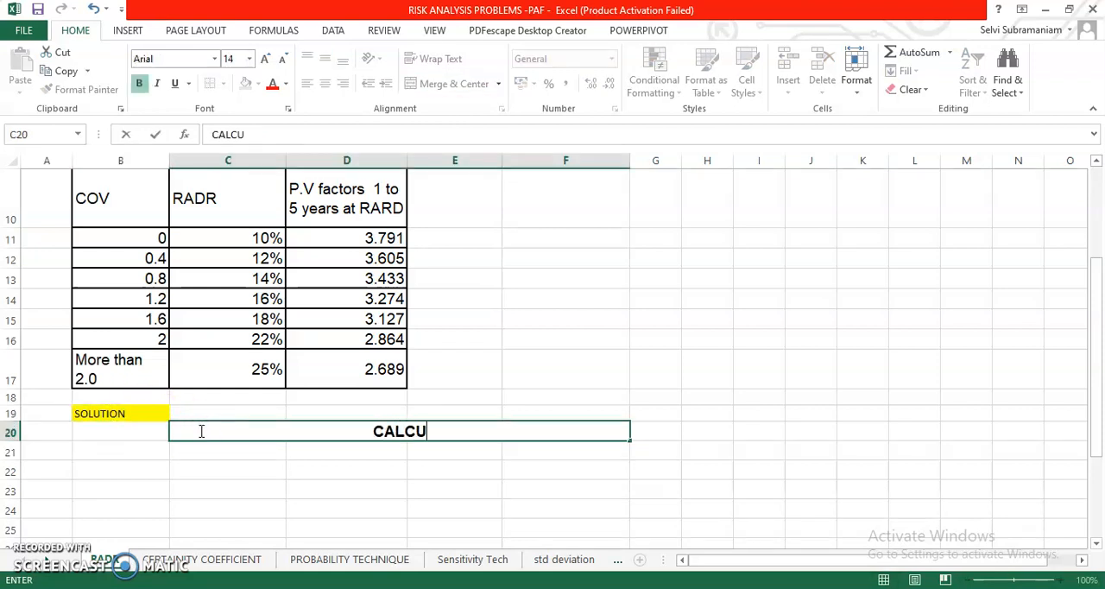
text(LATION OF)
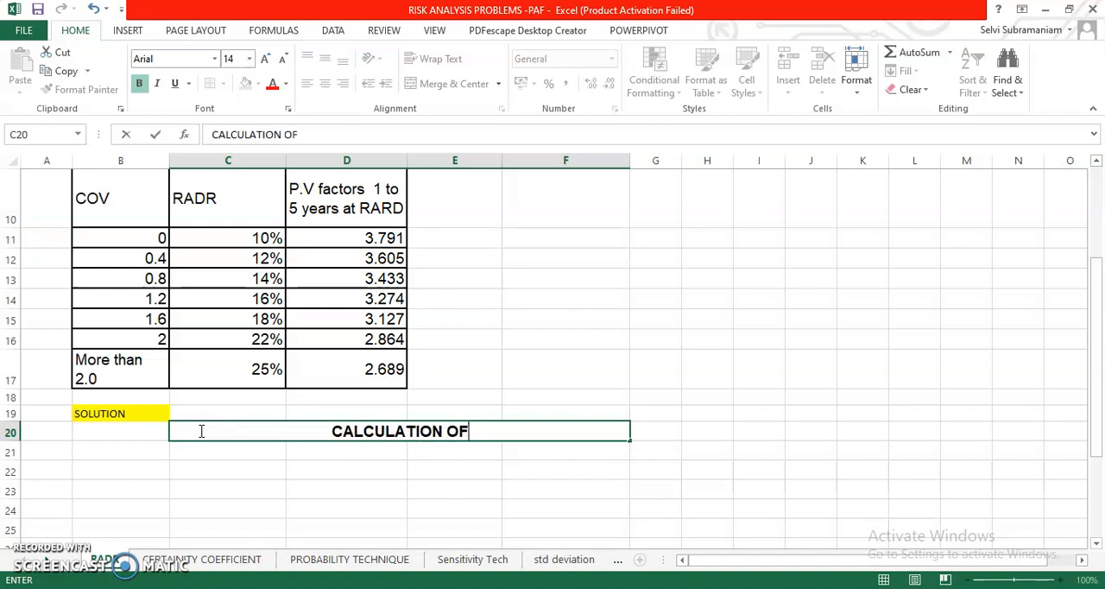
text( RISK AD)
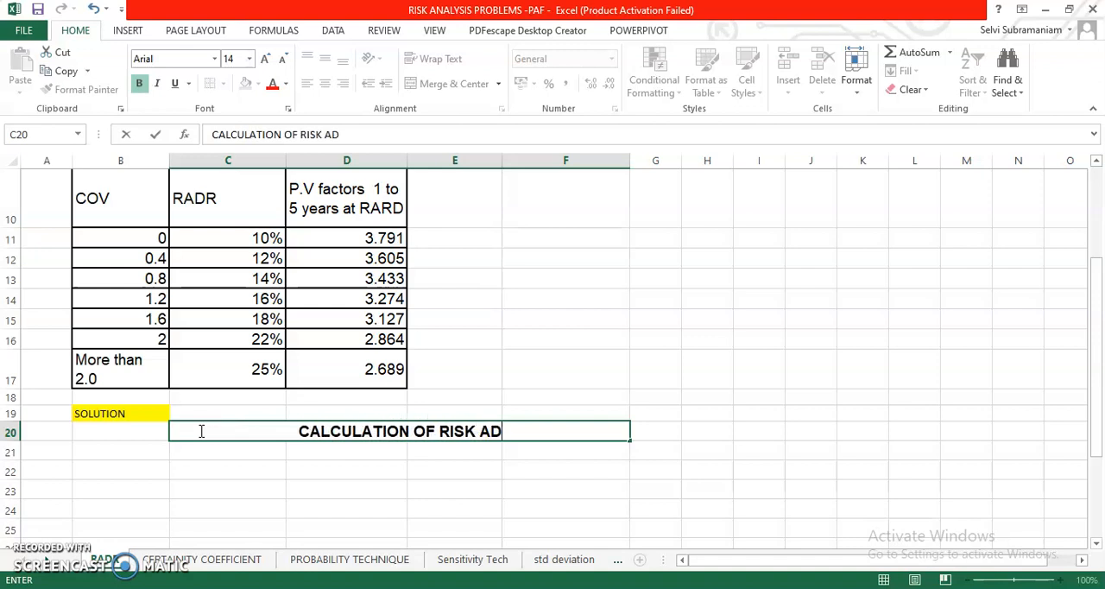
text(JUST)
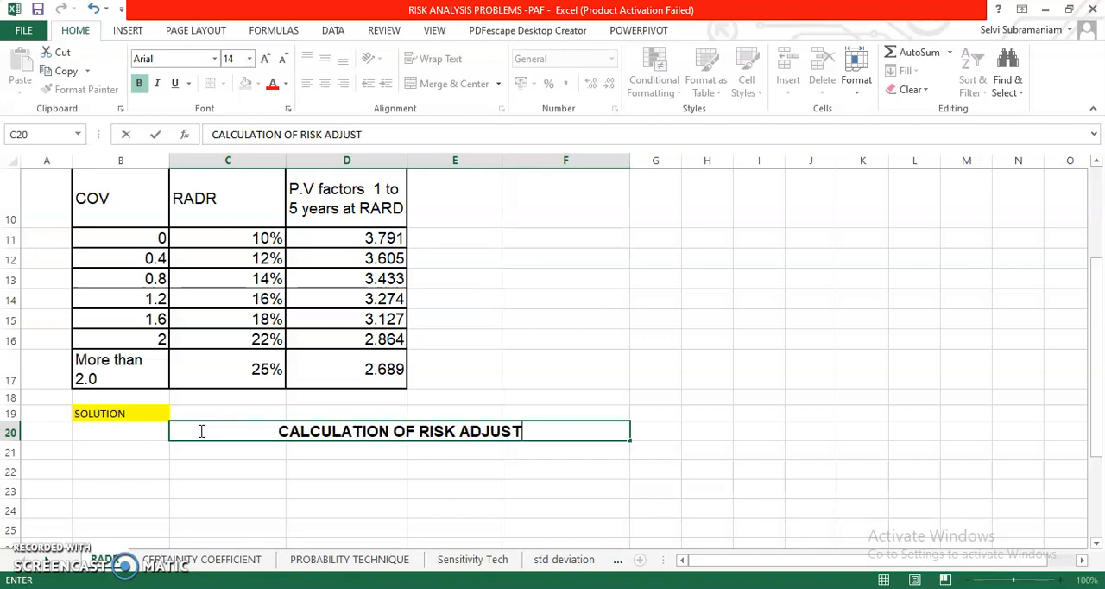
text(ED NP)
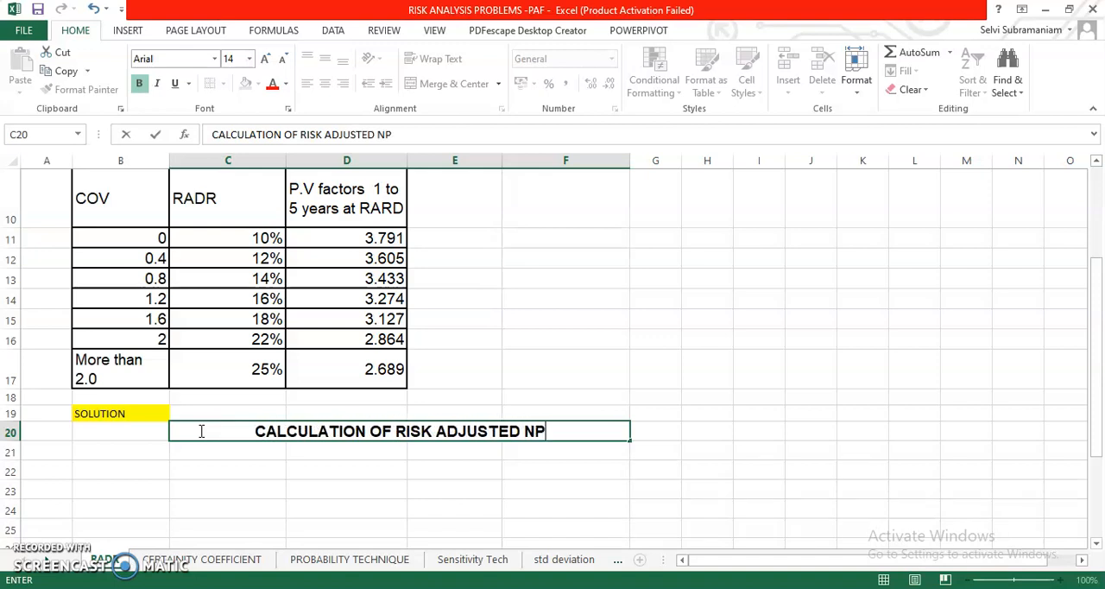
text(V)
click(223, 453)
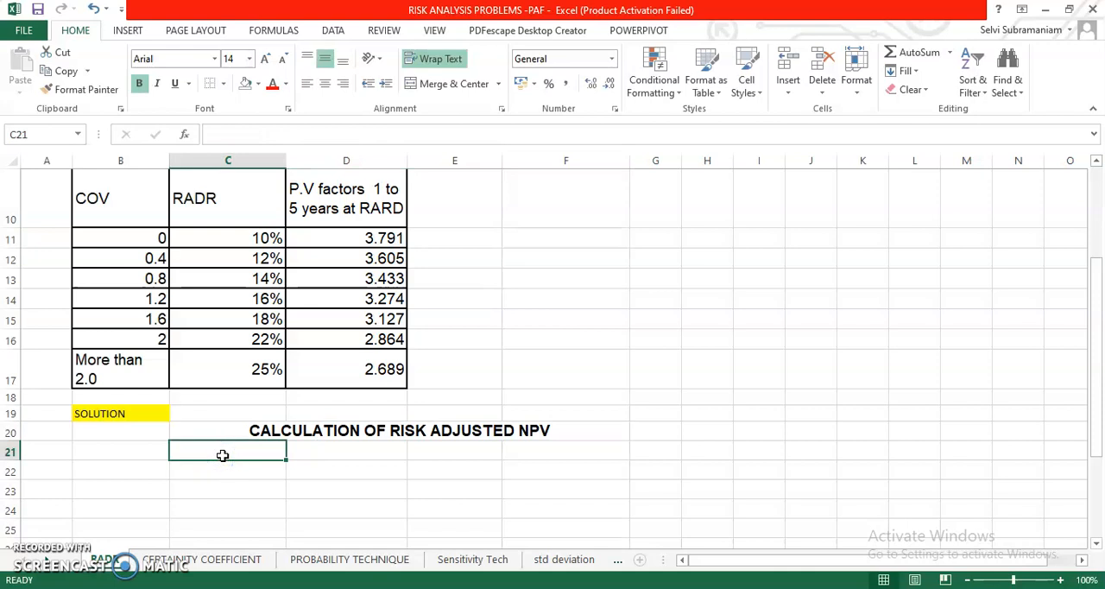
text(PARTICULARS)
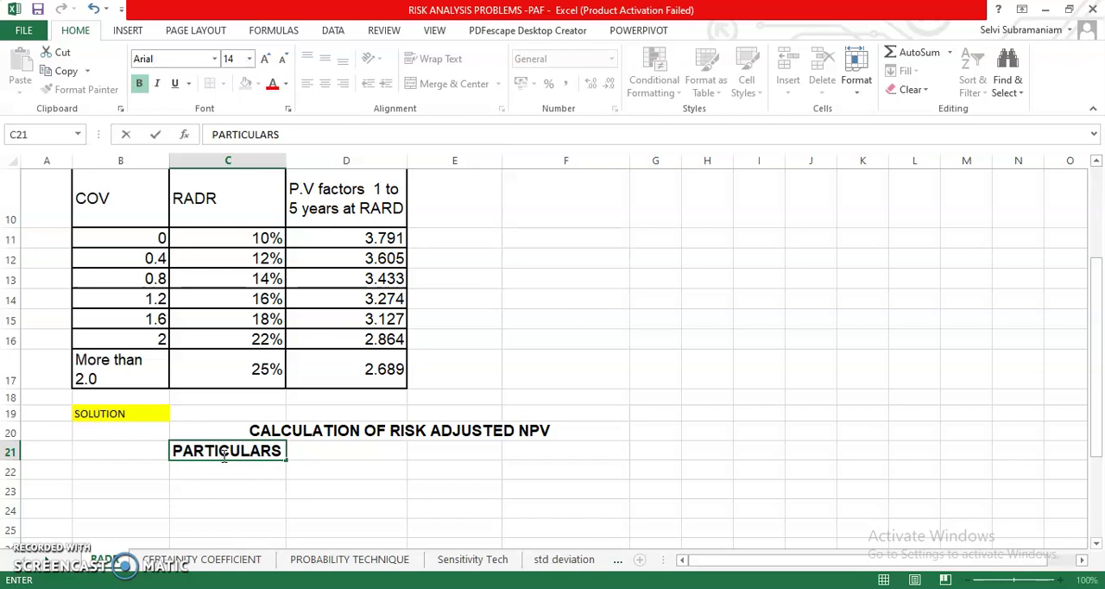
Label C21 PARTICULARS and copy the X, Y, Z labels from row 4 into D21:F21.
key(Tab)
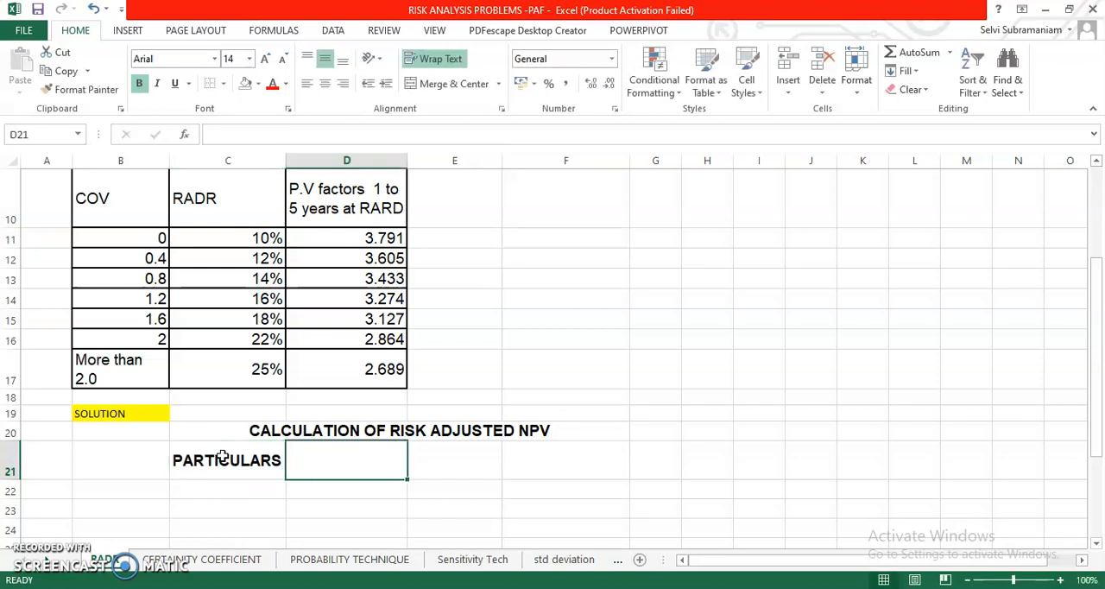
scroll(223, 456, up, 3)
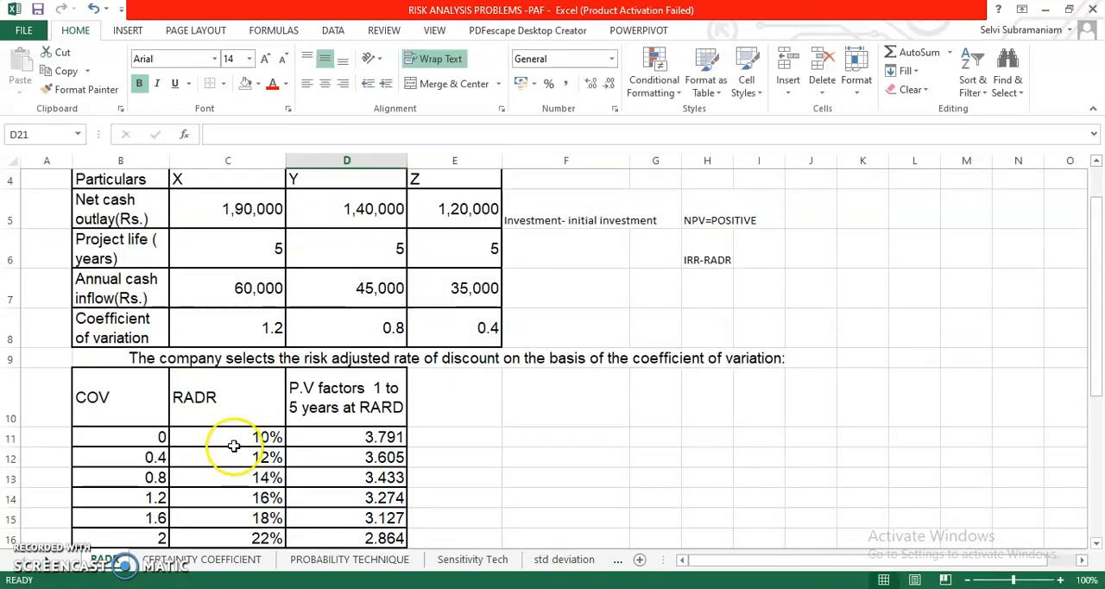
scroll(223, 440, up, 3)
drag(242, 244, 455, 244)
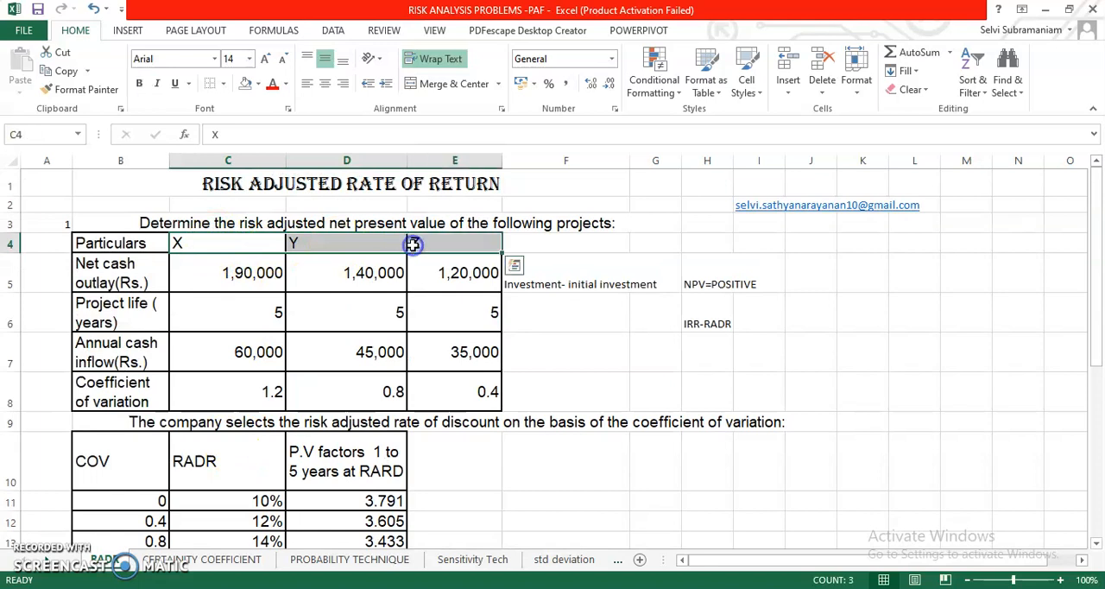
key(ctrl+c)
scroll(393, 333, down, 3)
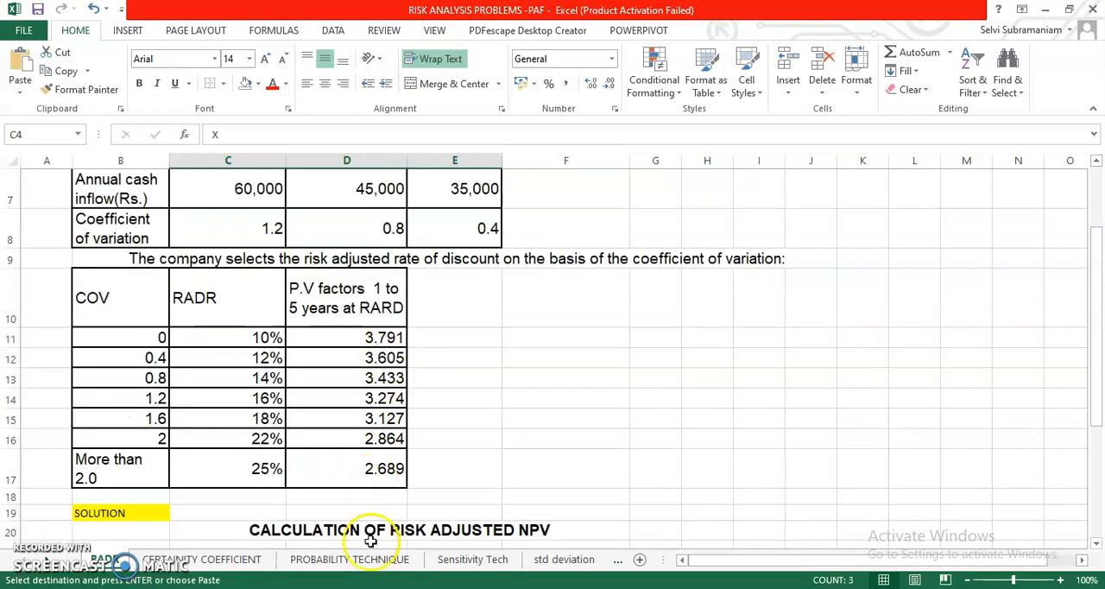
scroll(363, 518, down, 3)
scroll(345, 383, down, 2)
click(346, 366)
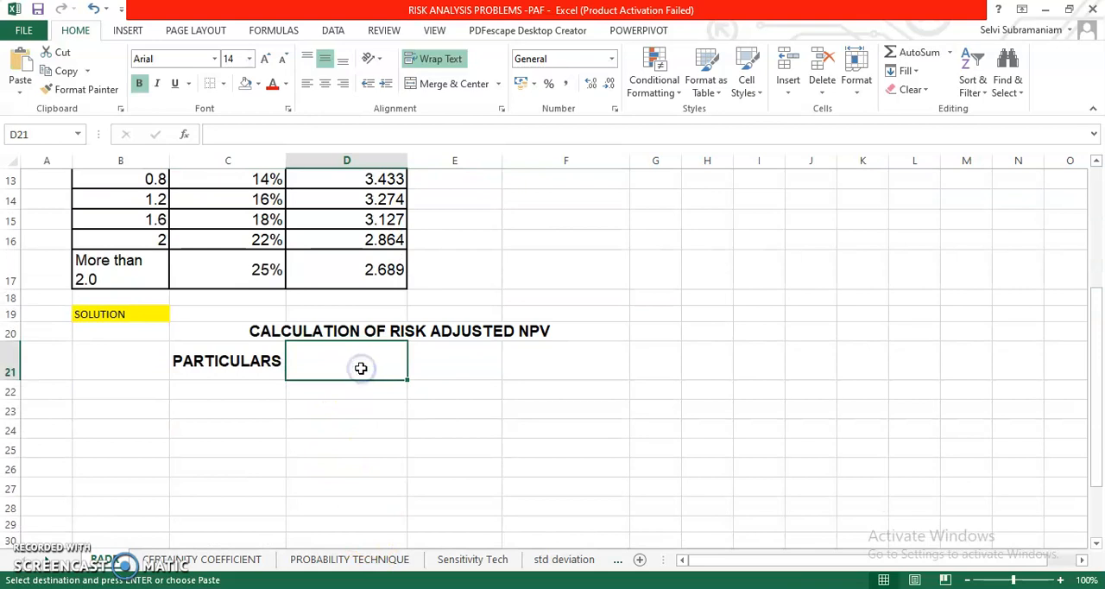
key(ctrl+v)
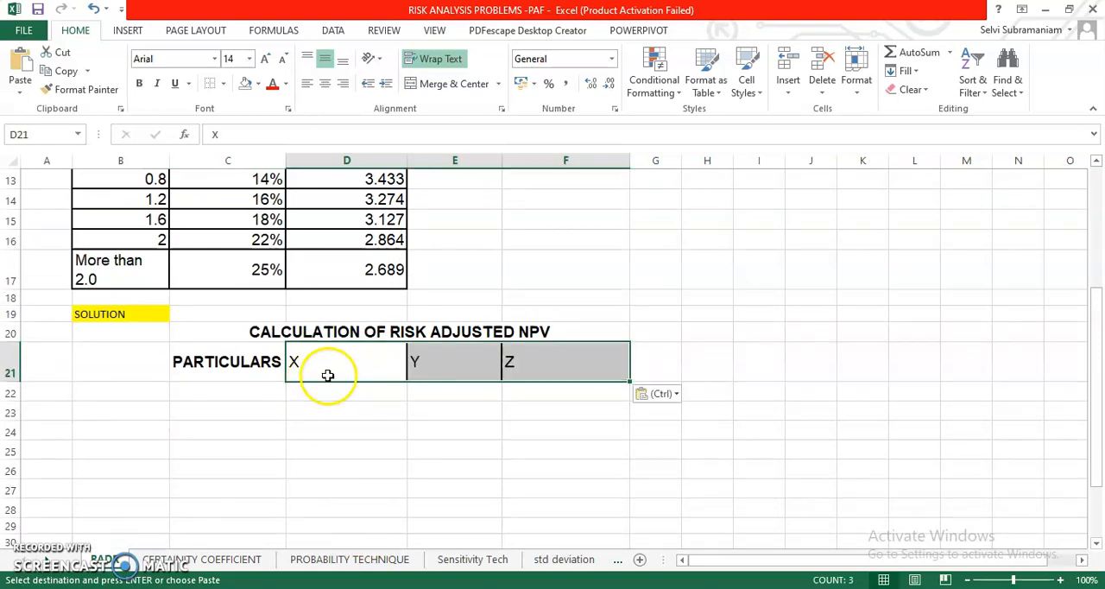
click(329, 368)
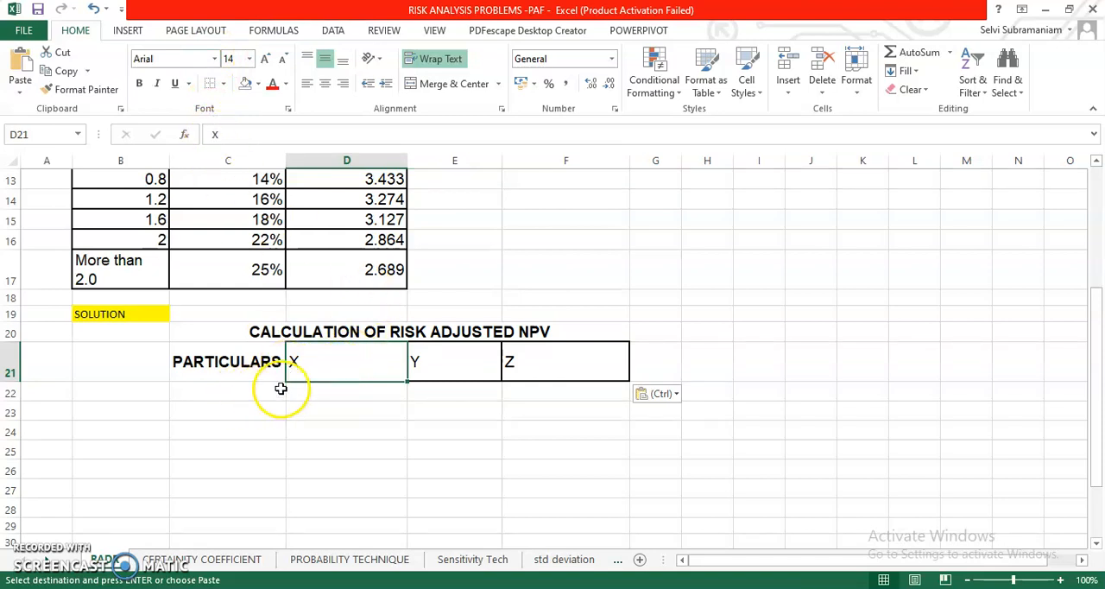
Rename the pasted labels to Project X, Project Y and Project Z.
click(214, 133)
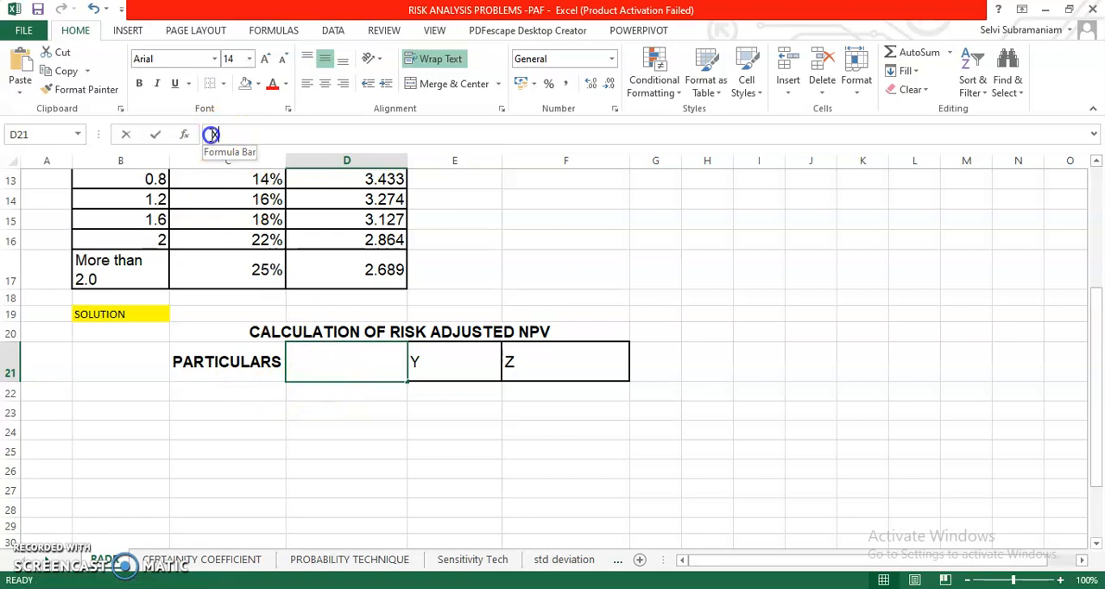
text(pROJECT)
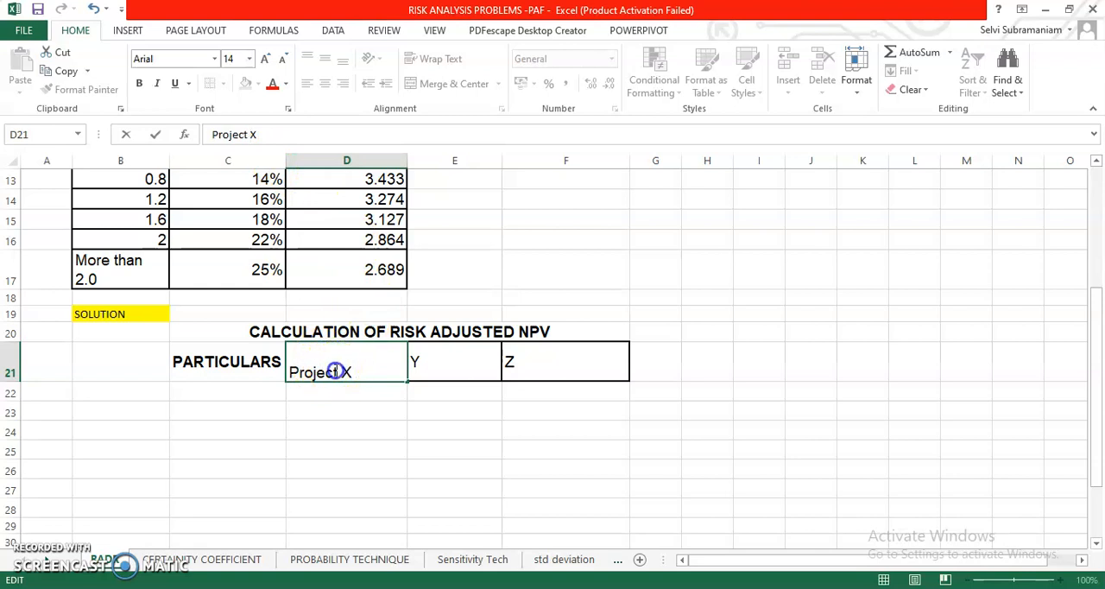
drag(337, 372, 289, 362)
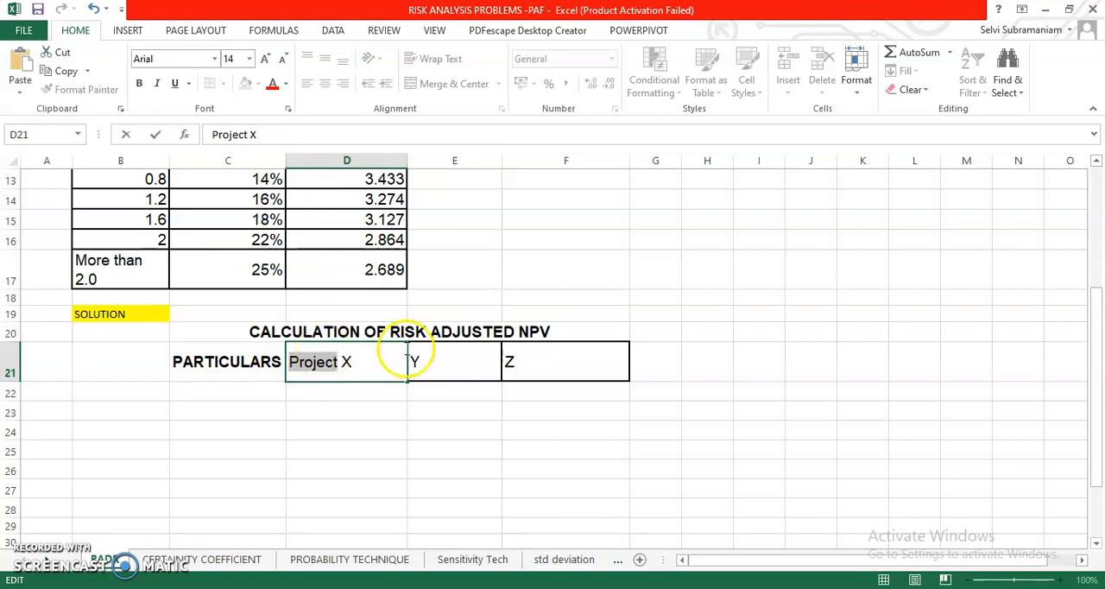
click(415, 361)
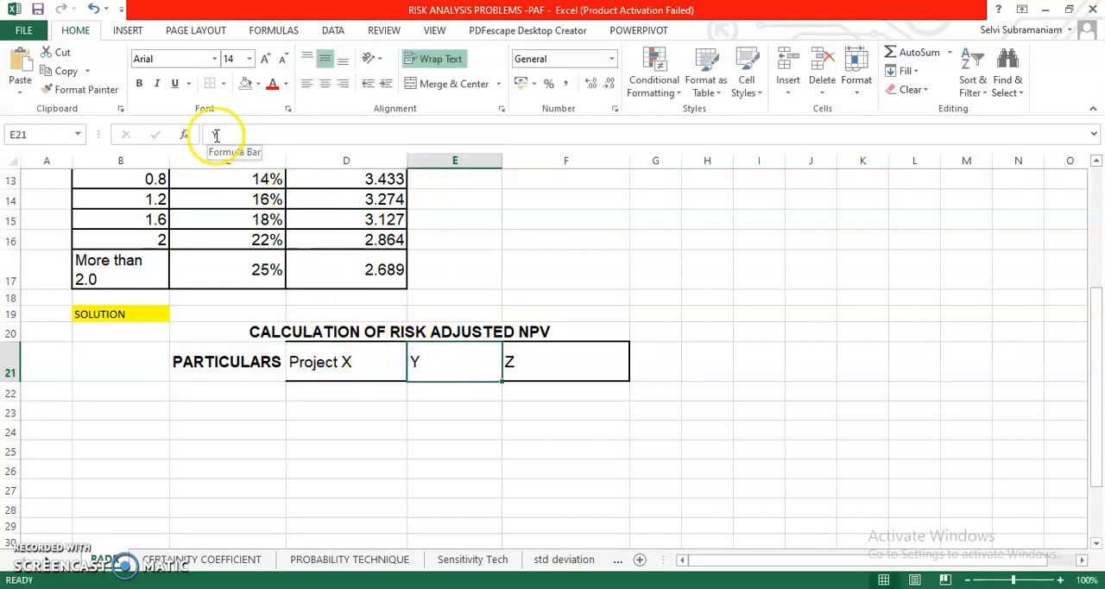
click(216, 134)
key(ctrl+v)
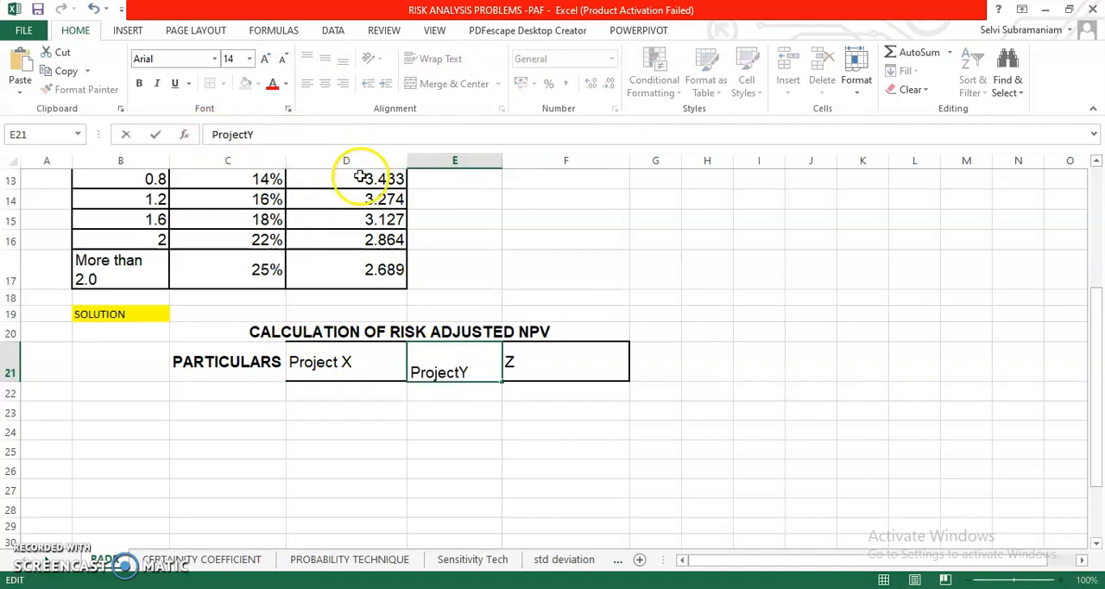
click(529, 361)
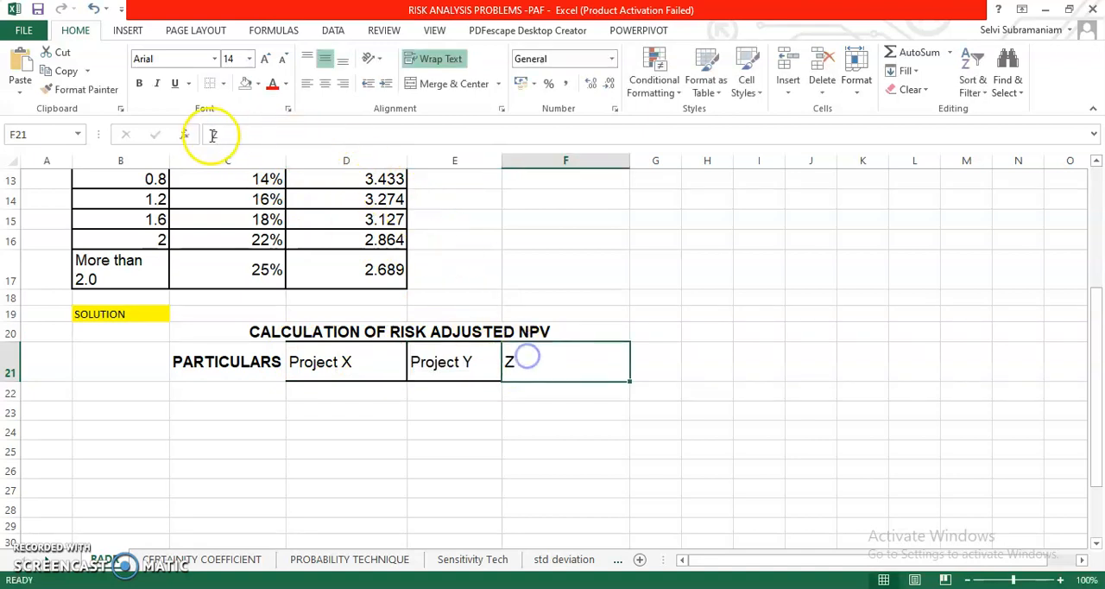
click(213, 133)
key(ctrl+v)
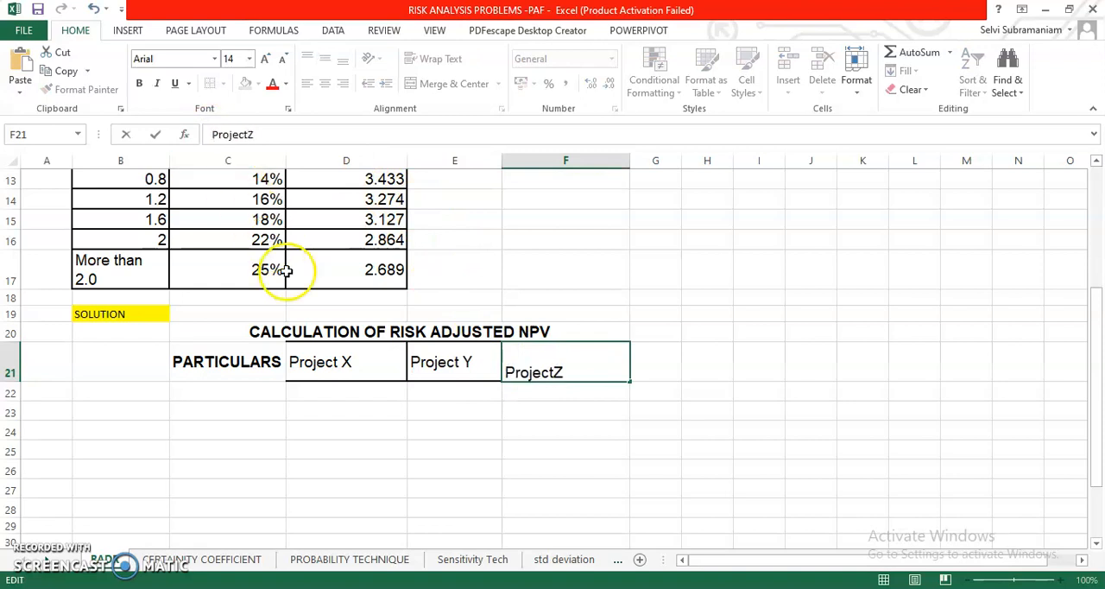
click(308, 389)
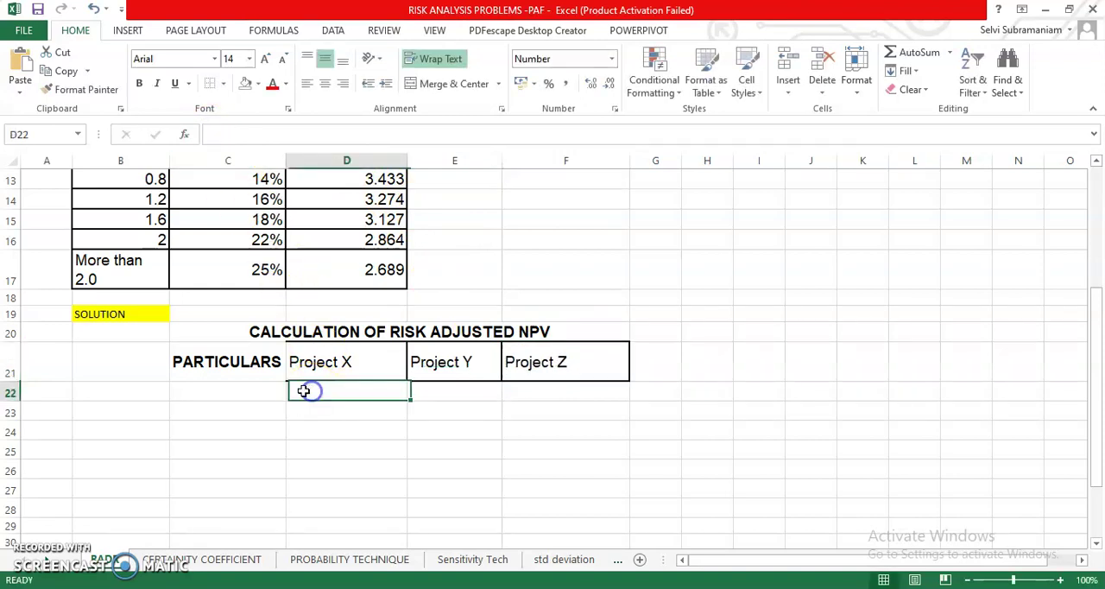
Add an Annual cash Inflow row with 60,000, 45,000 and 35,000 copied from row 7.
click(240, 386)
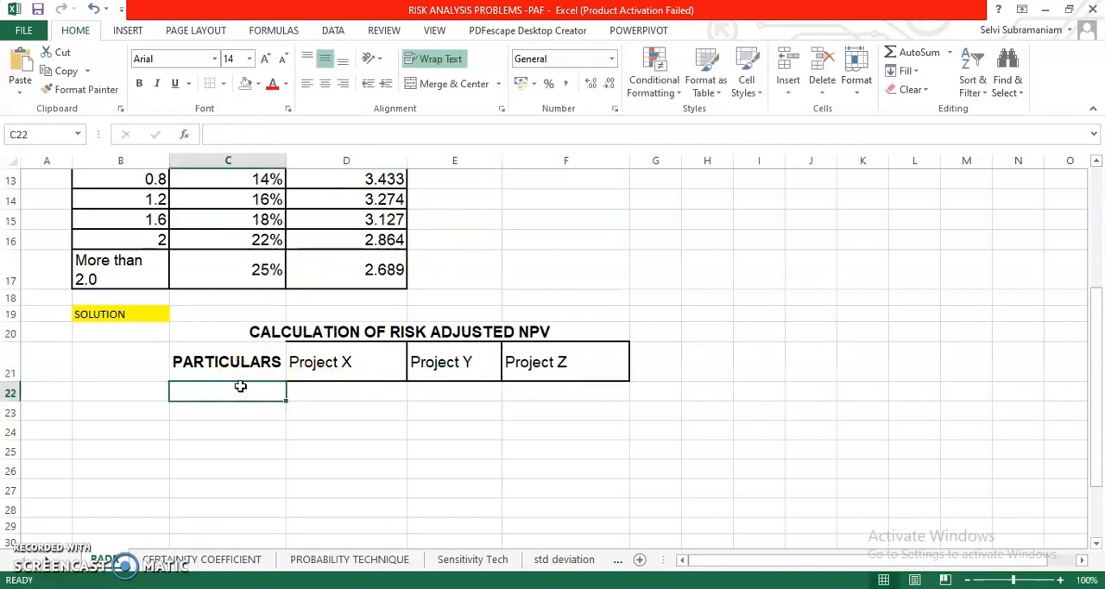
text(Annual cash I)
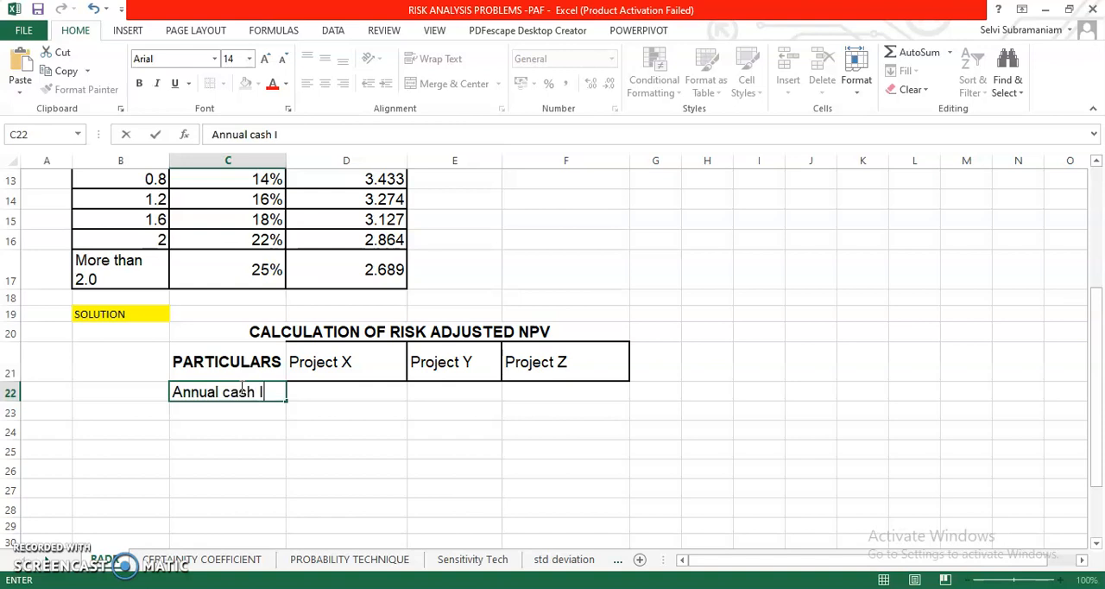
text(ow)
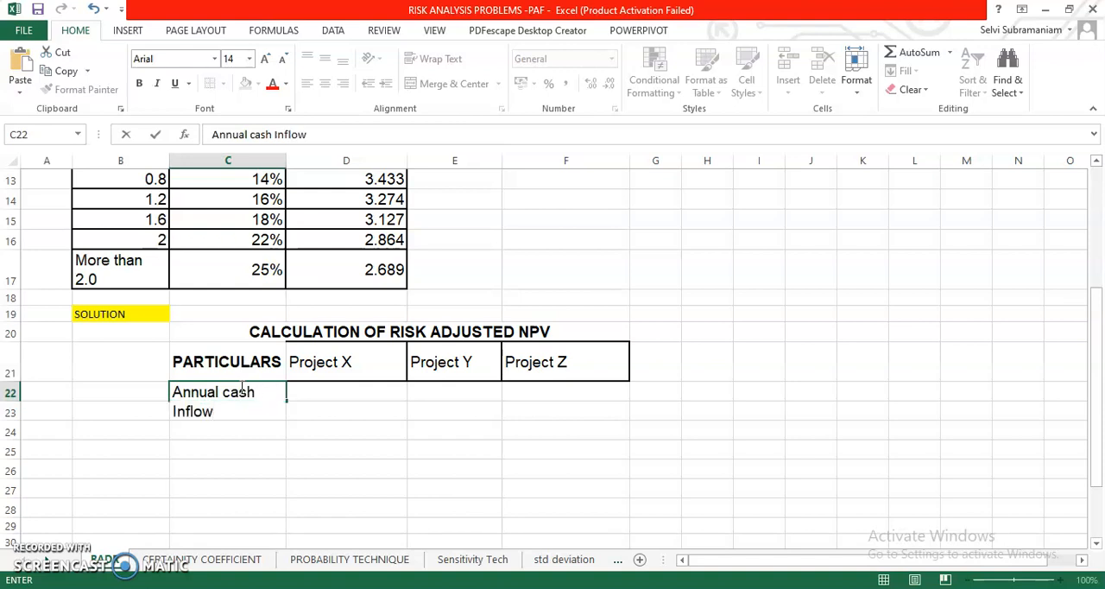
click(197, 428)
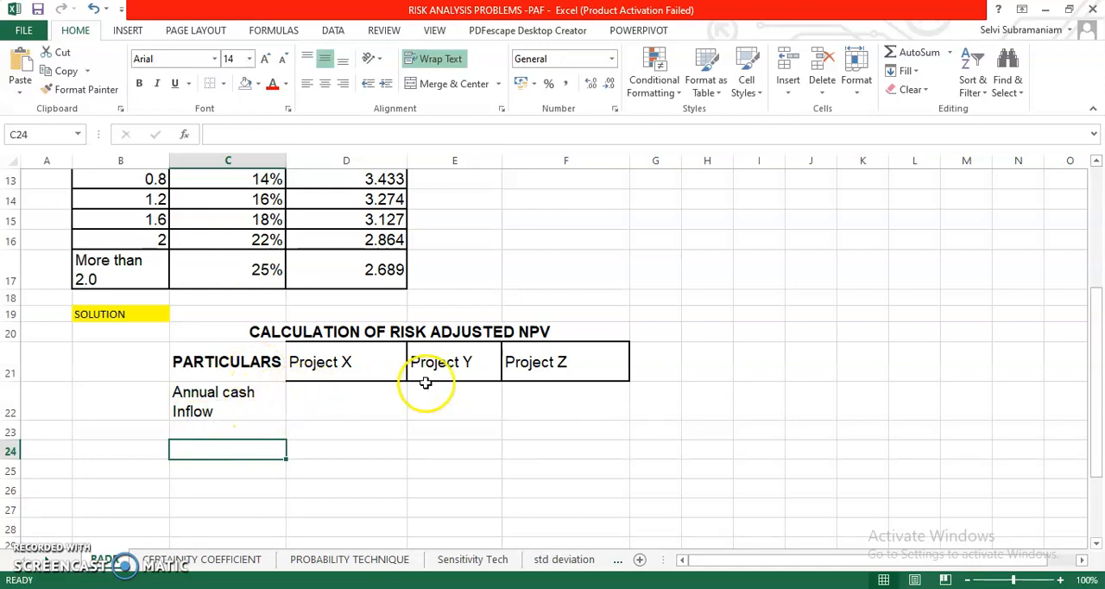
scroll(257, 415, up, 3)
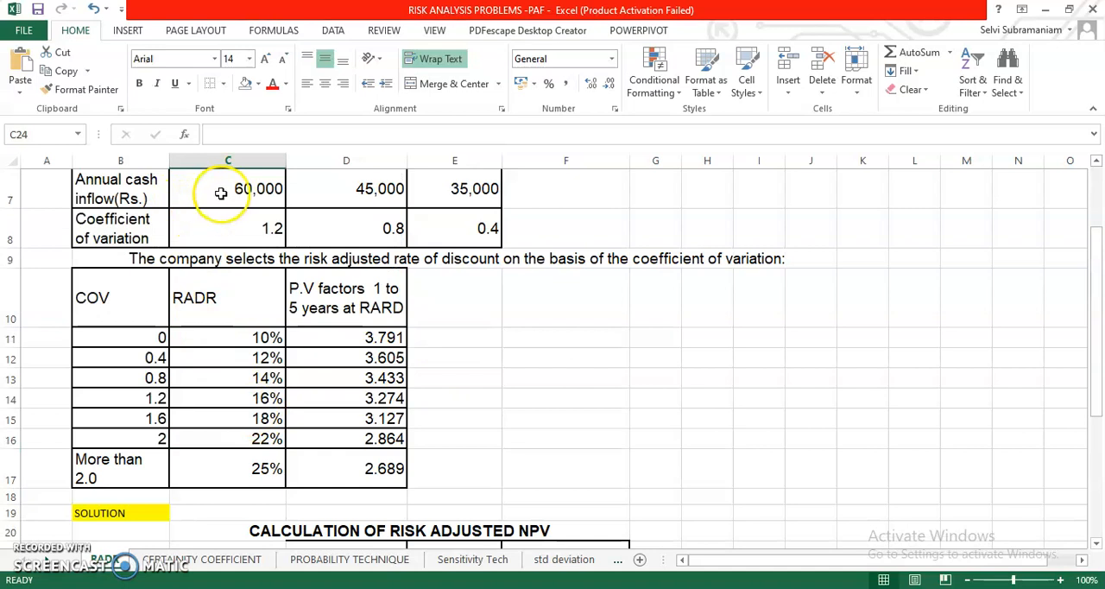
click(256, 188)
drag(256, 188, 449, 194)
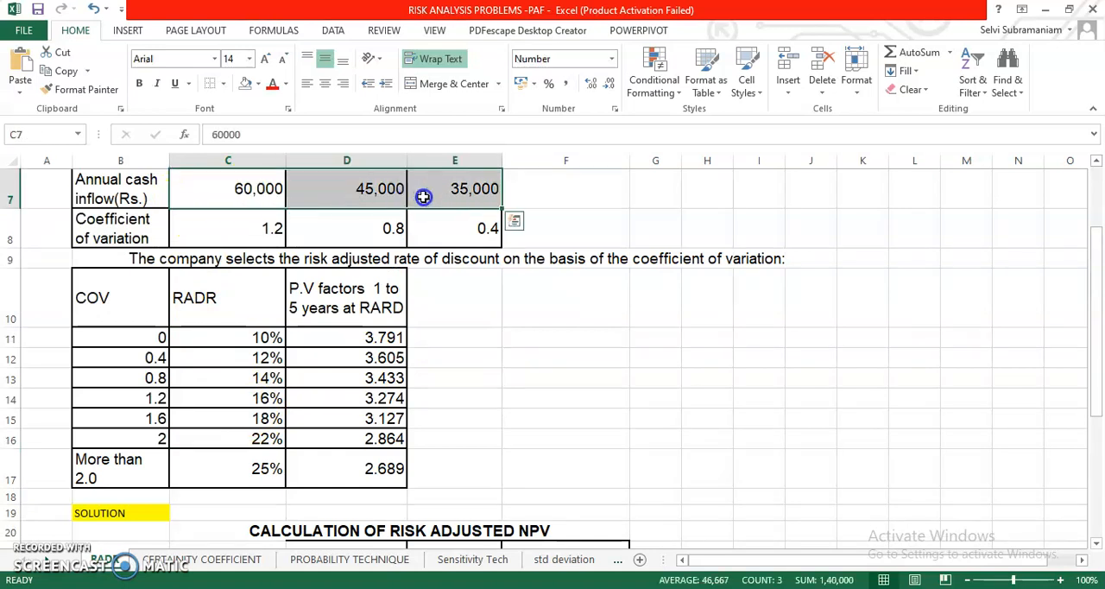
key(ctrl+c)
scroll(321, 329, down, 5)
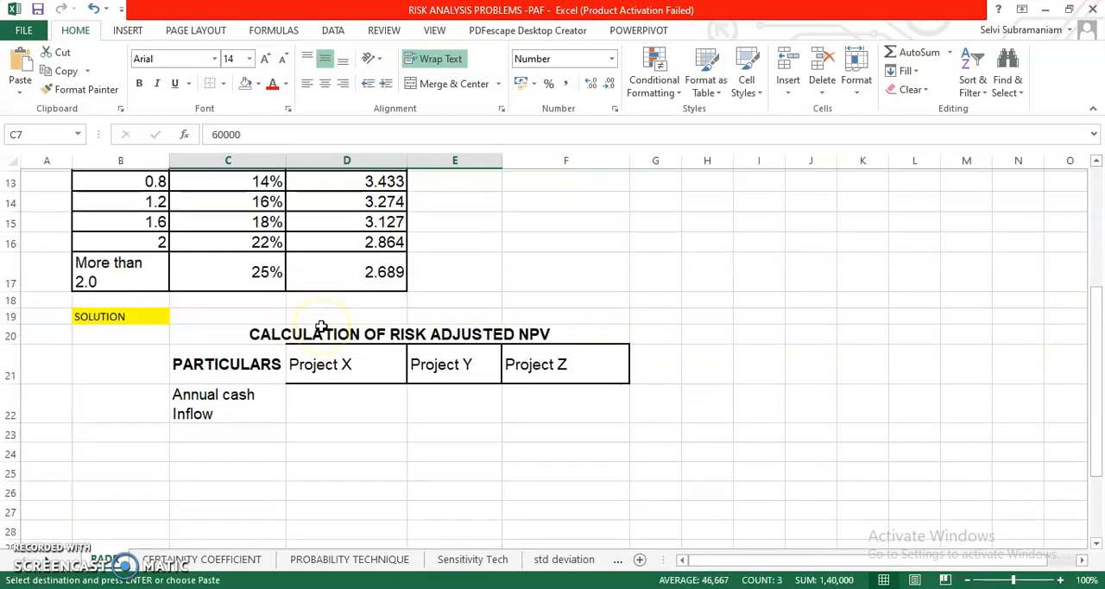
click(333, 337)
key(ctrl+v)
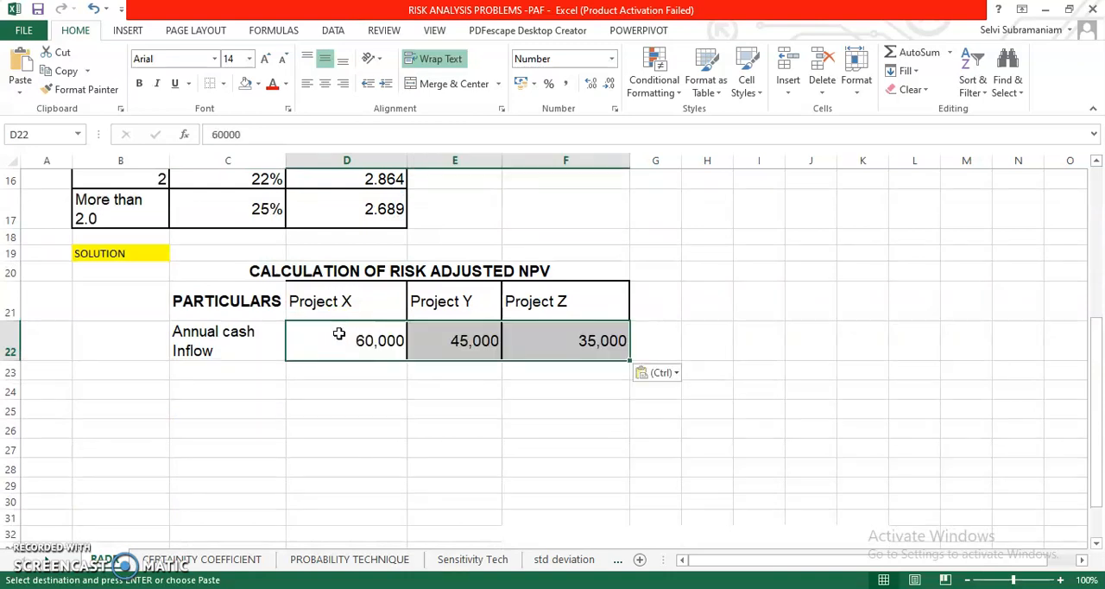
click(254, 373)
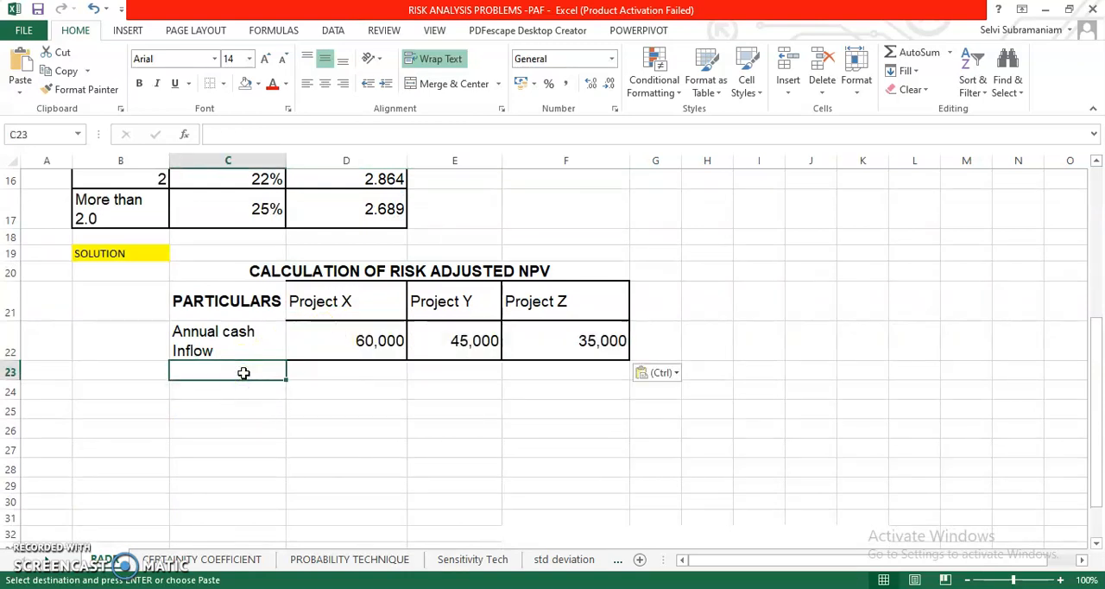
text(P)
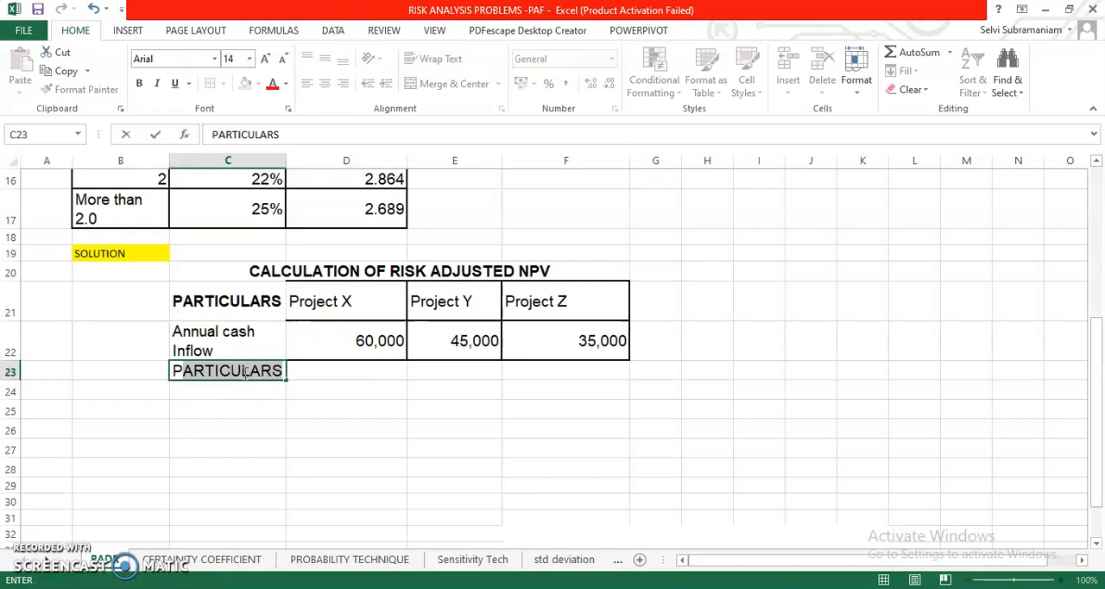
text(v)
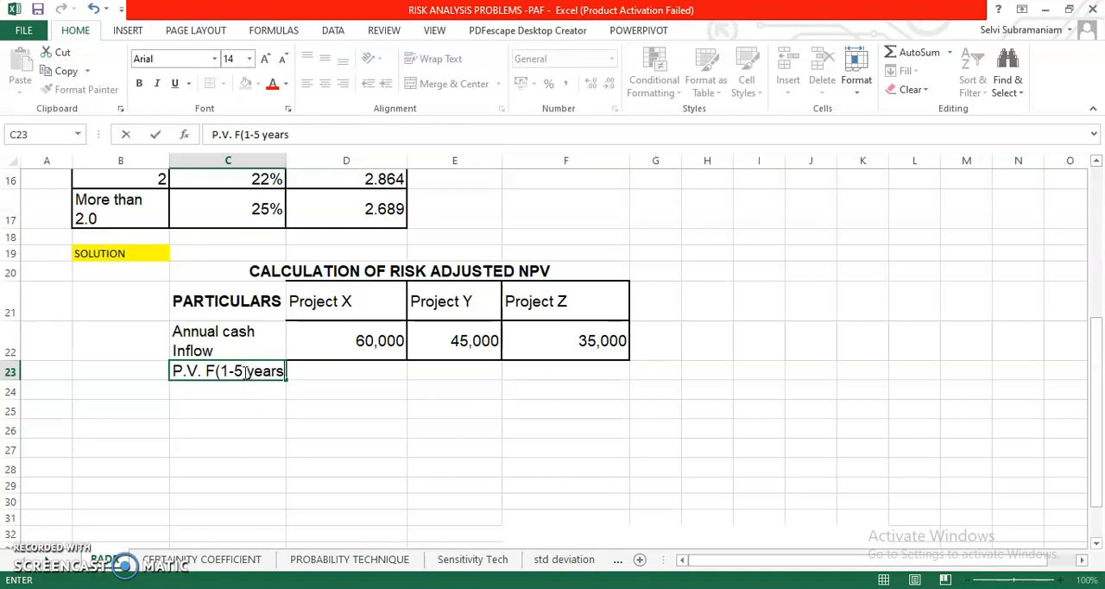
text())
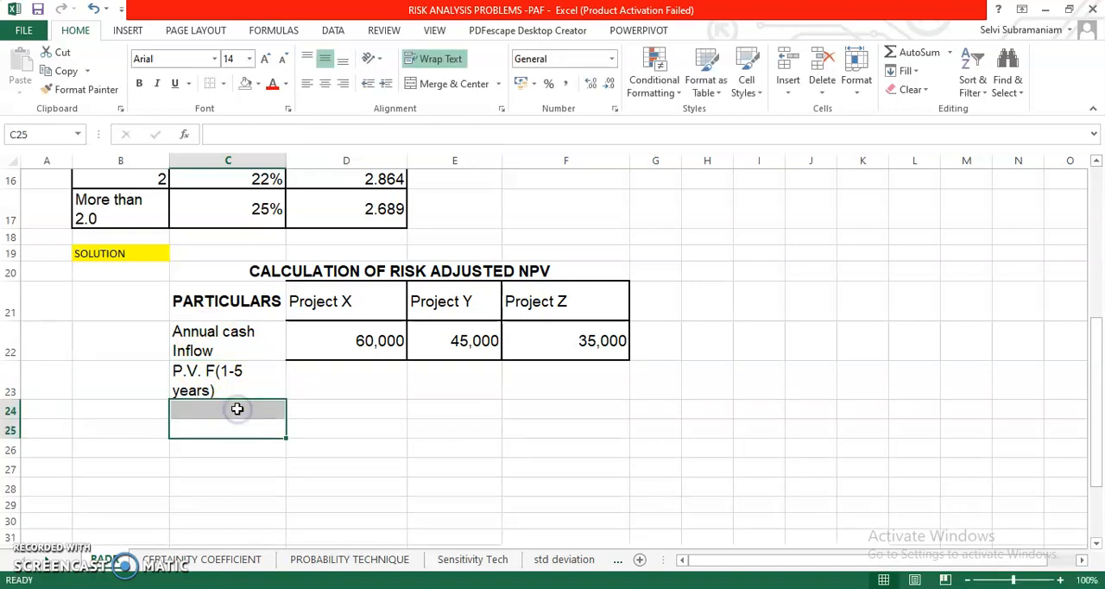
scroll(234, 390, up, 3)
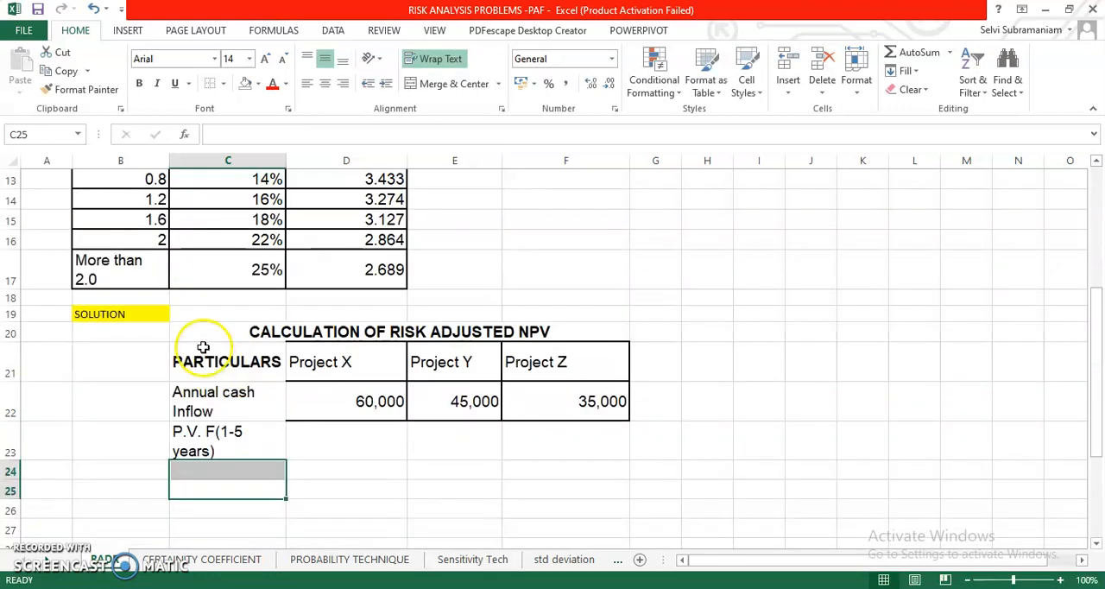
scroll(203, 348, up, 3)
scroll(203, 347, up, 3)
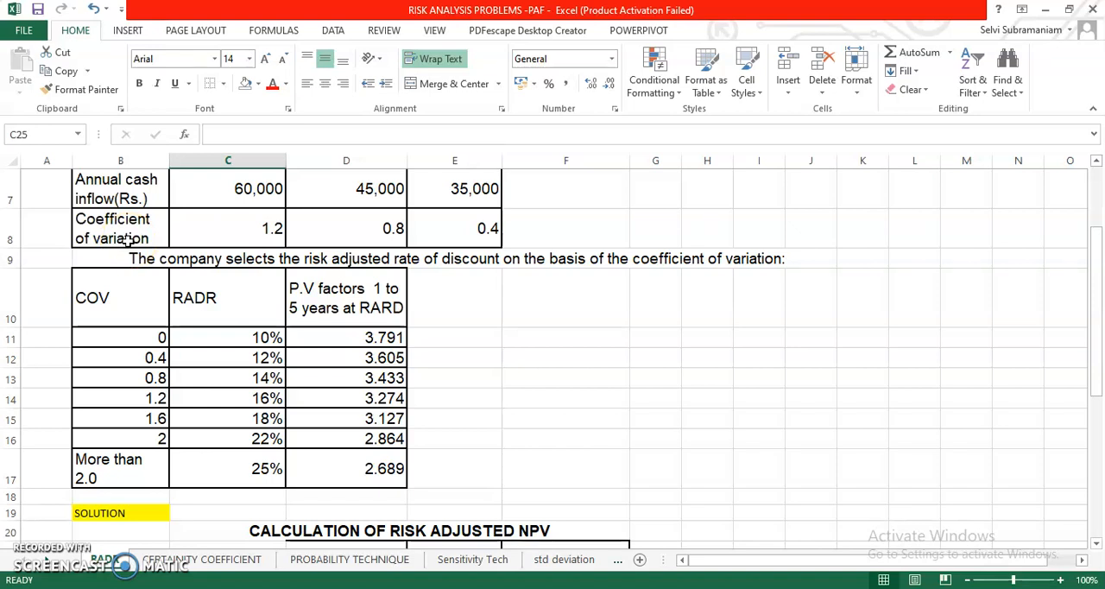
scroll(164, 229, up, 3)
scroll(164, 228, up, 1)
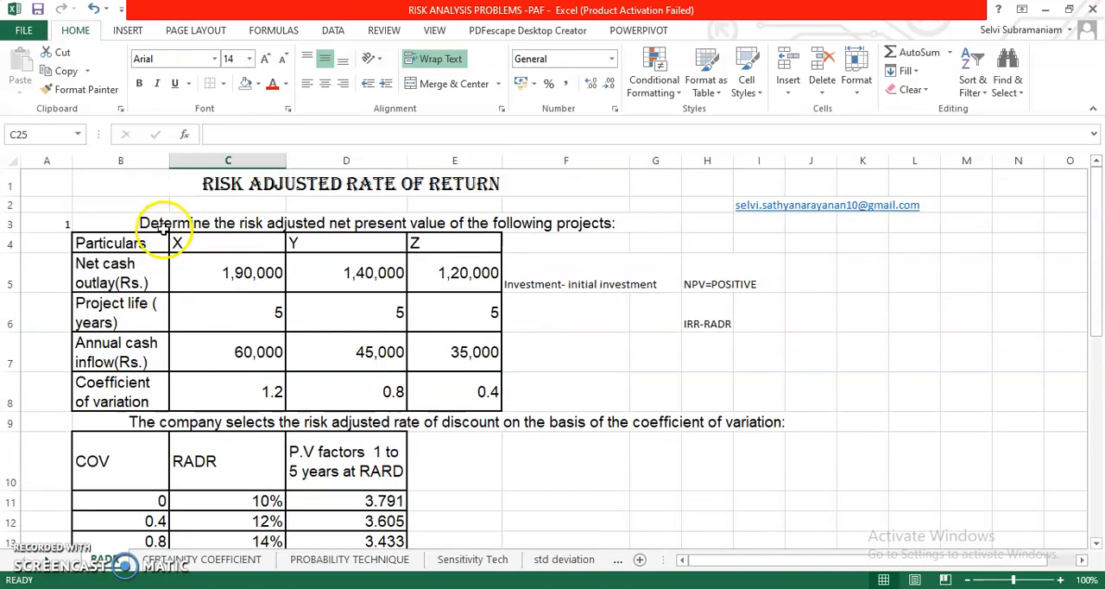
click(260, 391)
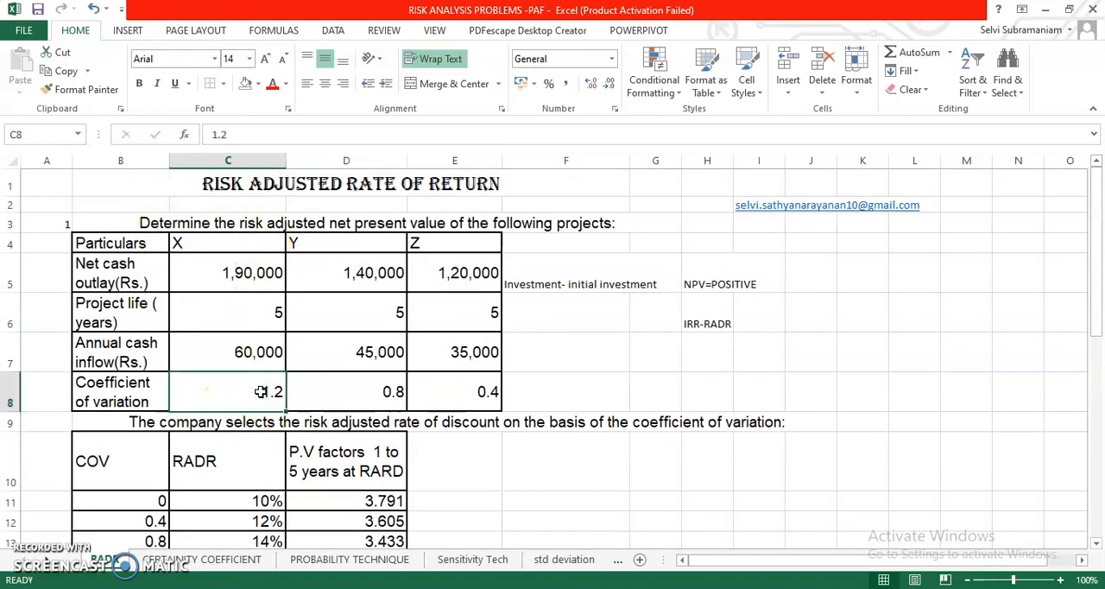
scroll(259, 391, down, 3)
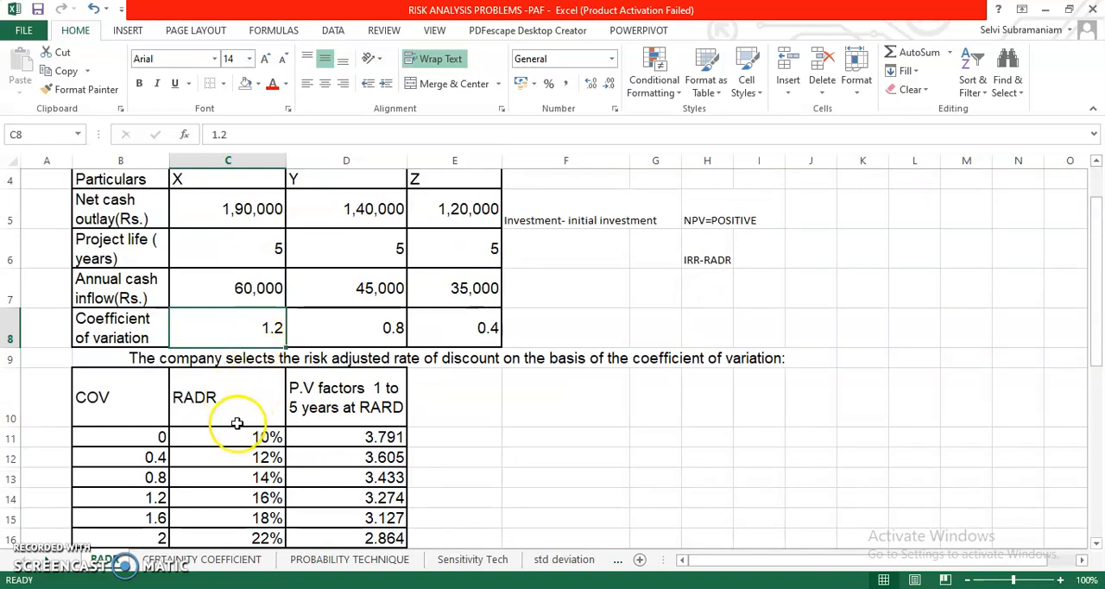
scroll(218, 417, down, 3)
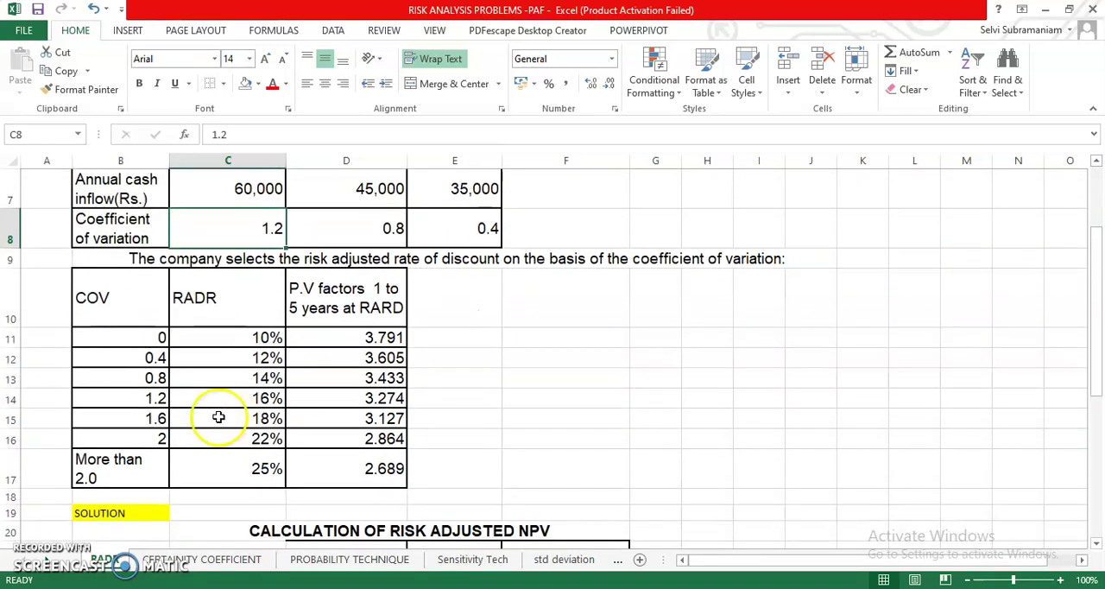
click(147, 397)
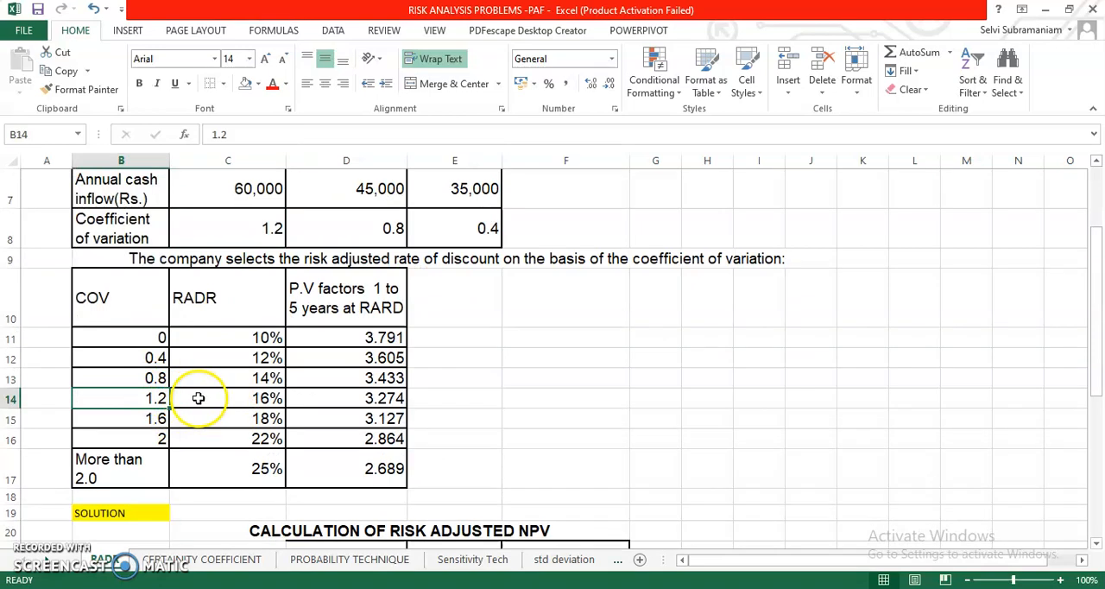
click(199, 398)
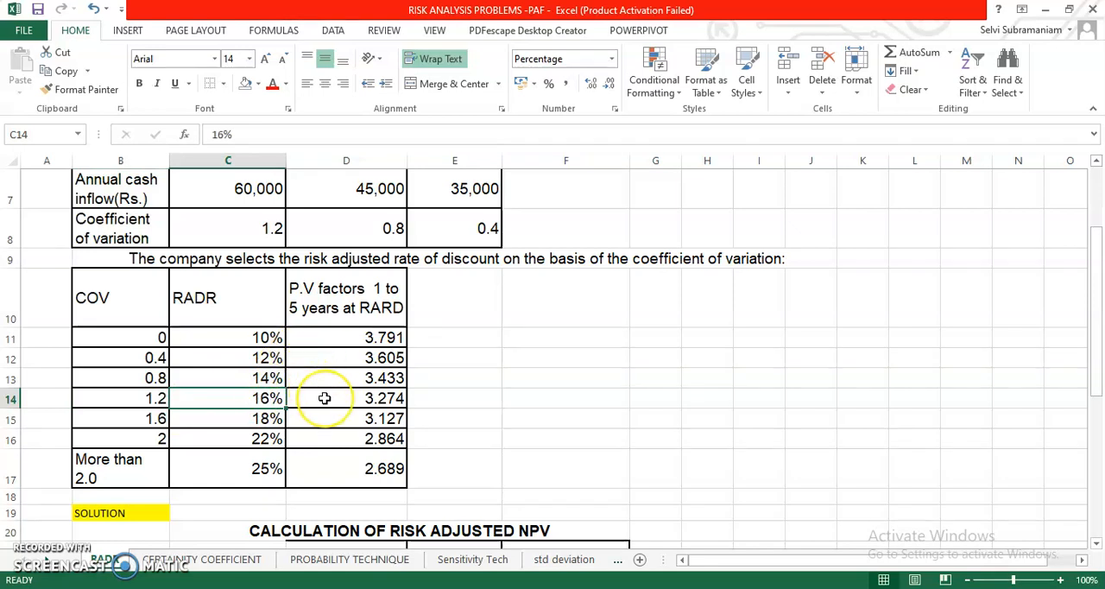
click(324, 398)
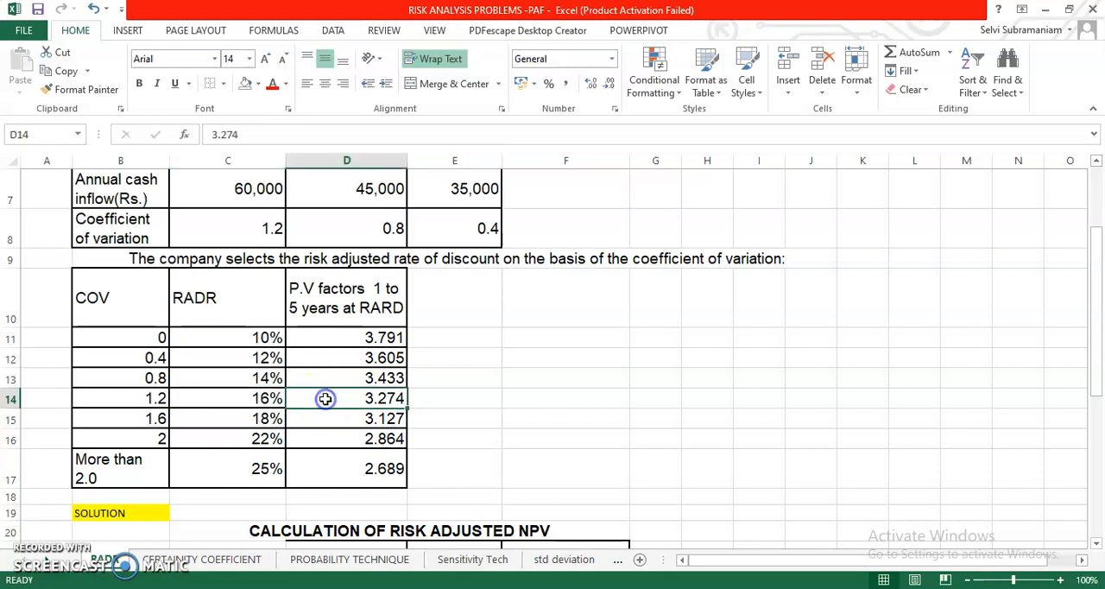
Shade the 3.274 factor light grey and paste it as Project X's P.V. factor in D23.
click(258, 84)
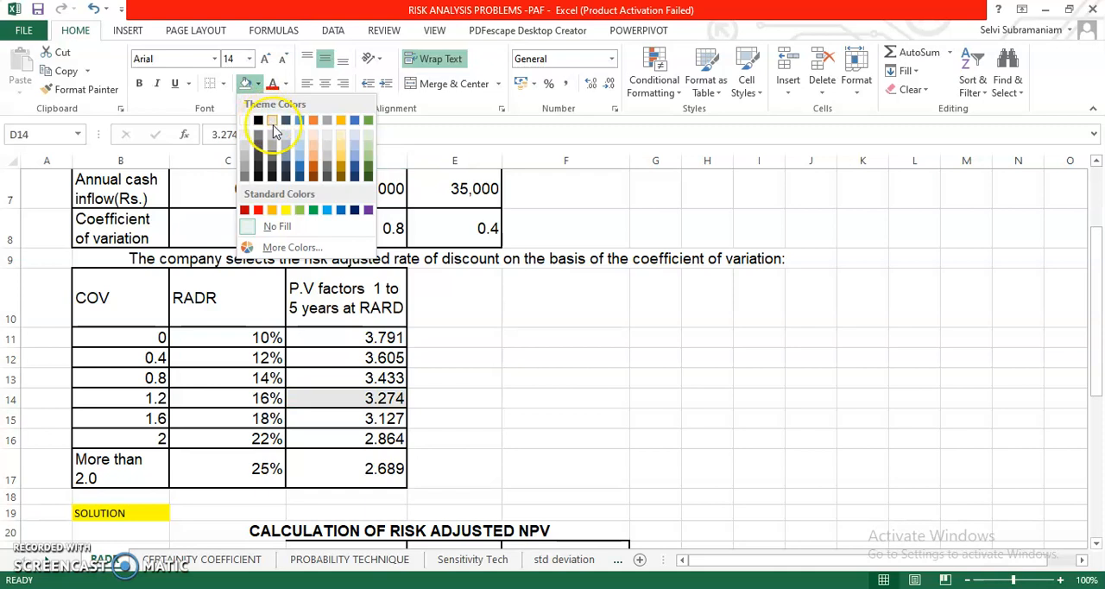
click(272, 122)
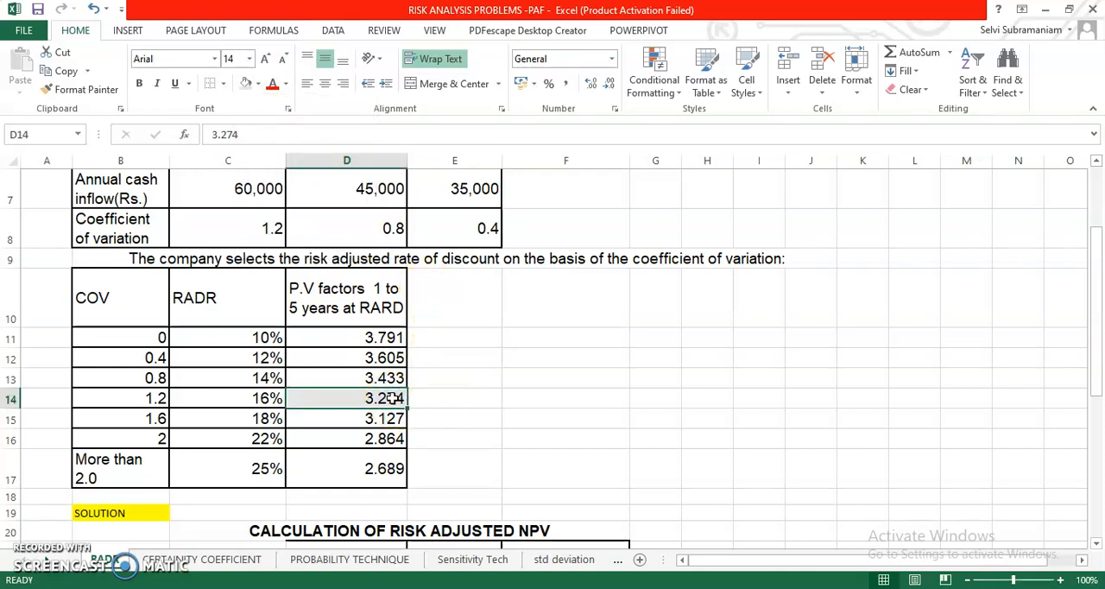
key(ctrl+c)
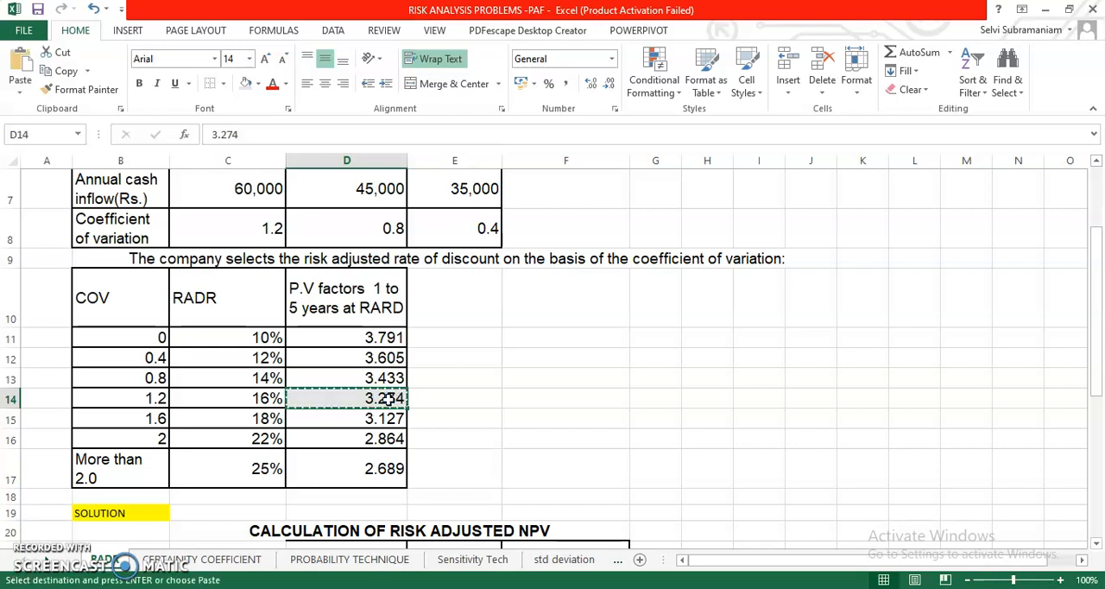
scroll(380, 406, down, 3)
click(358, 440)
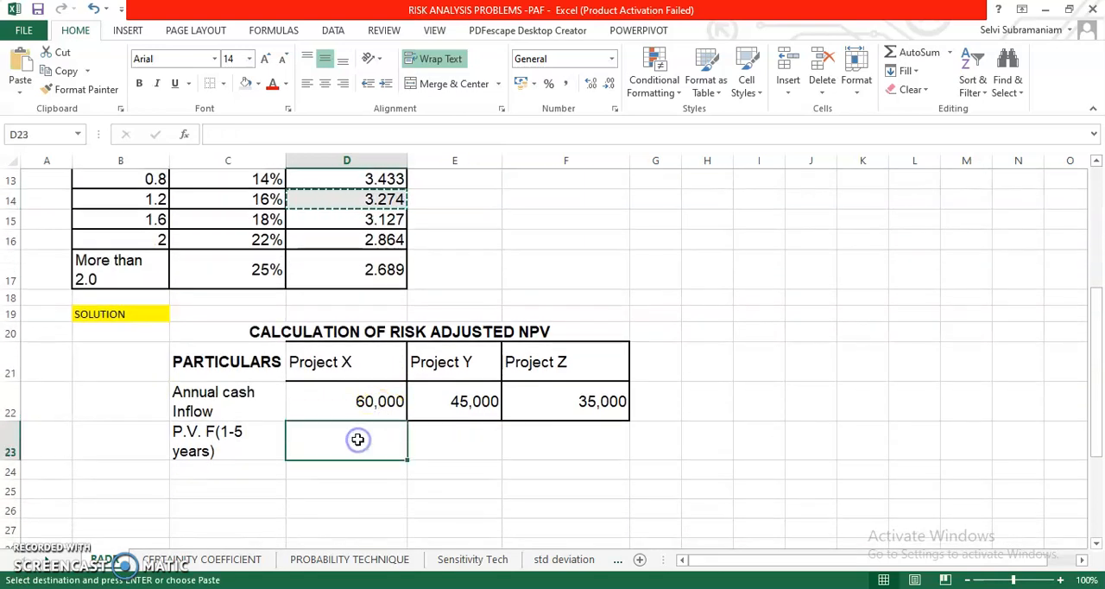
key(ctrl+v)
click(344, 502)
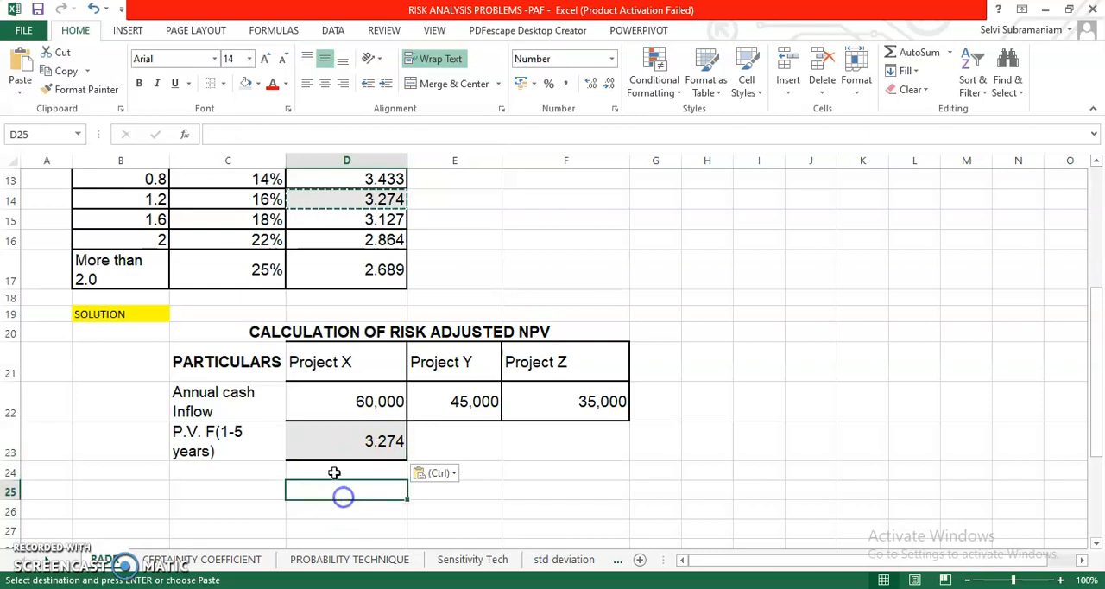
scroll(285, 483, up, 3)
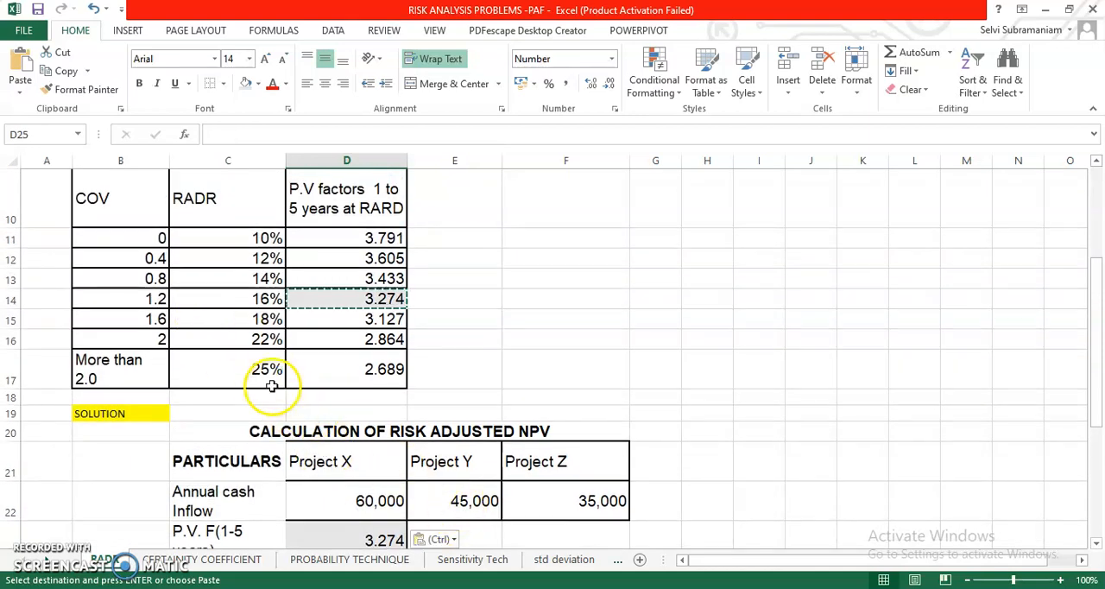
scroll(271, 383, down, 3)
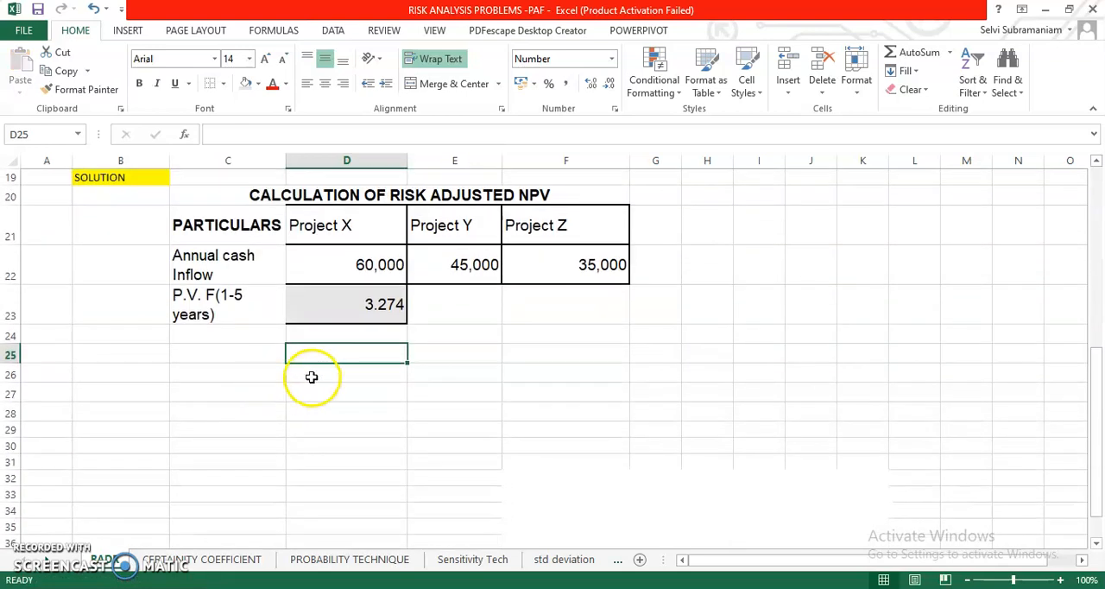
scroll(285, 345, up, 2)
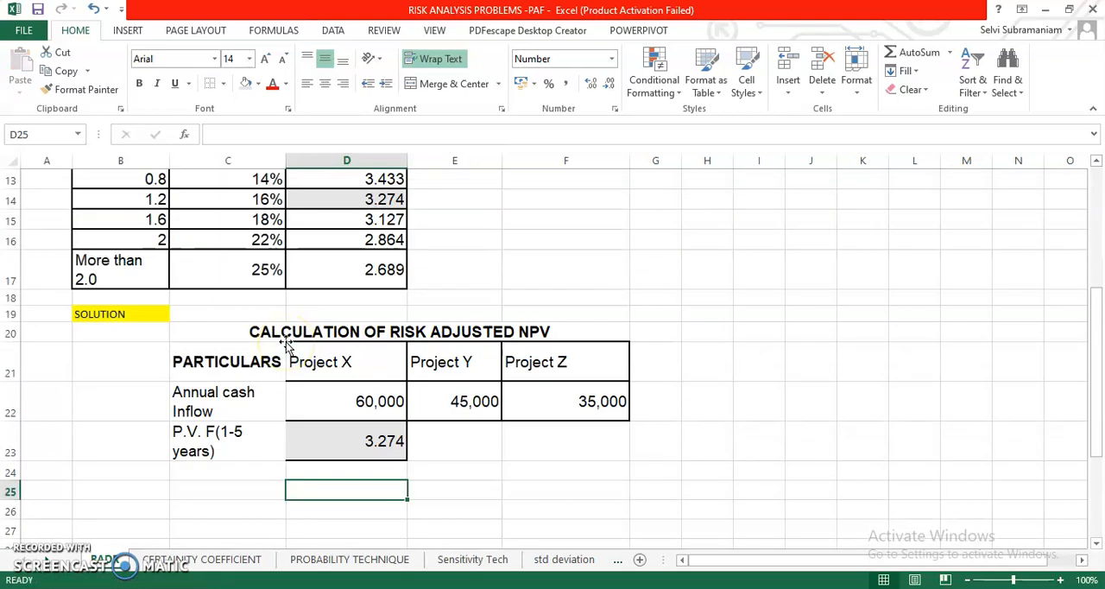
scroll(285, 345, up, 2)
scroll(277, 224, up, 1)
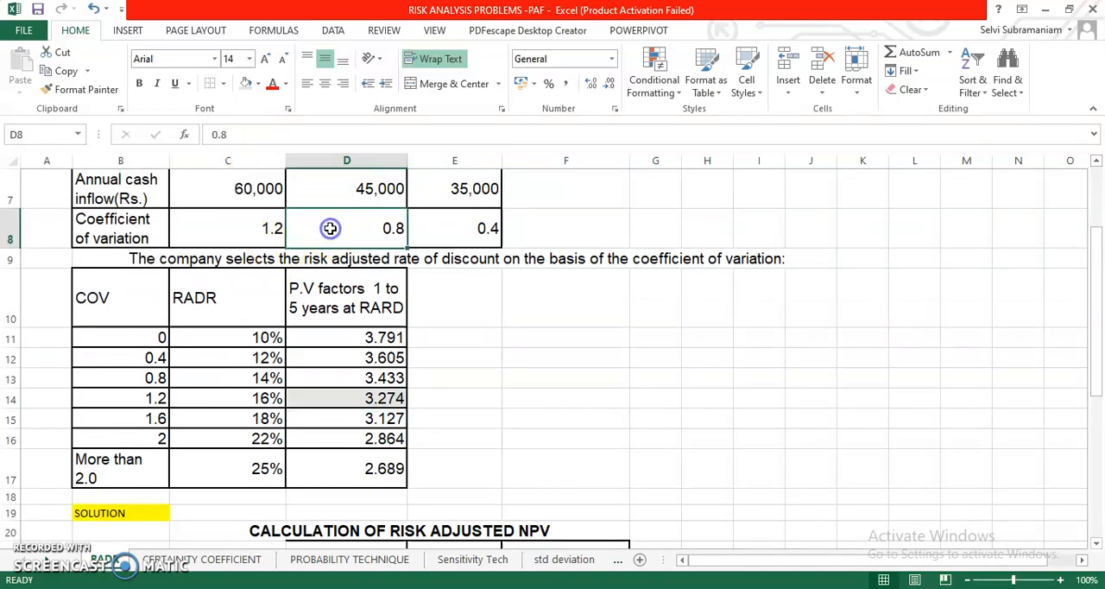
Copy the 3.433 factor for COV 0.8 into Project Y's P.V. factor cell.
click(190, 378)
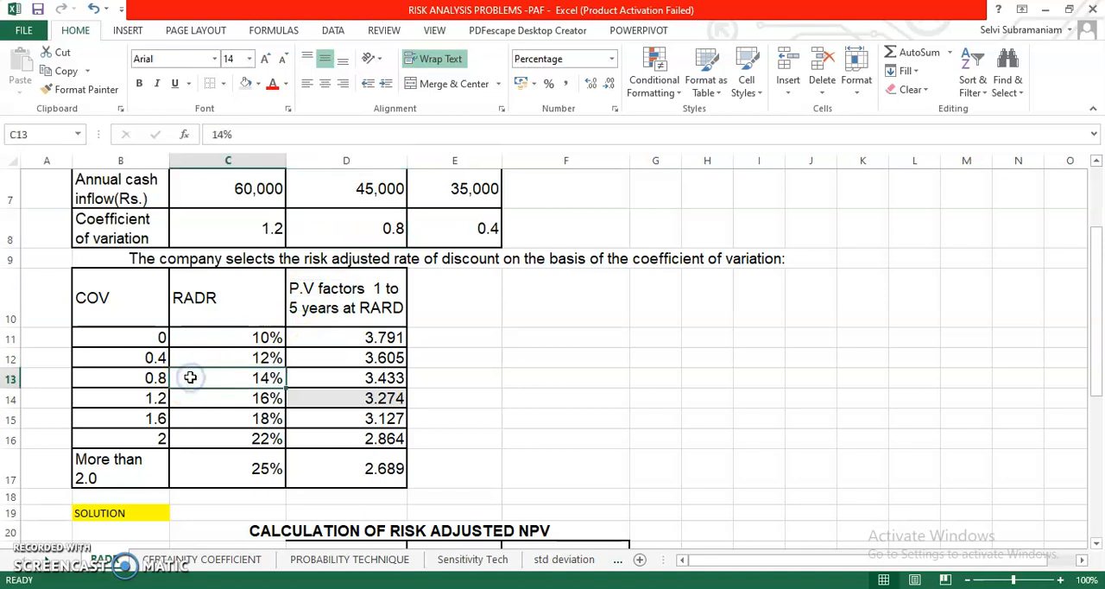
click(323, 378)
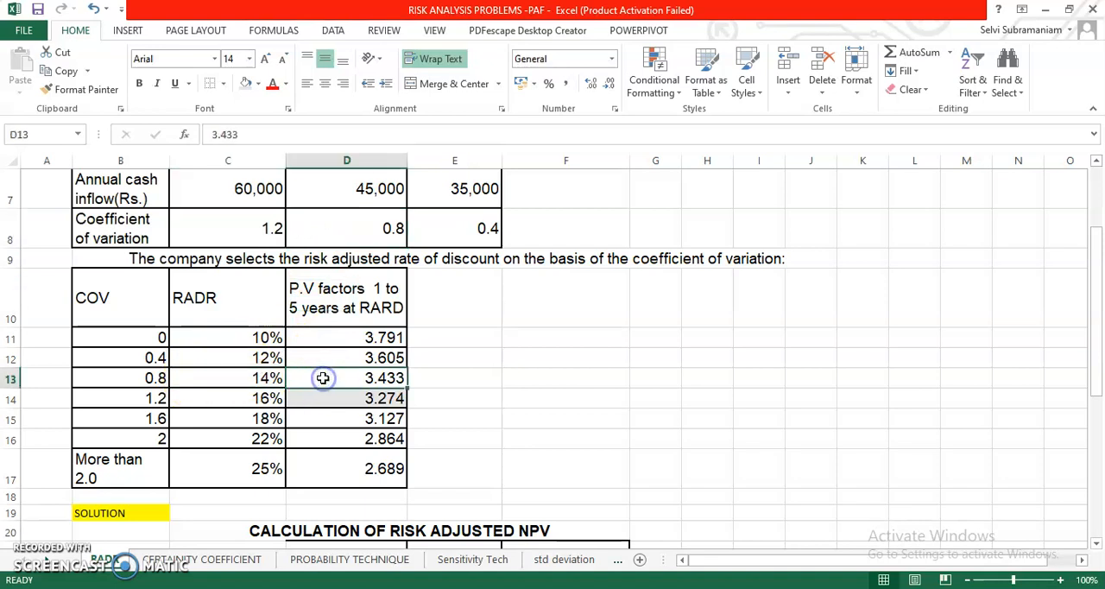
key(ctrl+c)
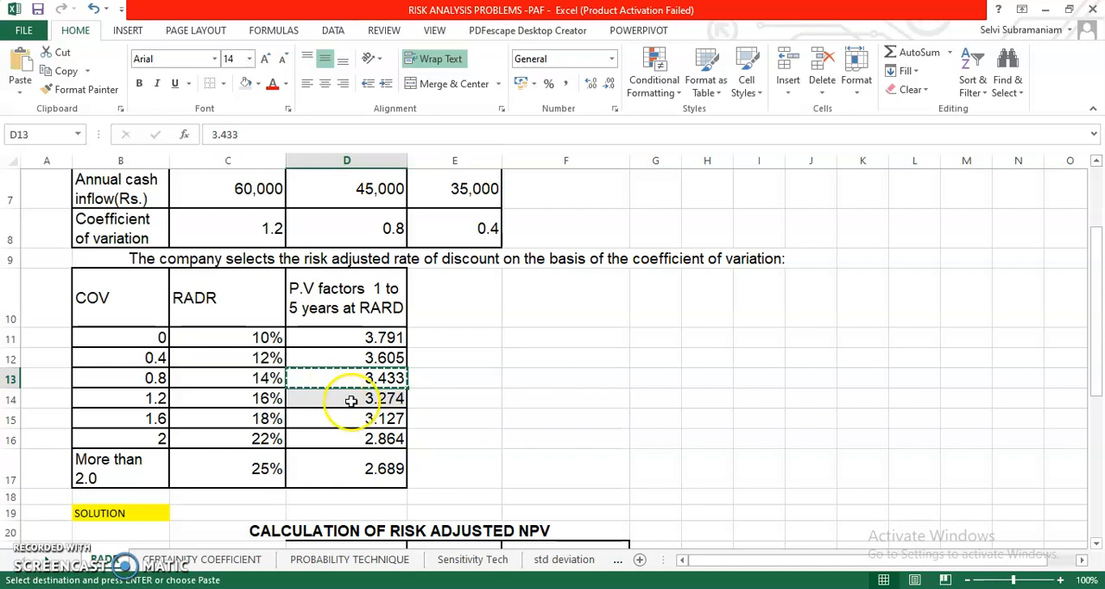
scroll(371, 417, down, 3)
click(449, 435)
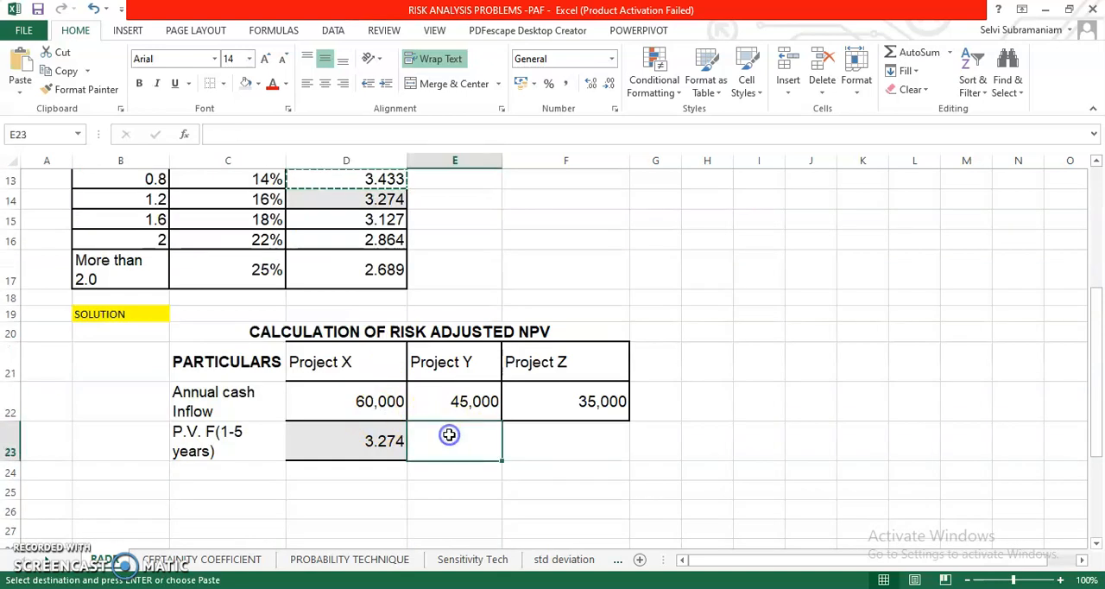
key(ctrl+v)
click(358, 490)
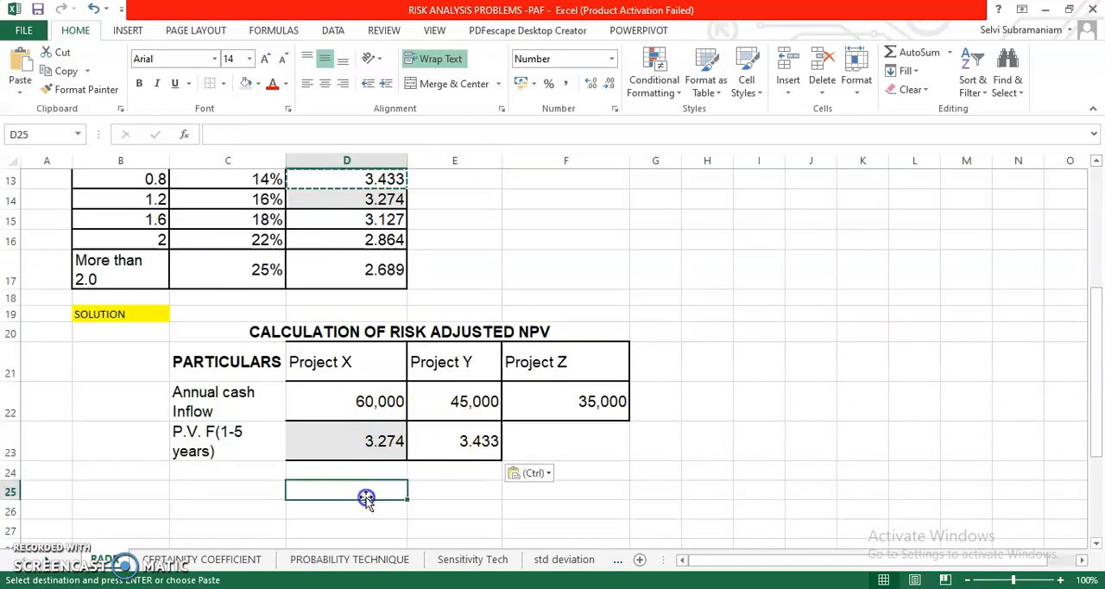
scroll(362, 494, up, 1)
scroll(362, 493, up, 3)
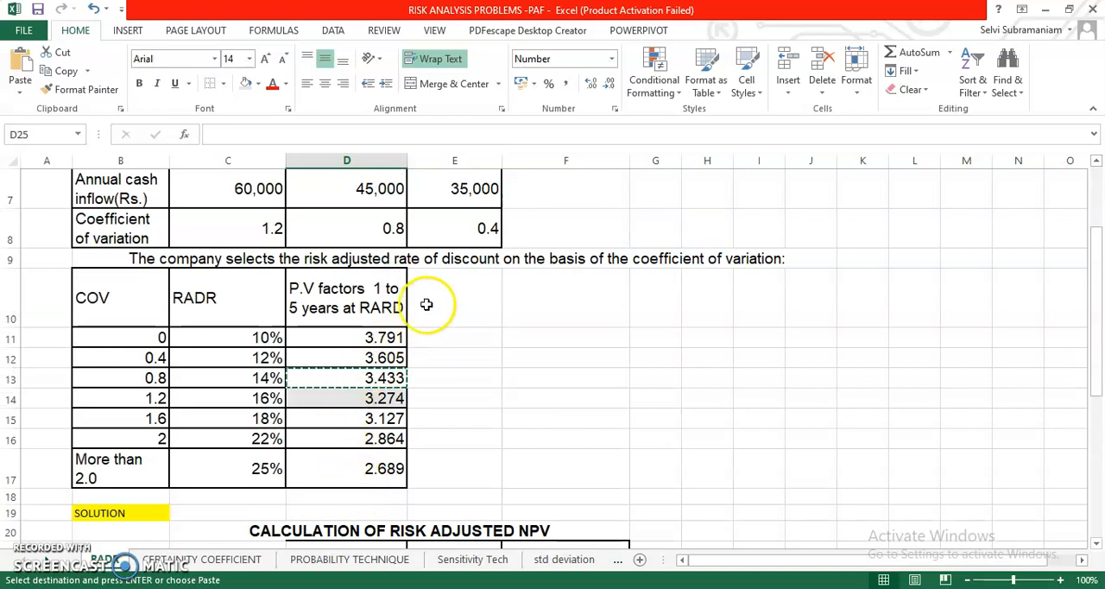
Copy the 3.605 factor for COV 0.4 into Project Z's P.V. factor cell.
click(454, 227)
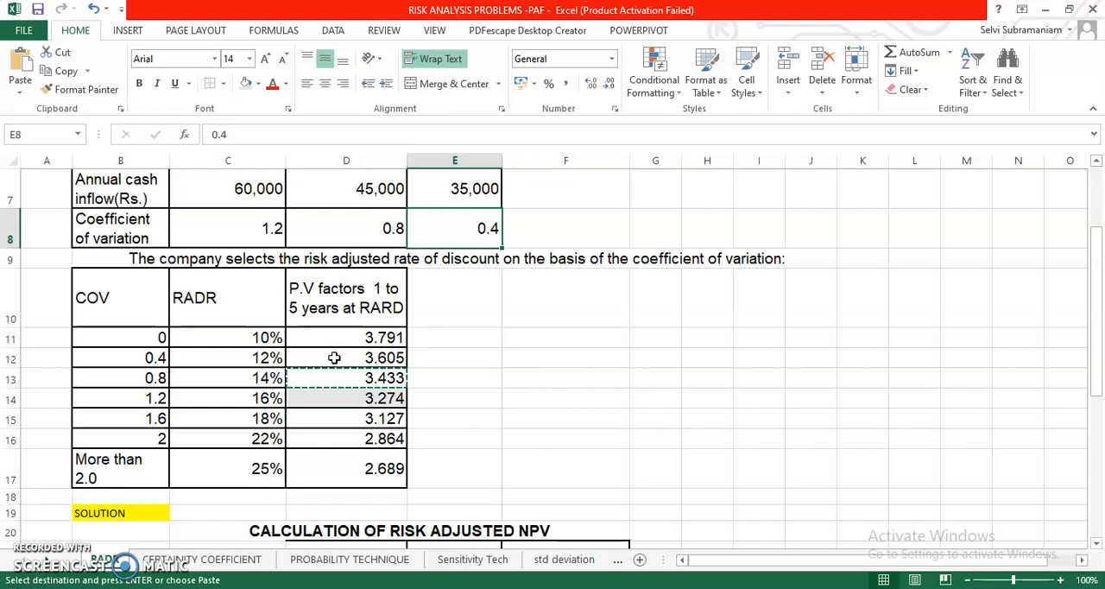
click(334, 358)
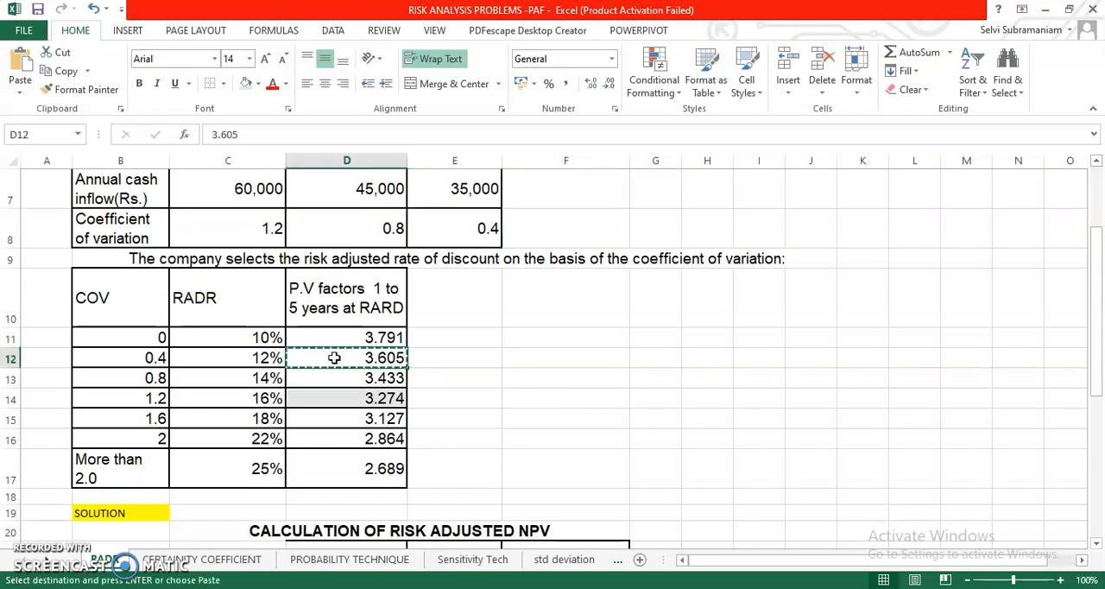
scroll(399, 439, down, 3)
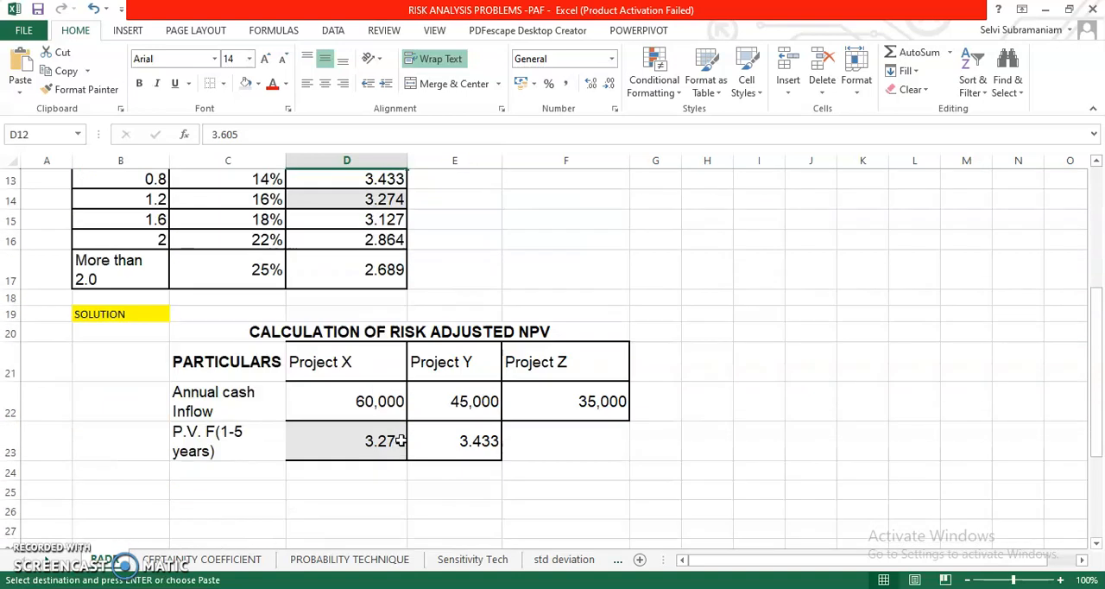
click(531, 431)
key(ctrl+v)
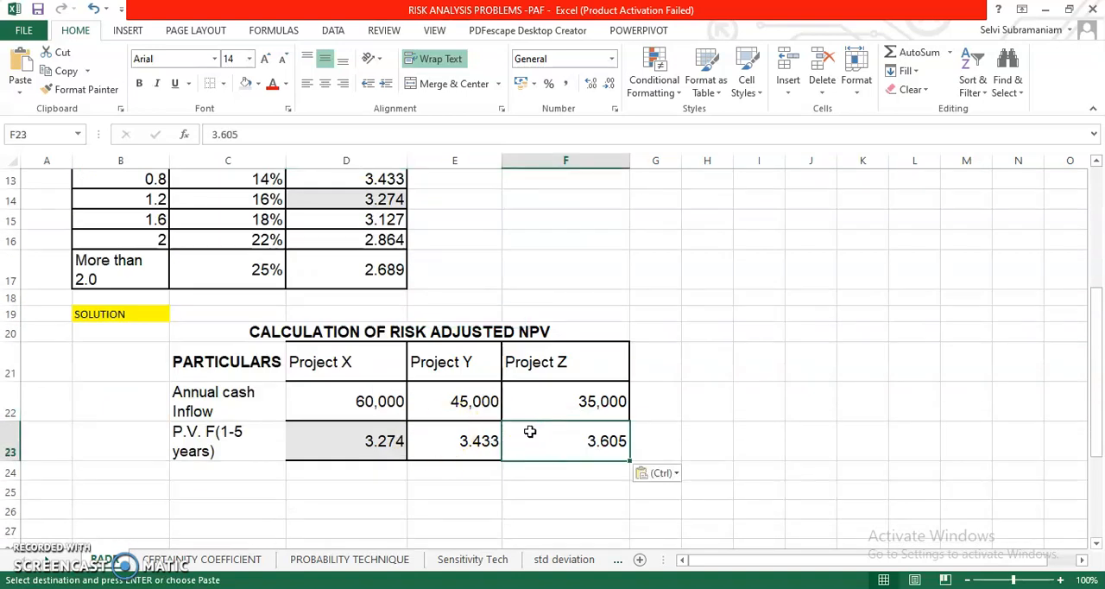
click(218, 473)
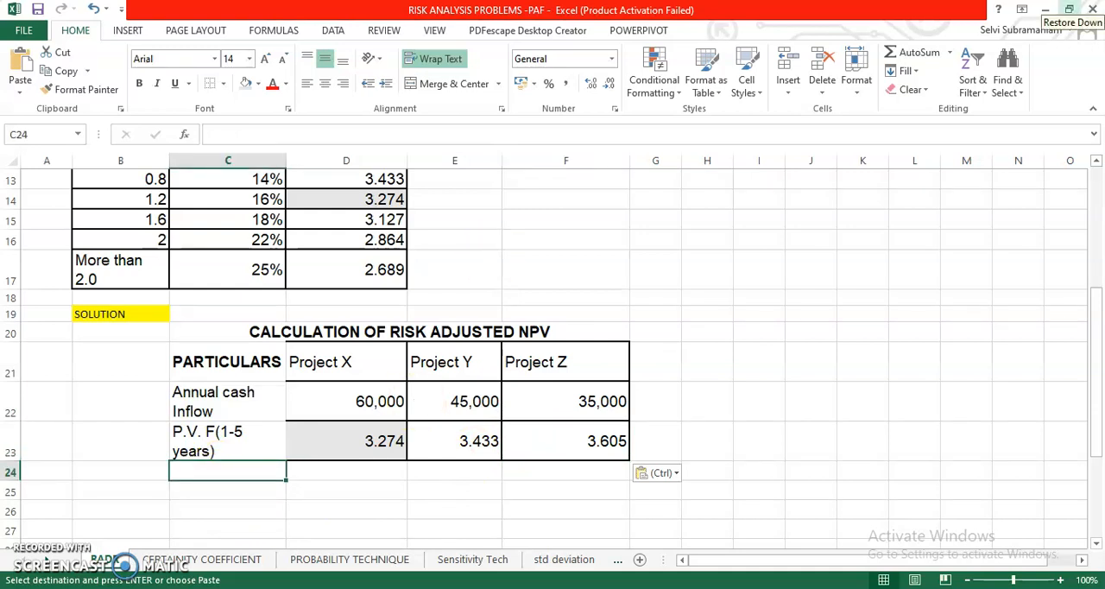
text(disocu)
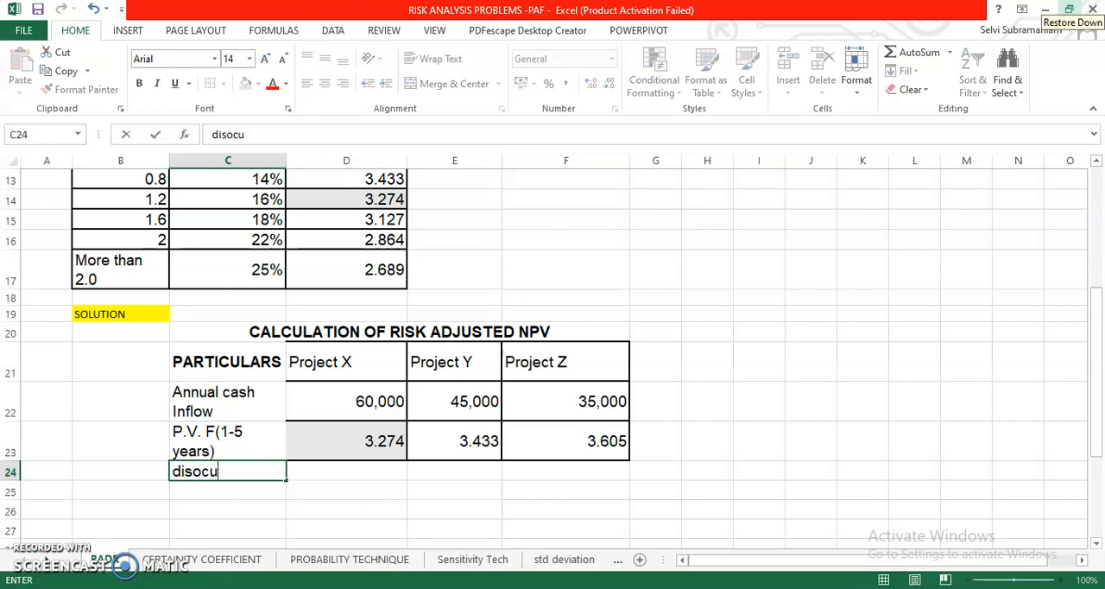
Label row 24 Discounted Cash flows with the note ACF* PVF in B24.
key(BackSpace)
key(BackSpace)
key(BackSpace)
text(Discounted C)
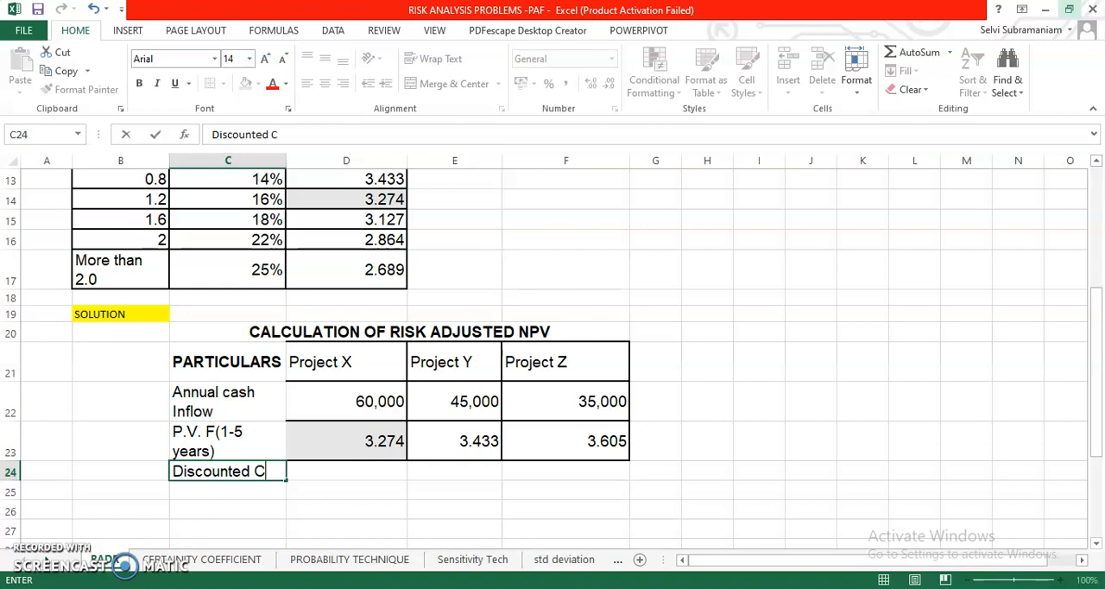
text(h flows)
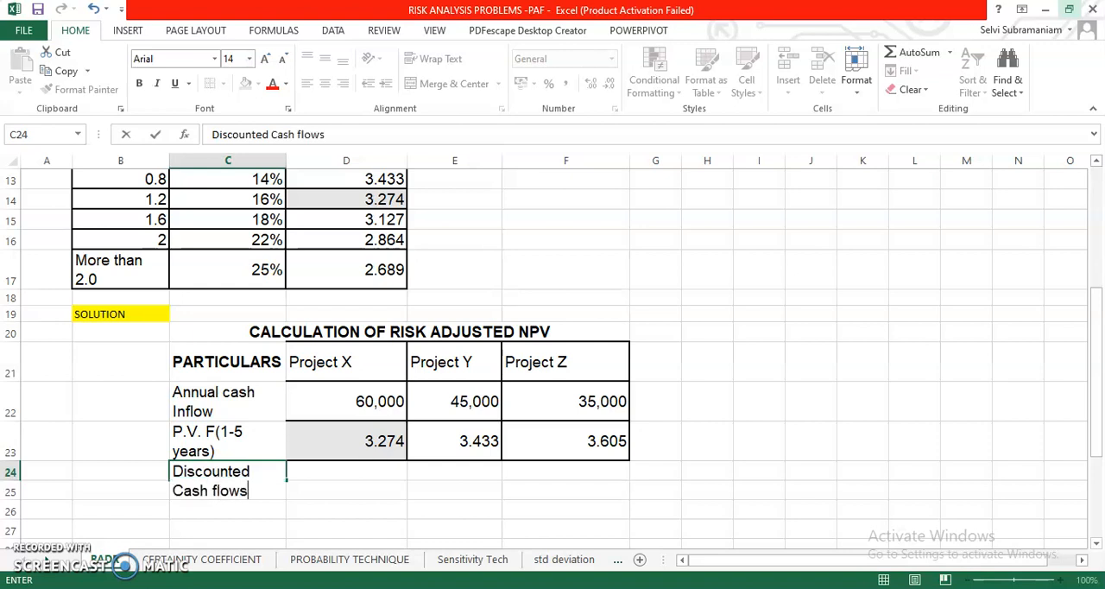
key(Tab)
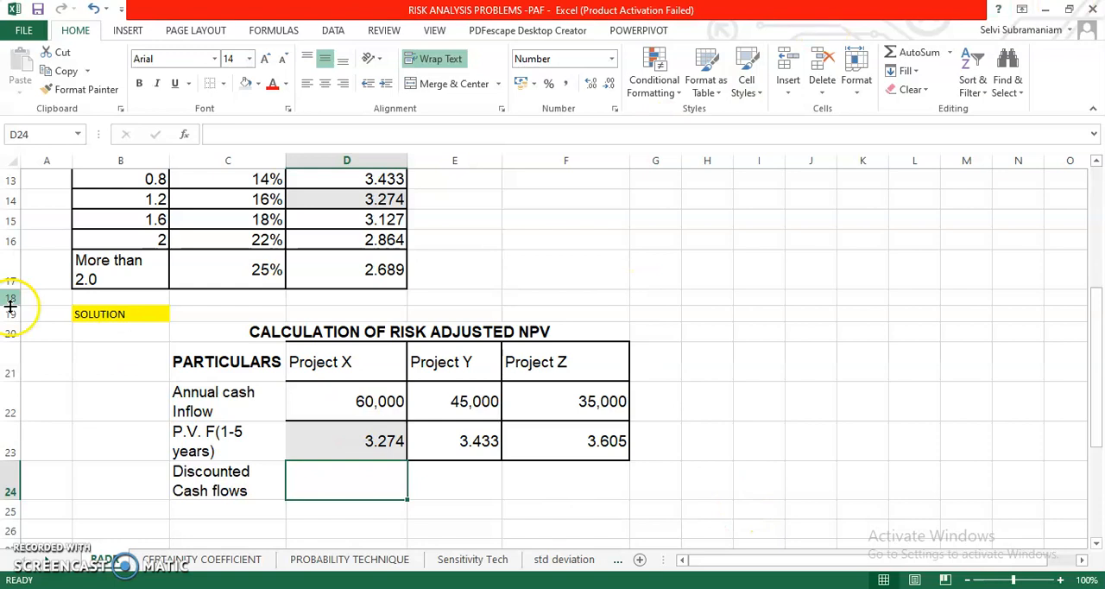
click(139, 481)
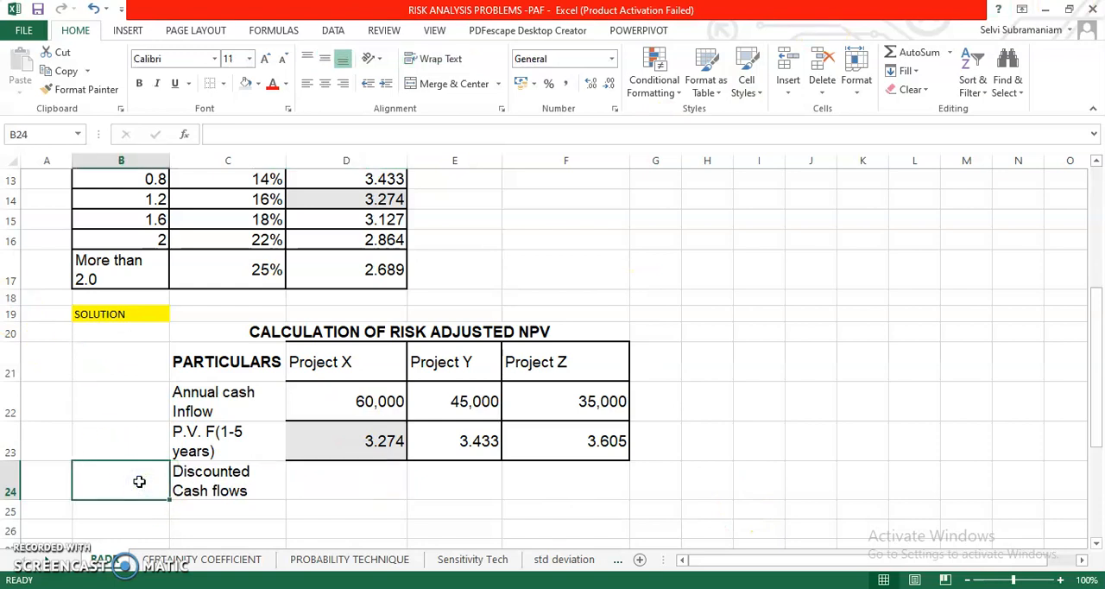
text(ACD)
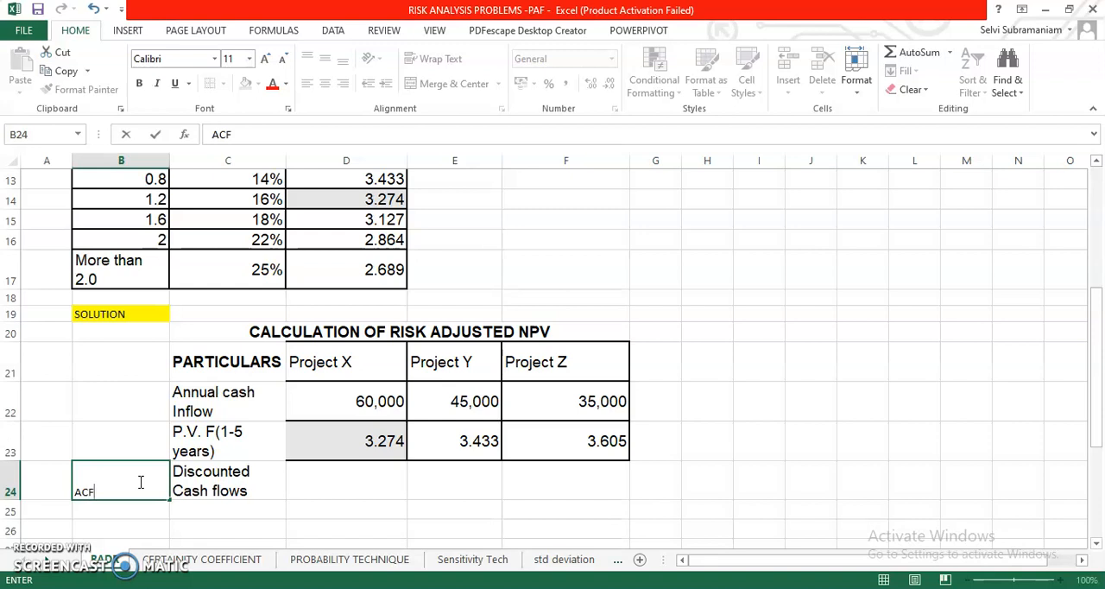
text(*)
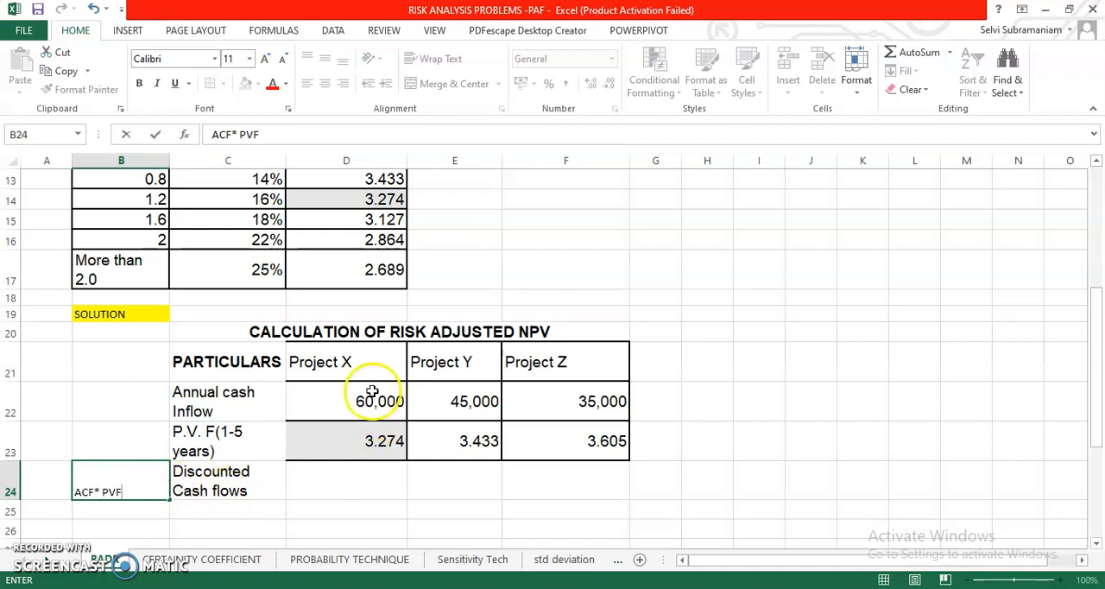
click(376, 480)
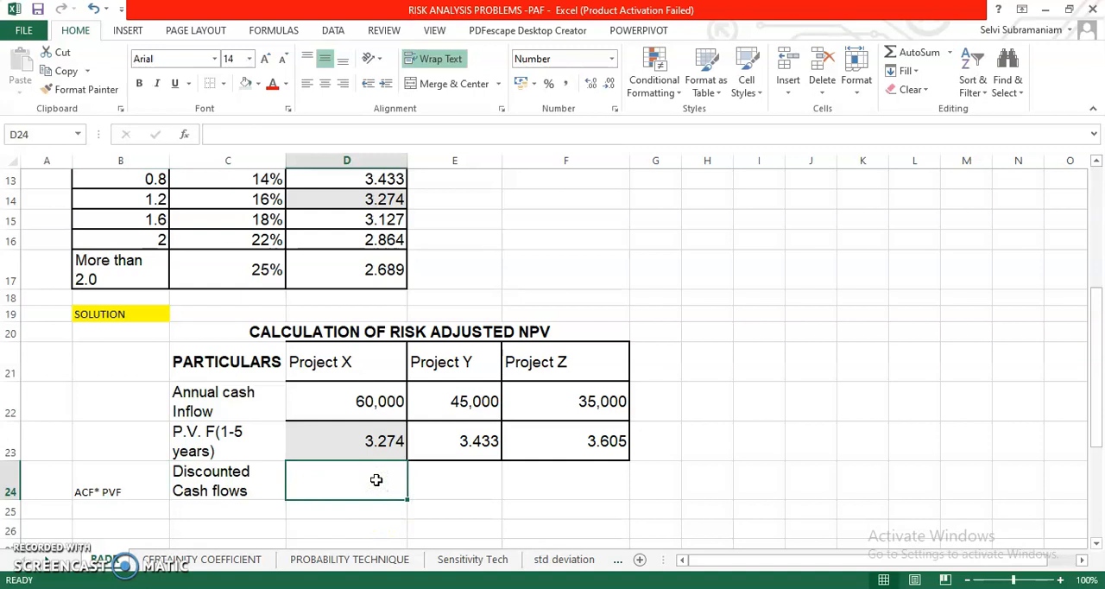
click(371, 475)
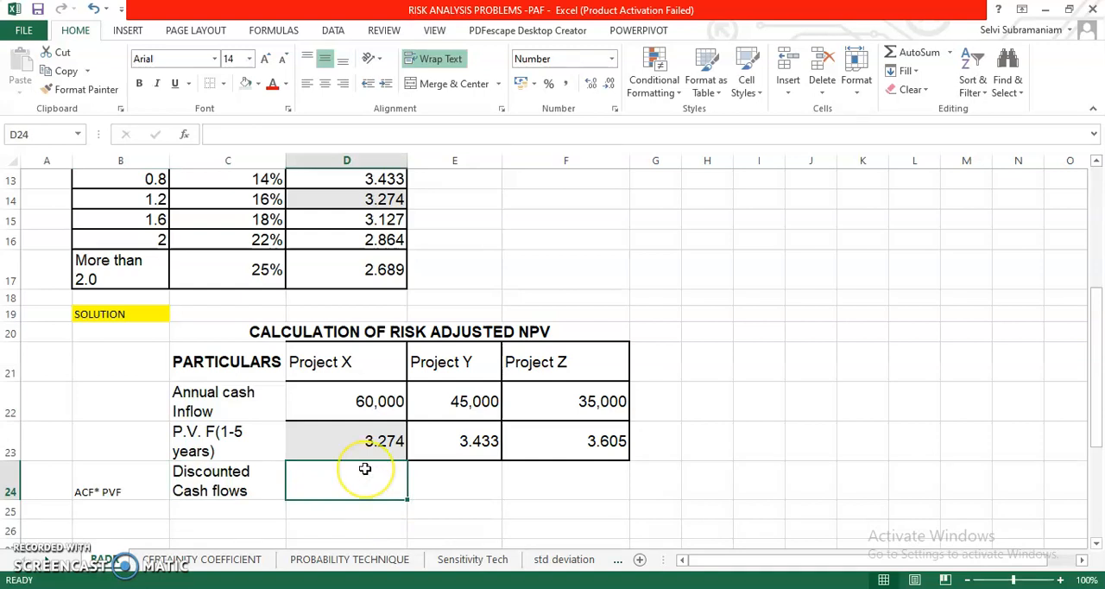
text(1.96)
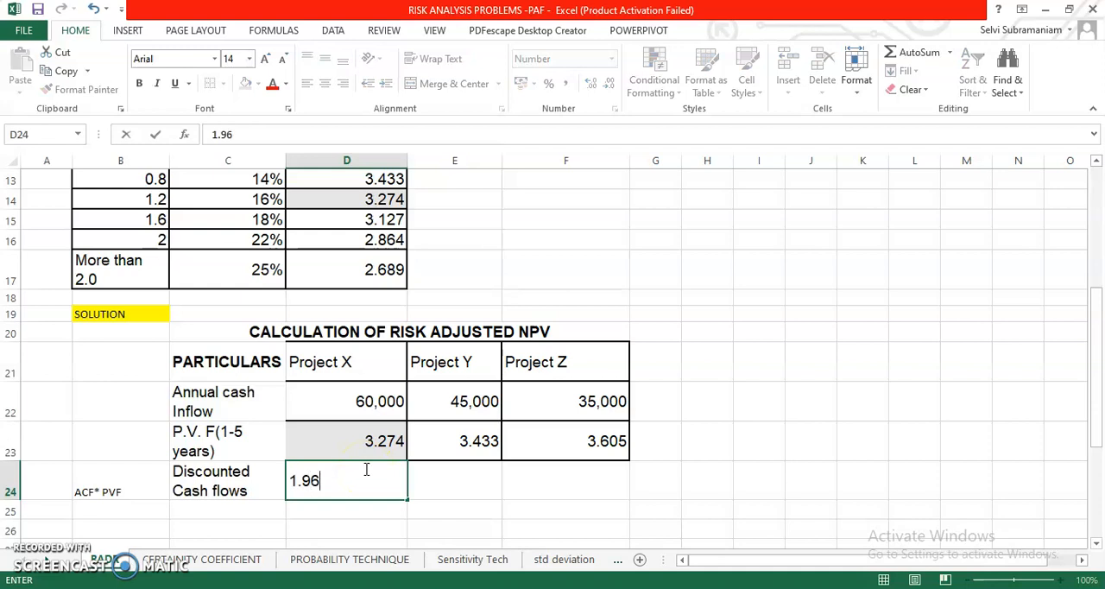
key(BackSpace)
key(BackSpace)
key(BackSpace)
text(44)
click(439, 475)
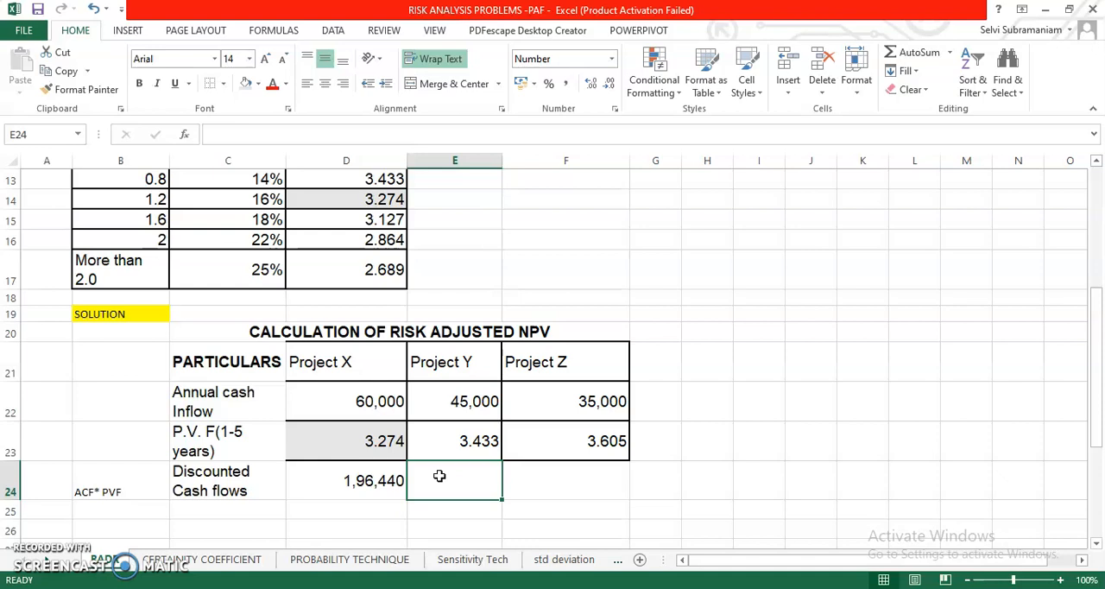
text(1,)
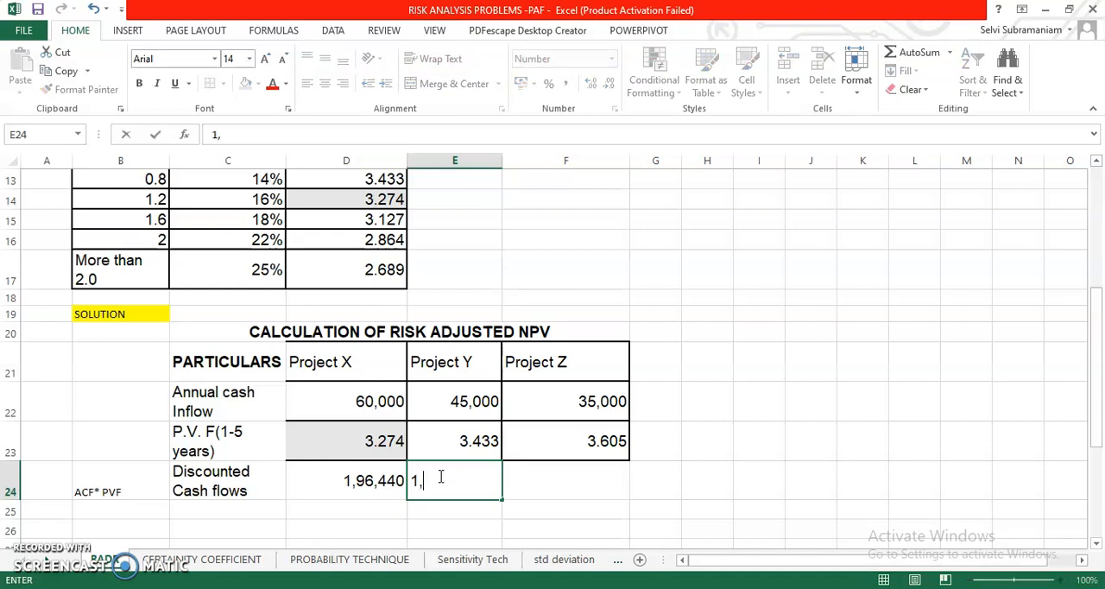
text(54,485)
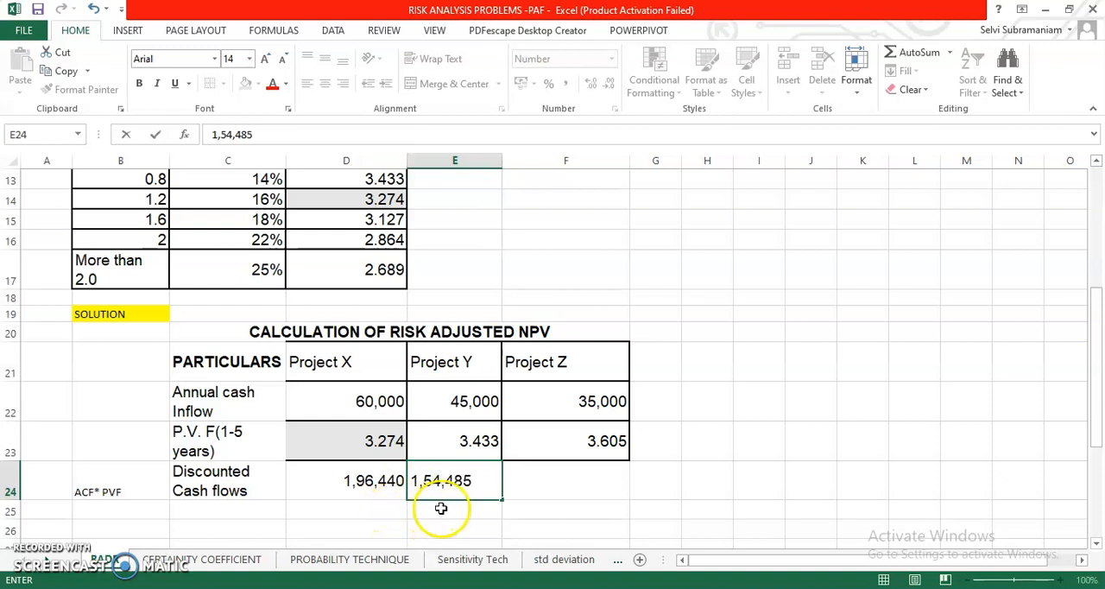
click(440, 510)
click(379, 482)
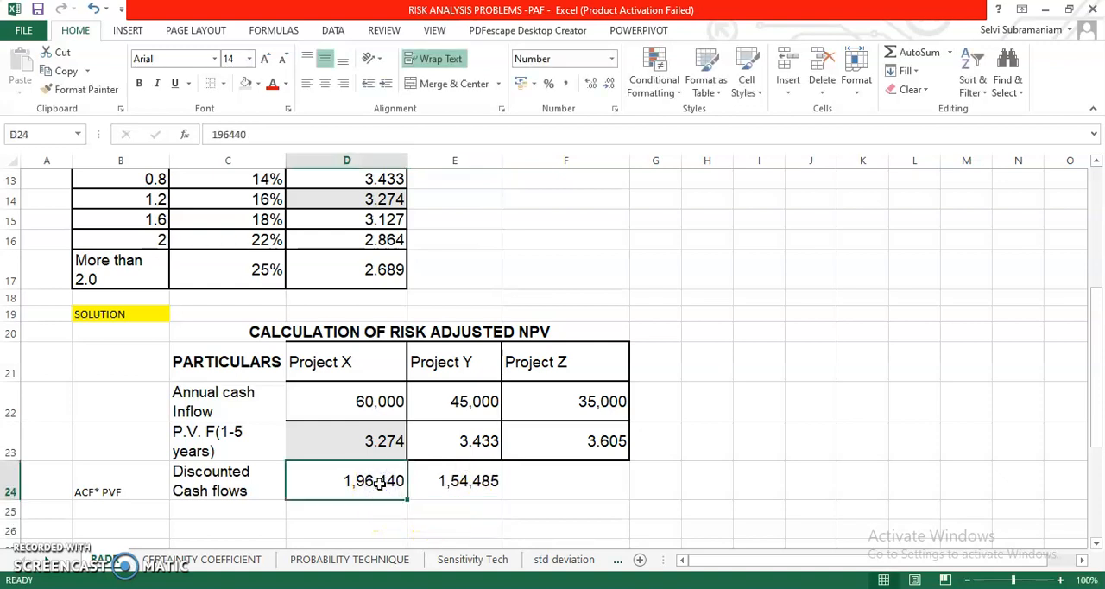
key(Delete)
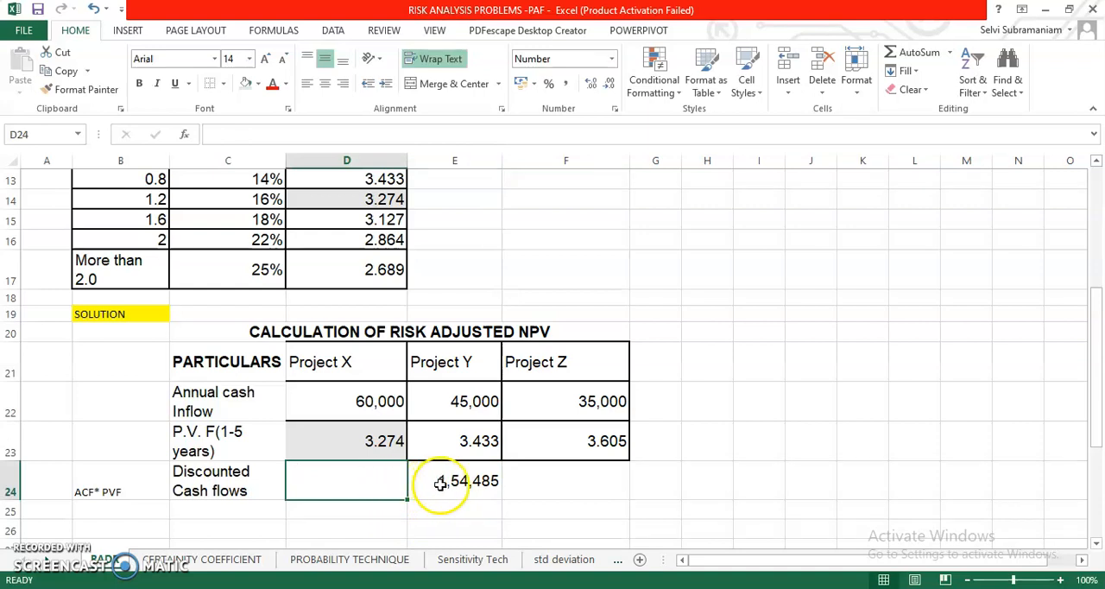
click(438, 482)
key(Delete)
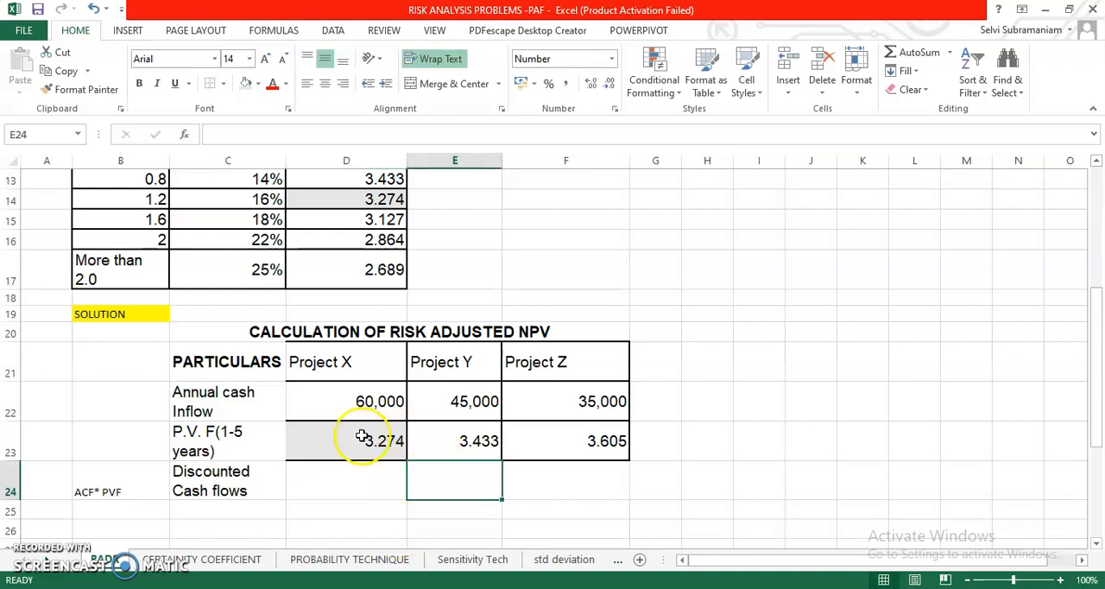
Enter =D22*D23 for Project X's discounted cash flow and fill it across to Y and Z.
click(316, 490)
text(=)
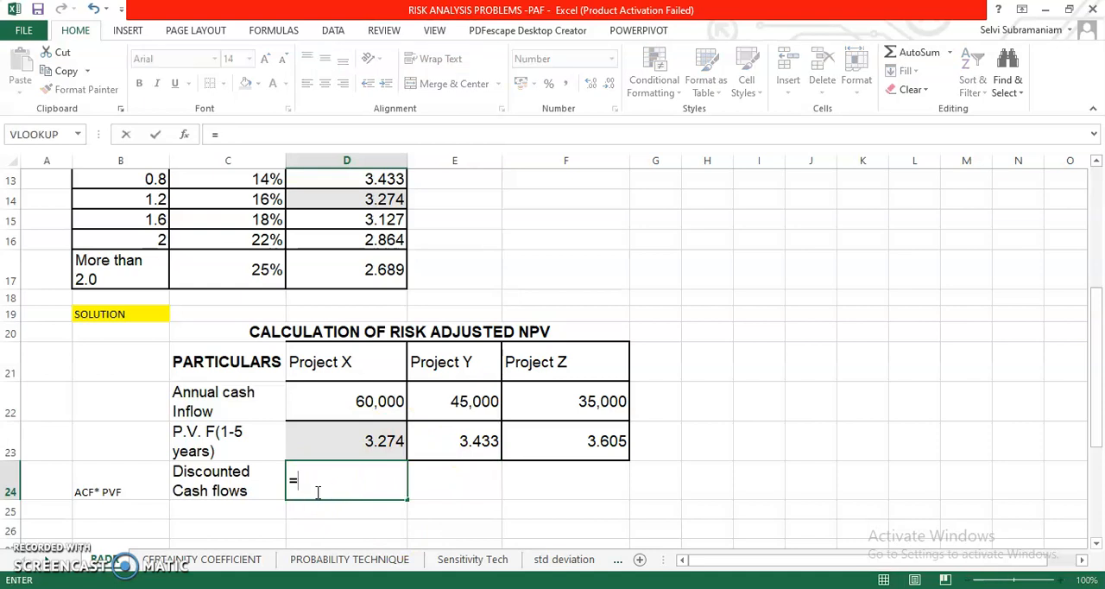
click(340, 401)
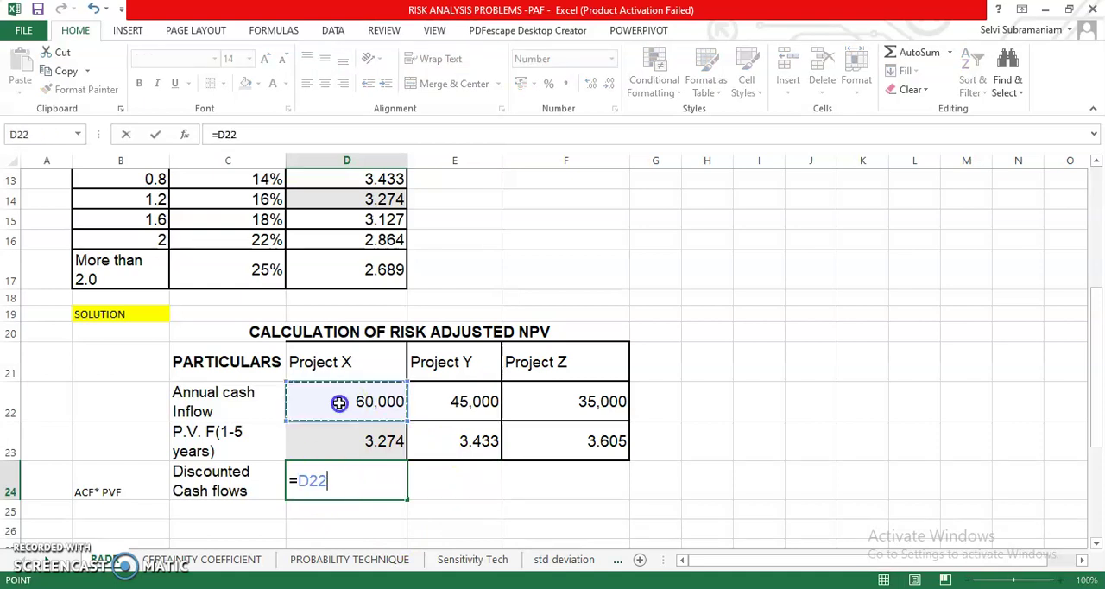
text(*)
click(367, 442)
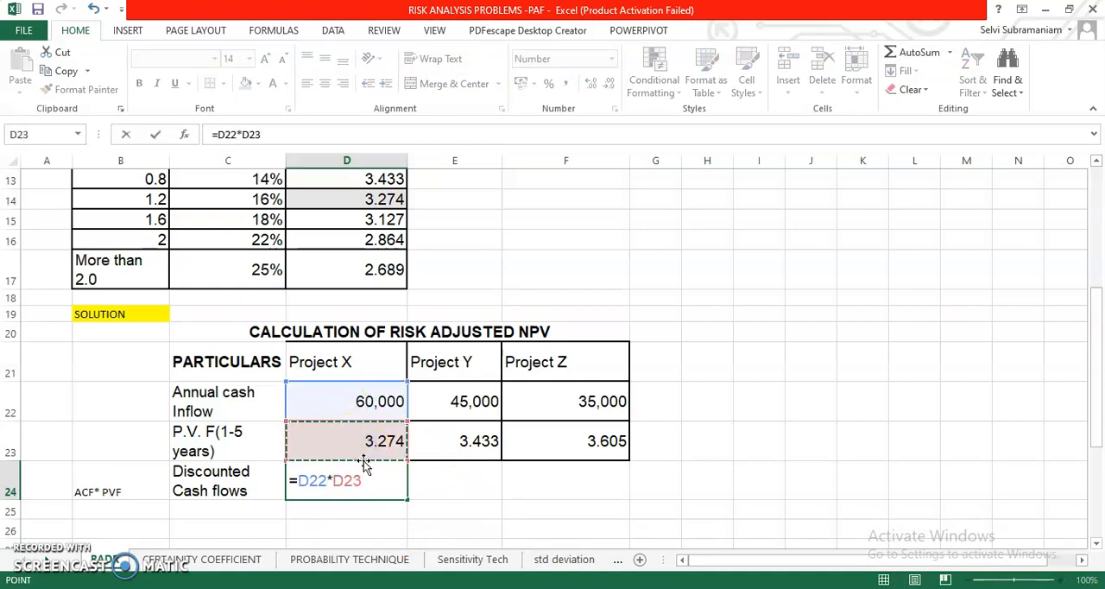
key(Tab)
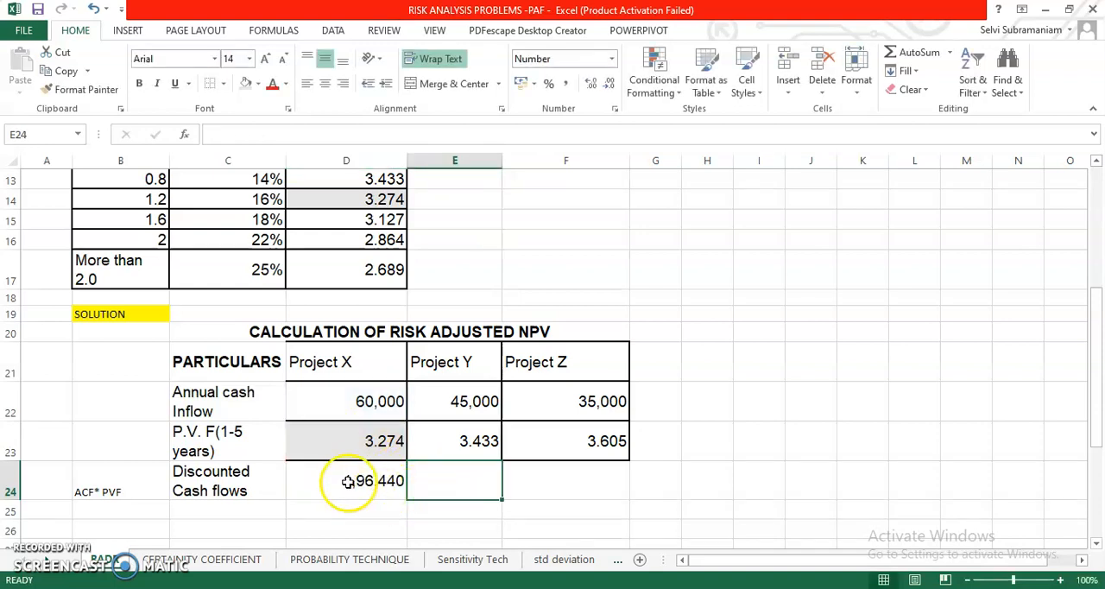
click(349, 482)
drag(406, 499, 587, 494)
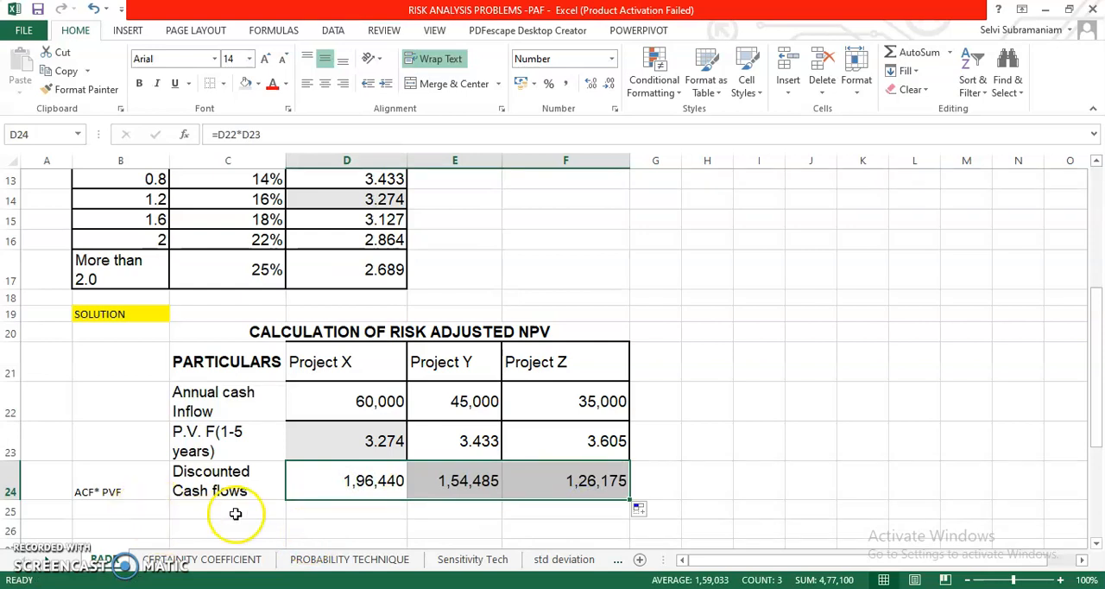
Label row 25 as Less: Initial Investment.
click(117, 512)
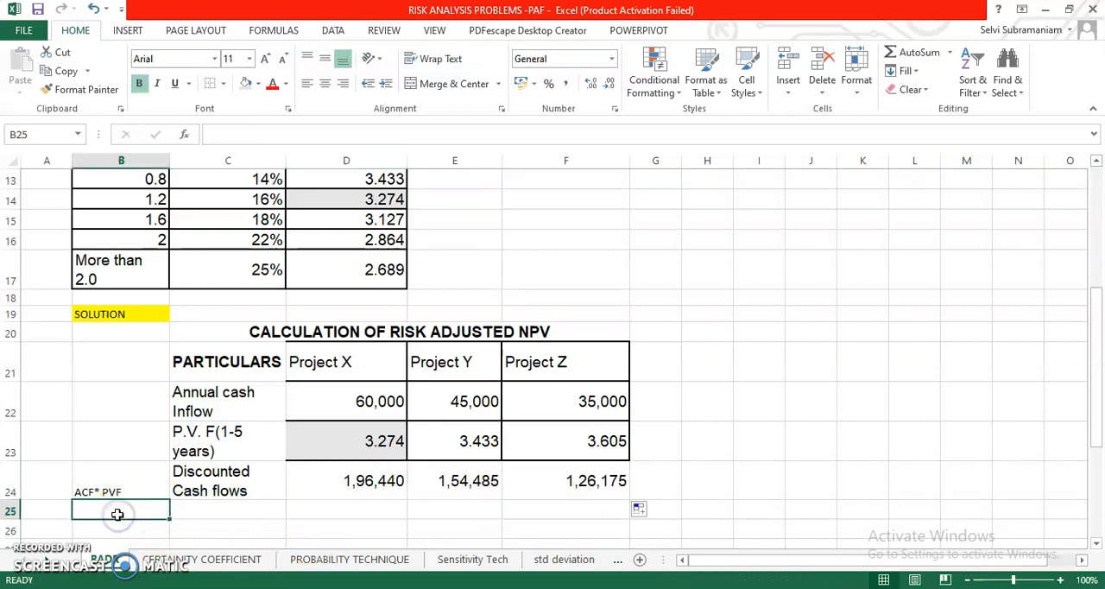
text(Less:)
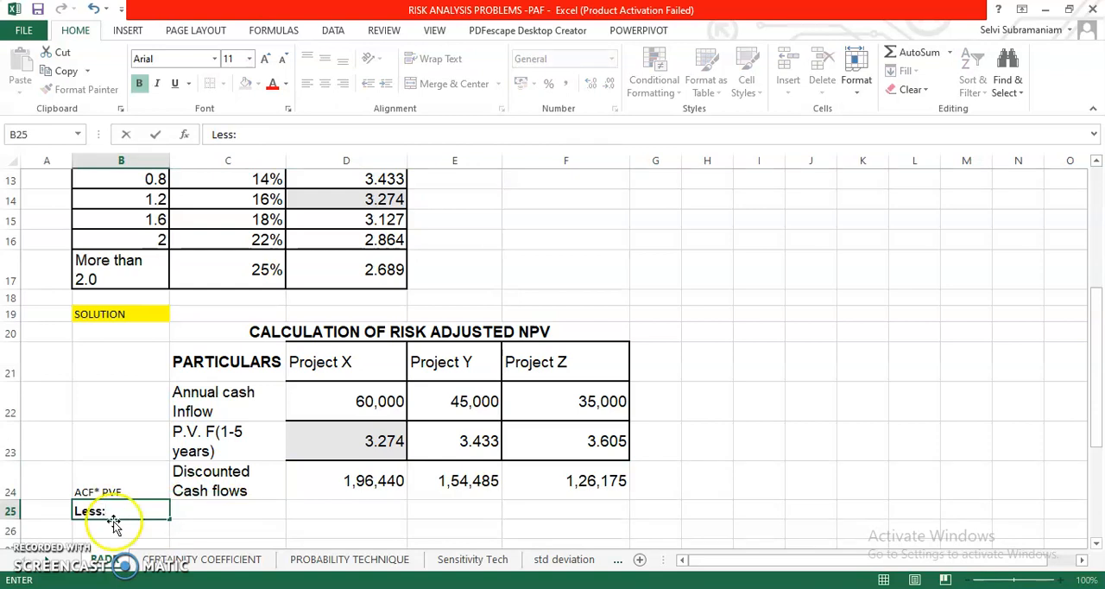
click(188, 511)
text(In)
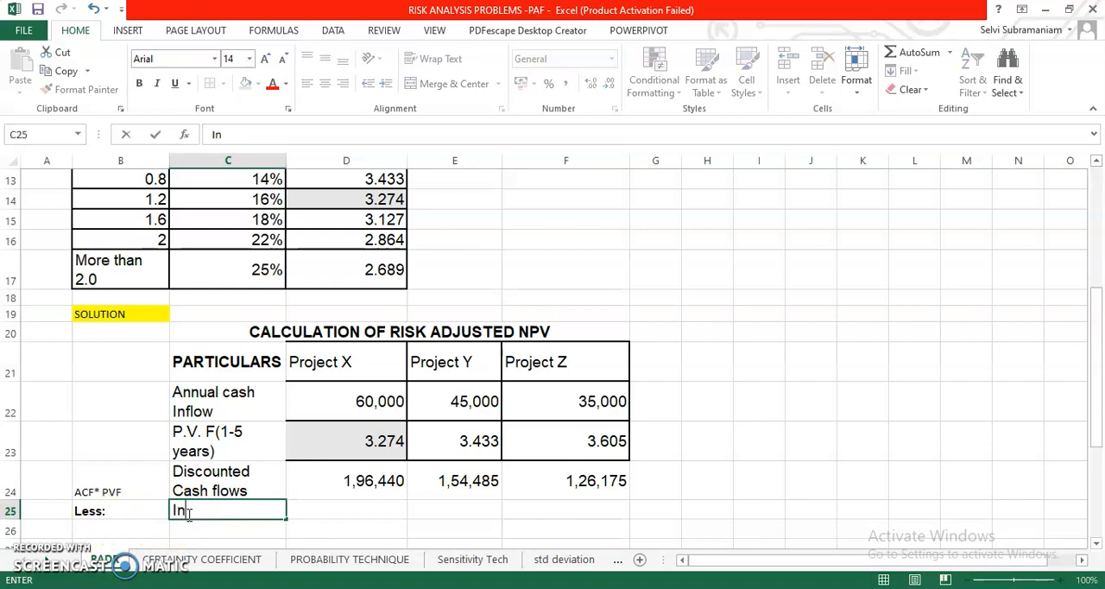
text(itial Invest)
text(ment)
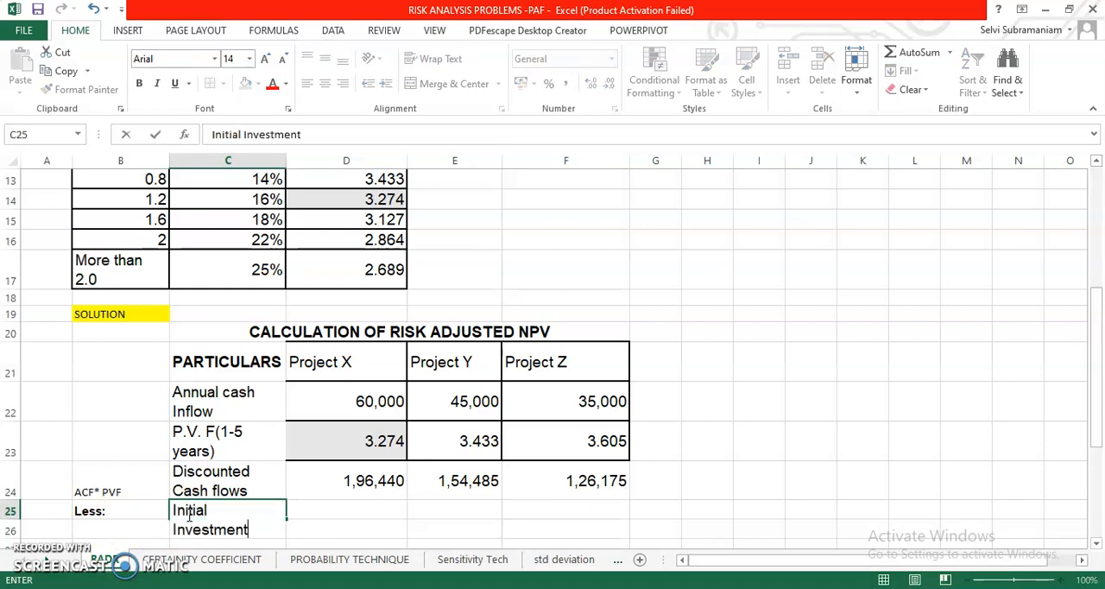
click(318, 512)
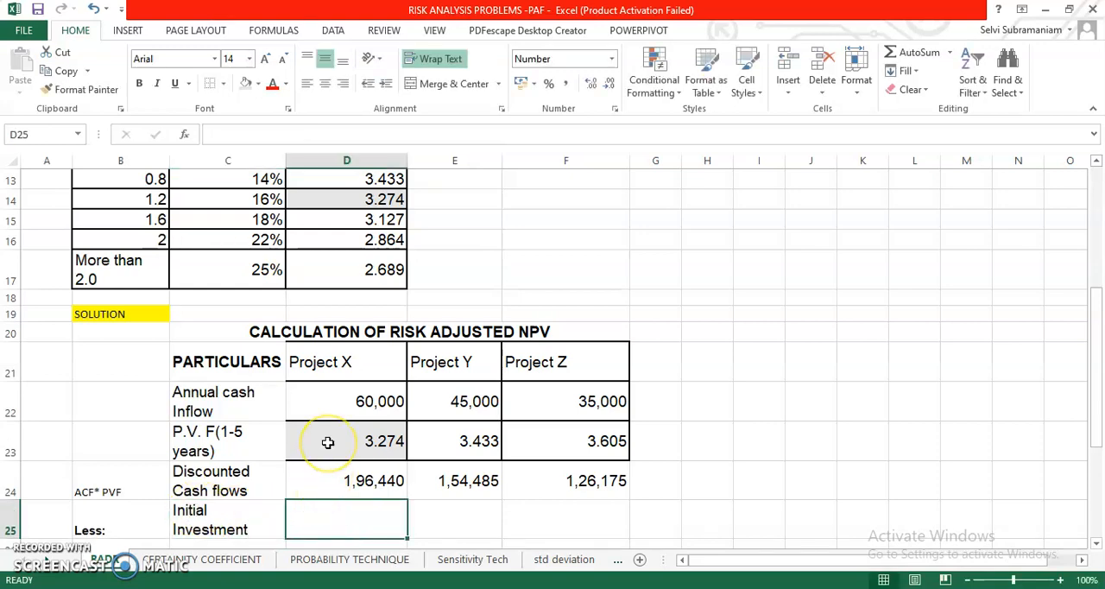
scroll(328, 442, up, 3)
scroll(285, 198, up, 3)
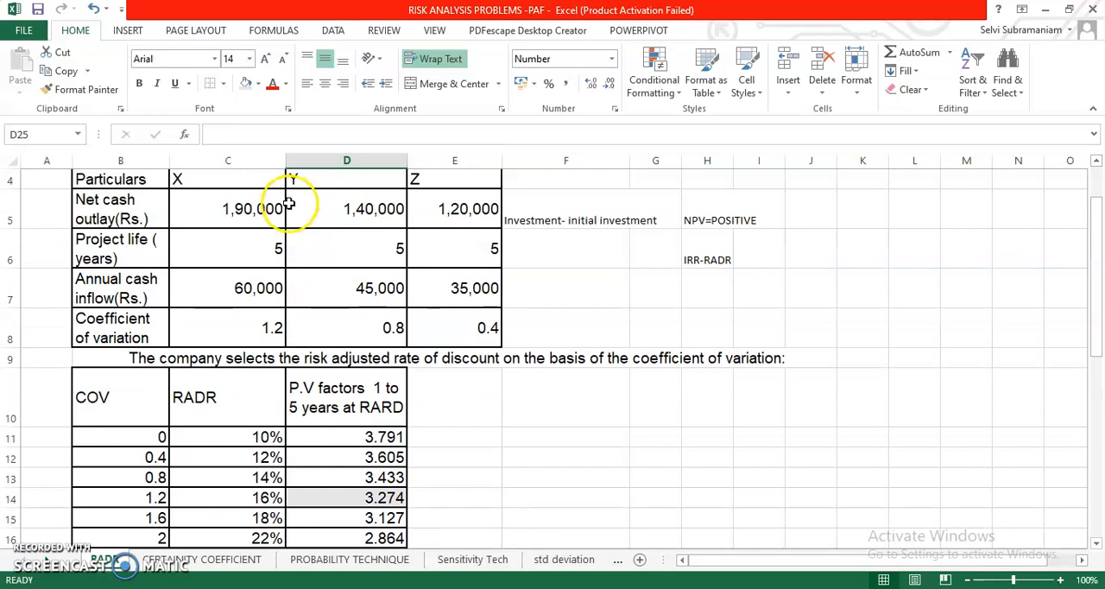
Copy the net cash outlays 1,90,000, 1,40,000 and 1,20,000 into the Initial Investment row.
drag(243, 208, 449, 209)
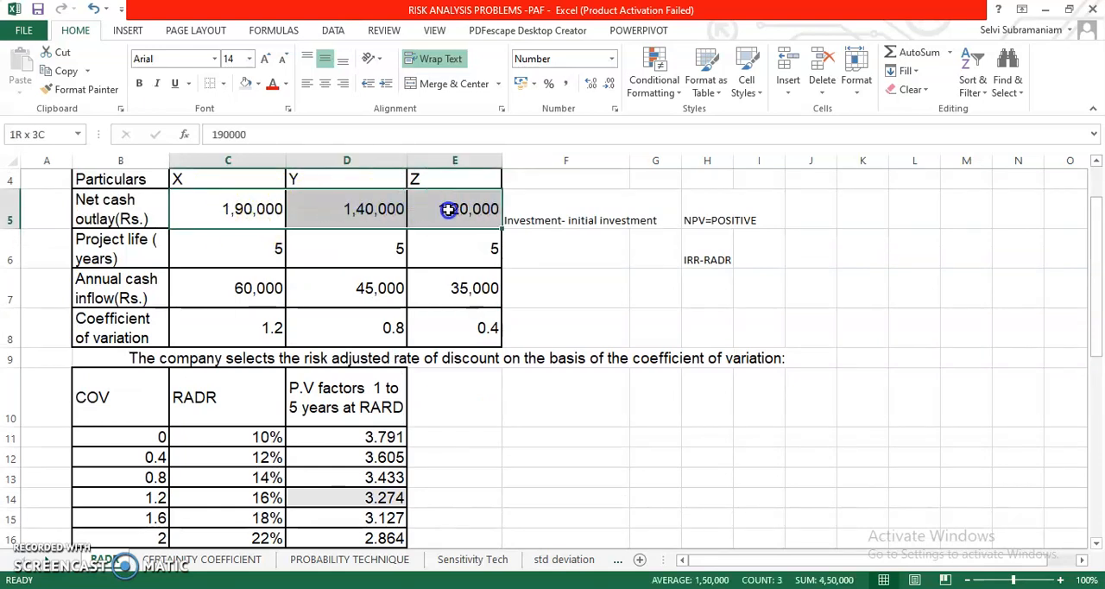
key(ctrl+c)
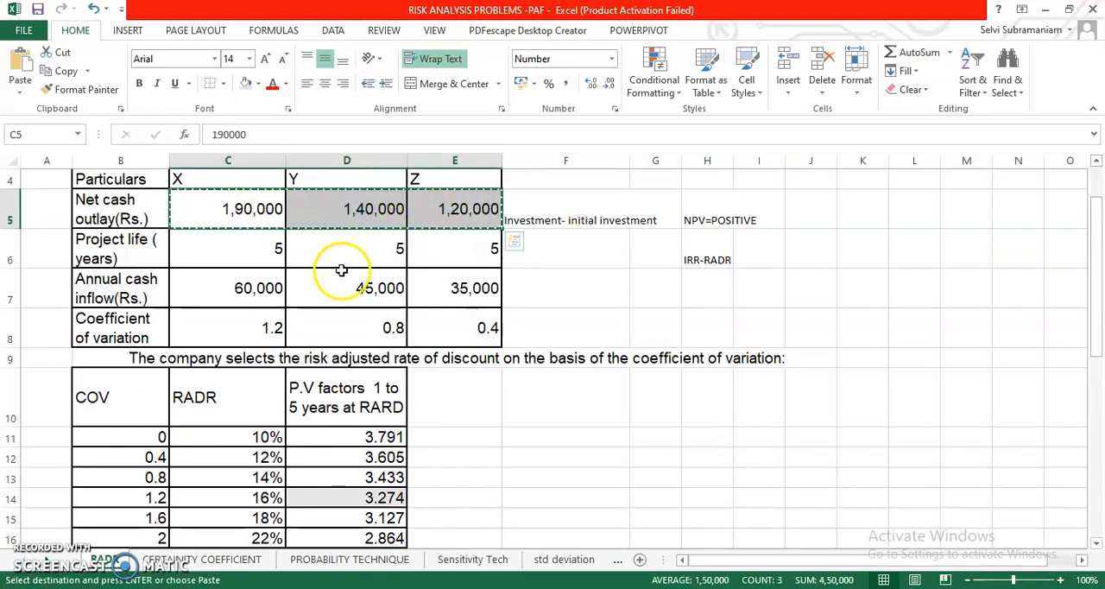
scroll(342, 271, down, 3)
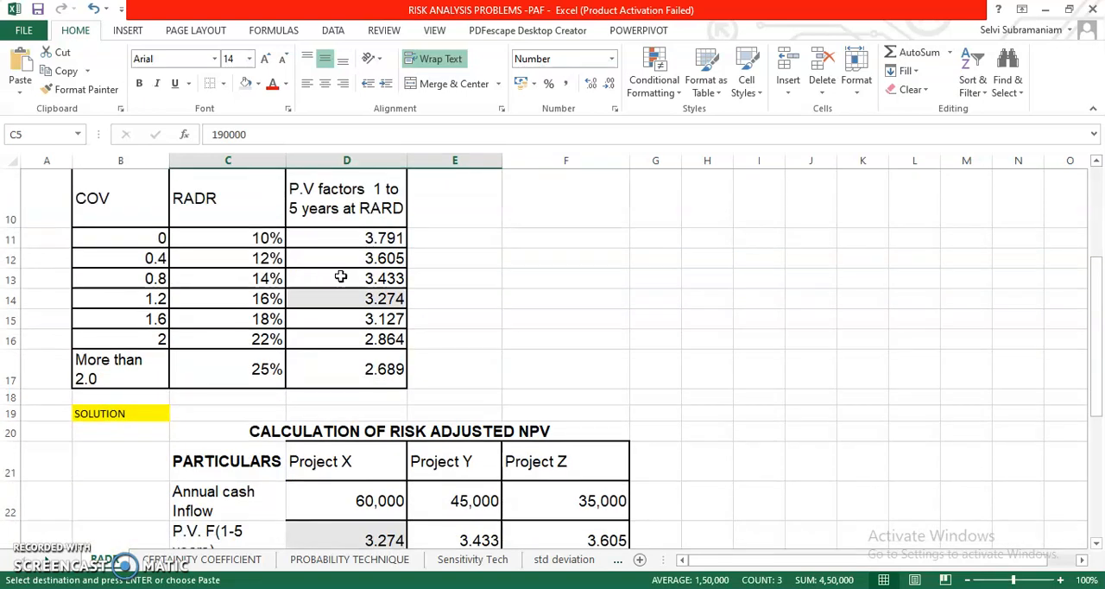
scroll(340, 277, down, 3)
click(377, 465)
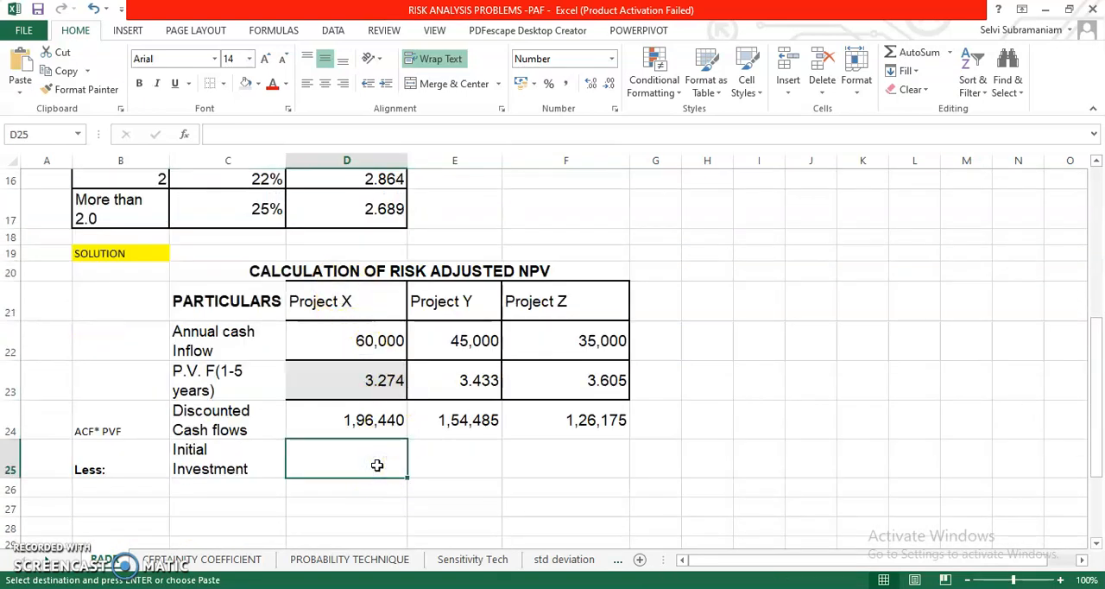
key(ctrl+v)
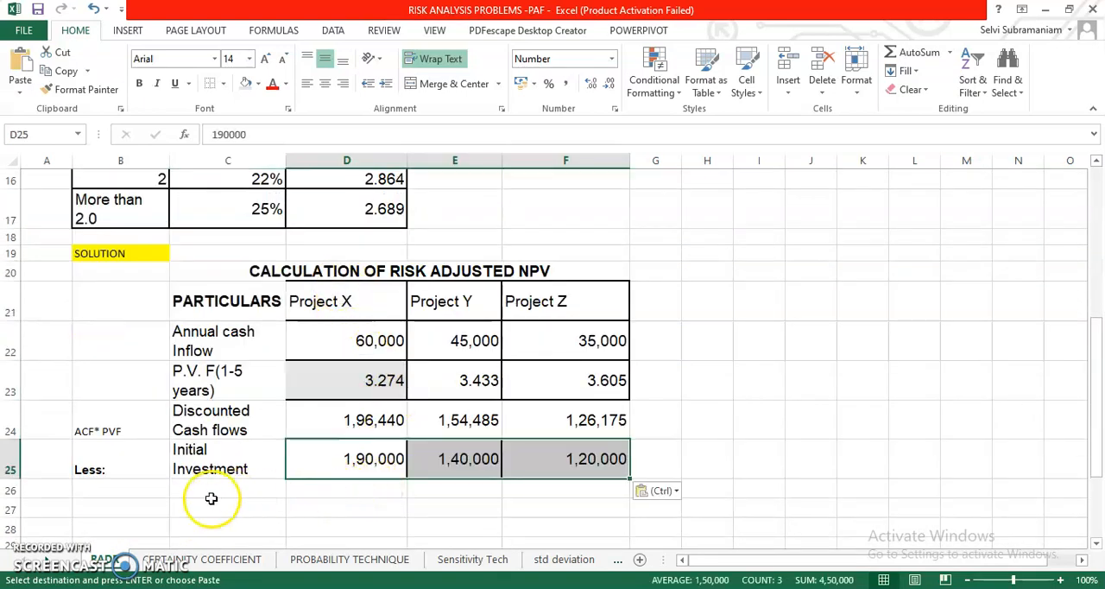
Deselect the pasted figures and move to D26 for Project X's NPV.
click(211, 505)
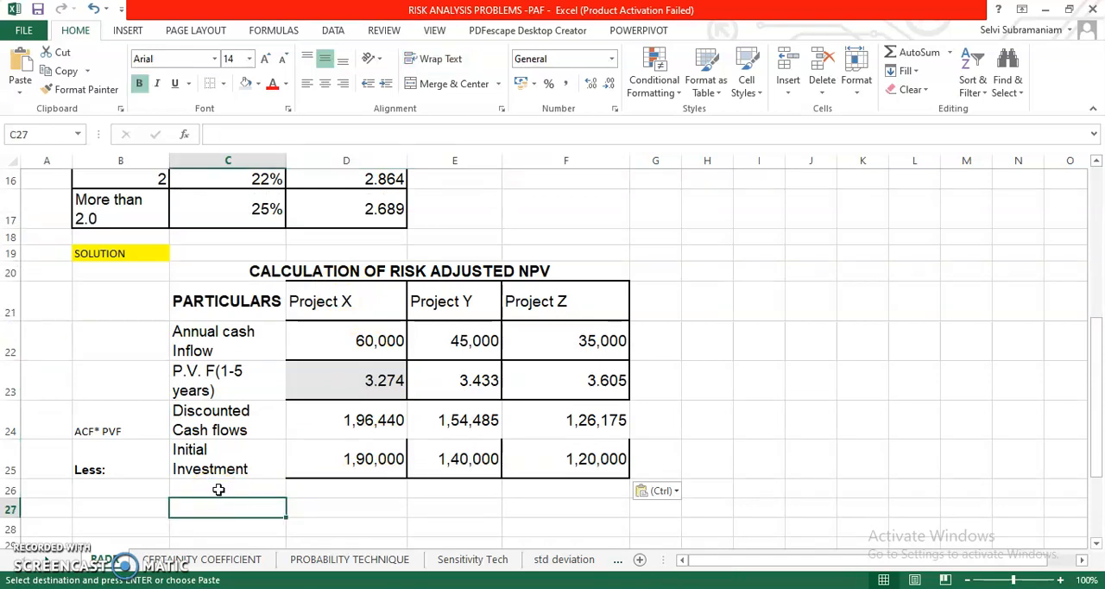
click(219, 490)
click(312, 488)
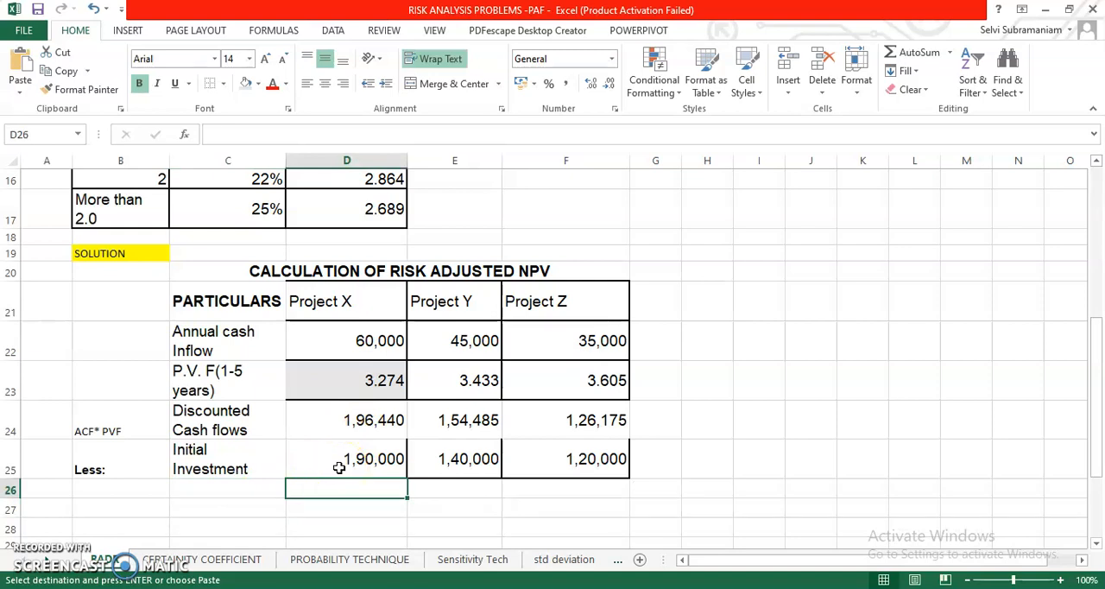
text(=)
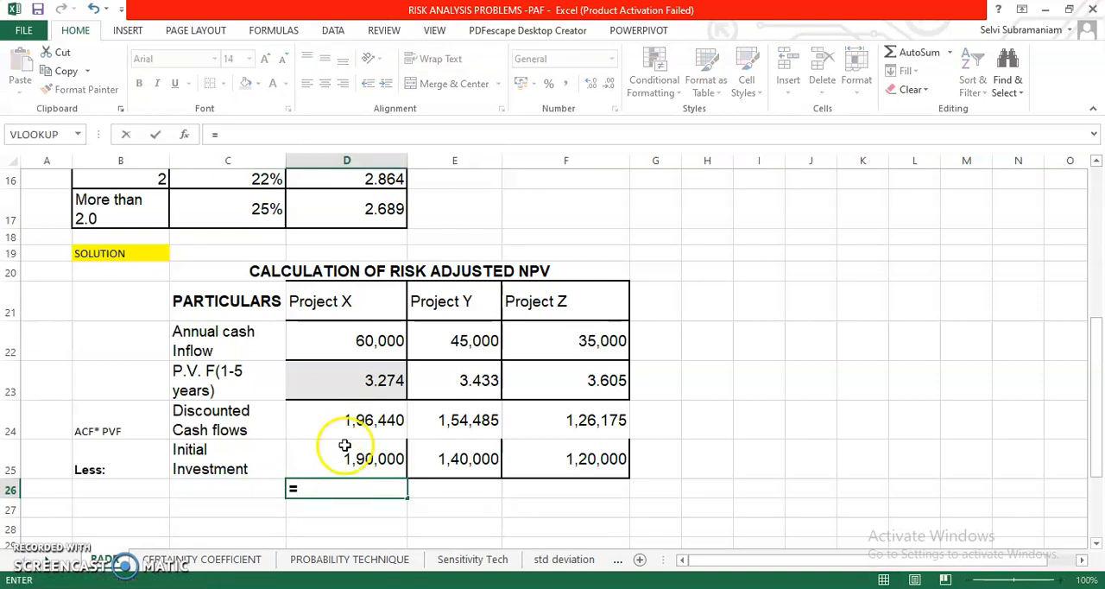
Enter Project X's NPV in D26 as =D24-D25, then reopen it for a mistaken edit.
click(357, 423)
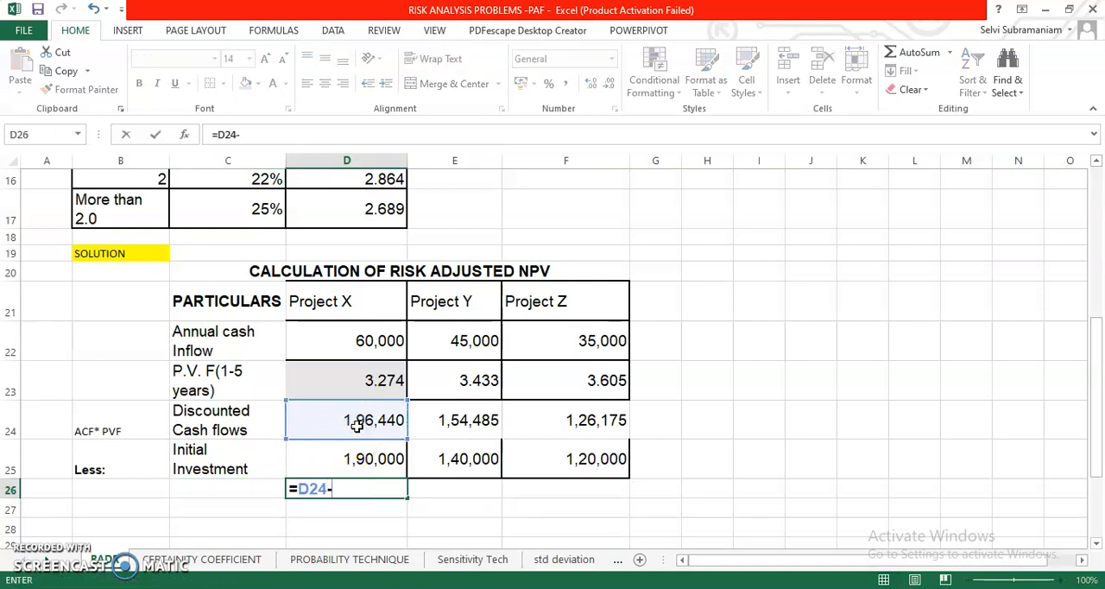
text(-)
click(356, 460)
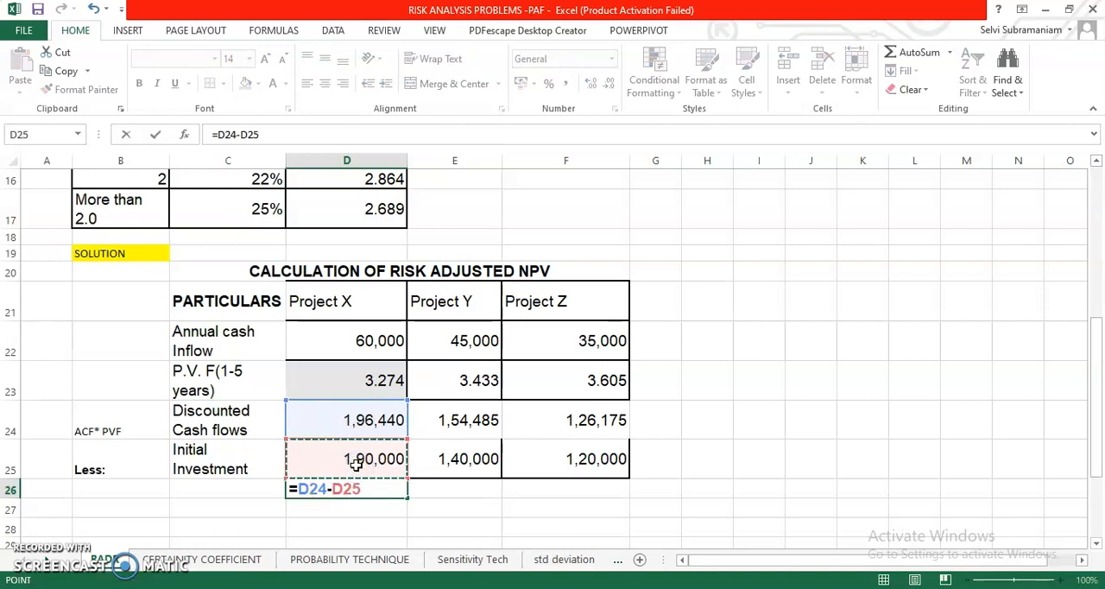
key(Return)
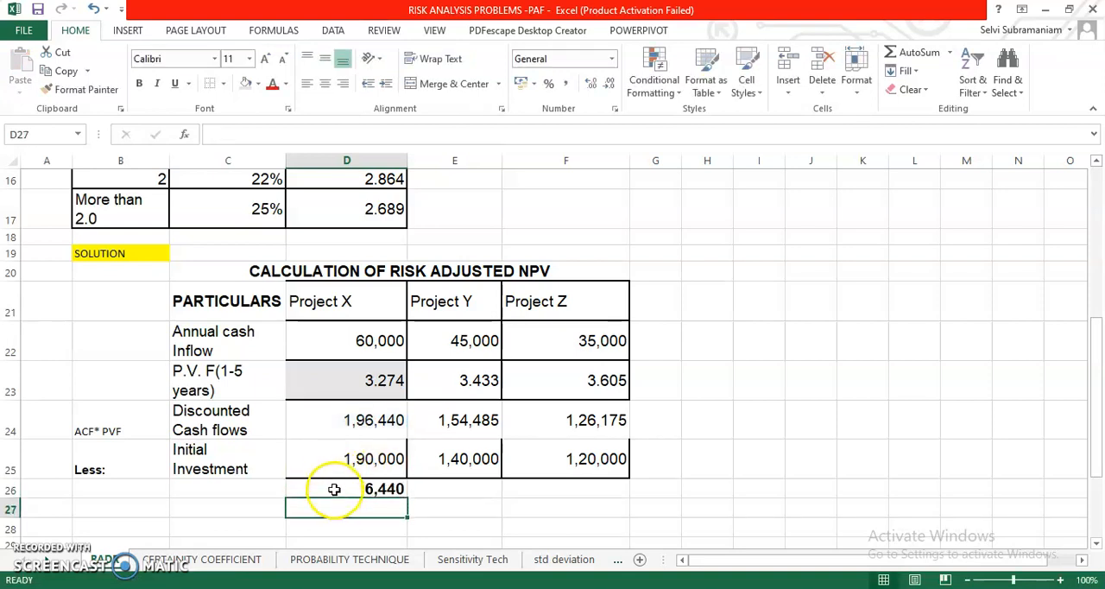
click(346, 489)
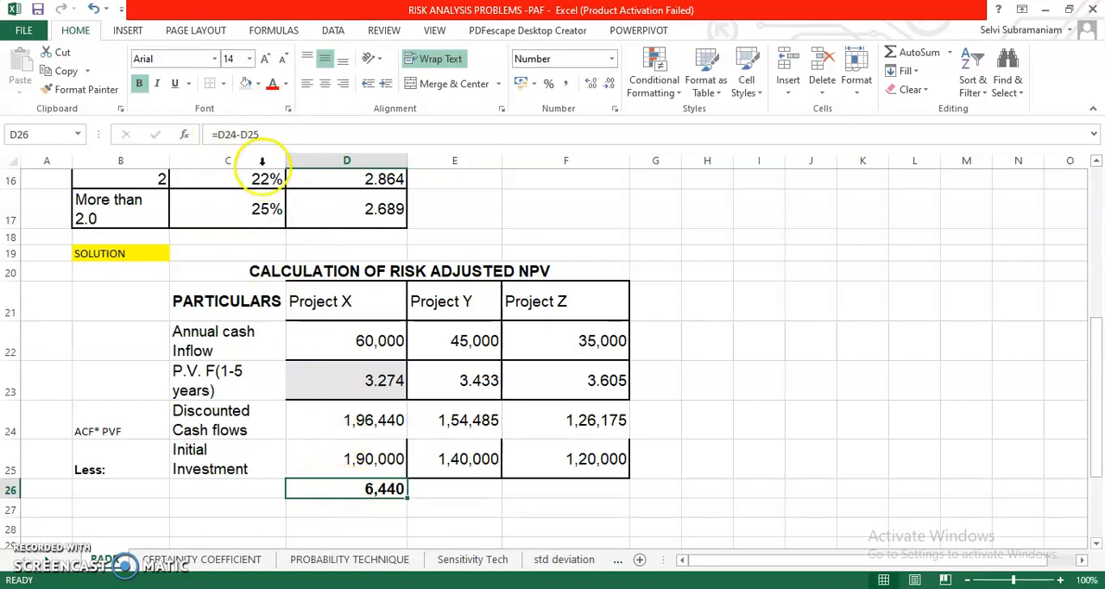
double_click(301, 488)
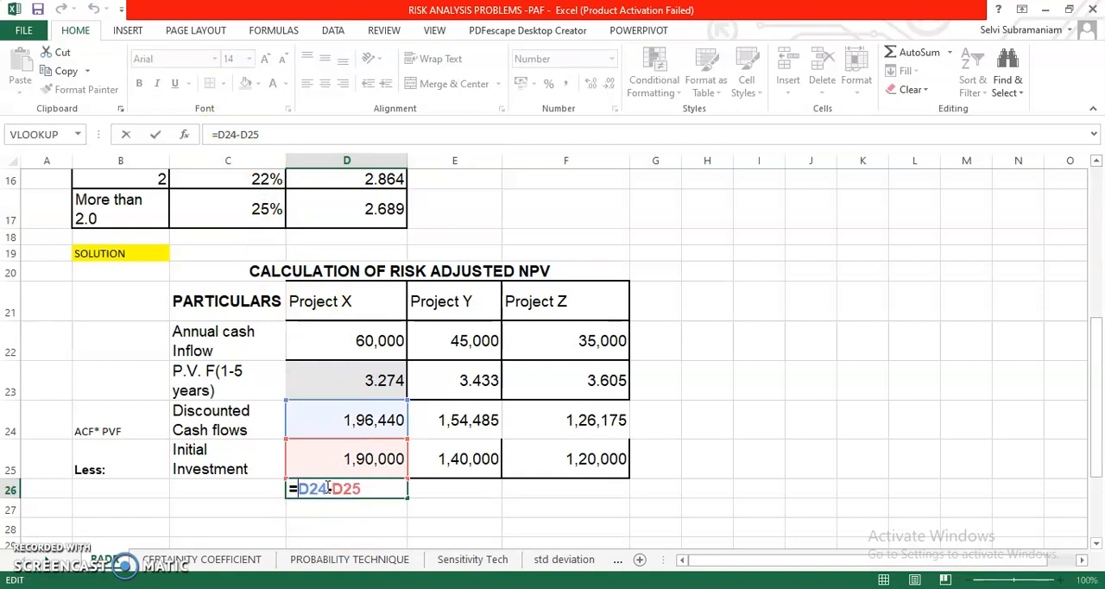
text(Rs.)
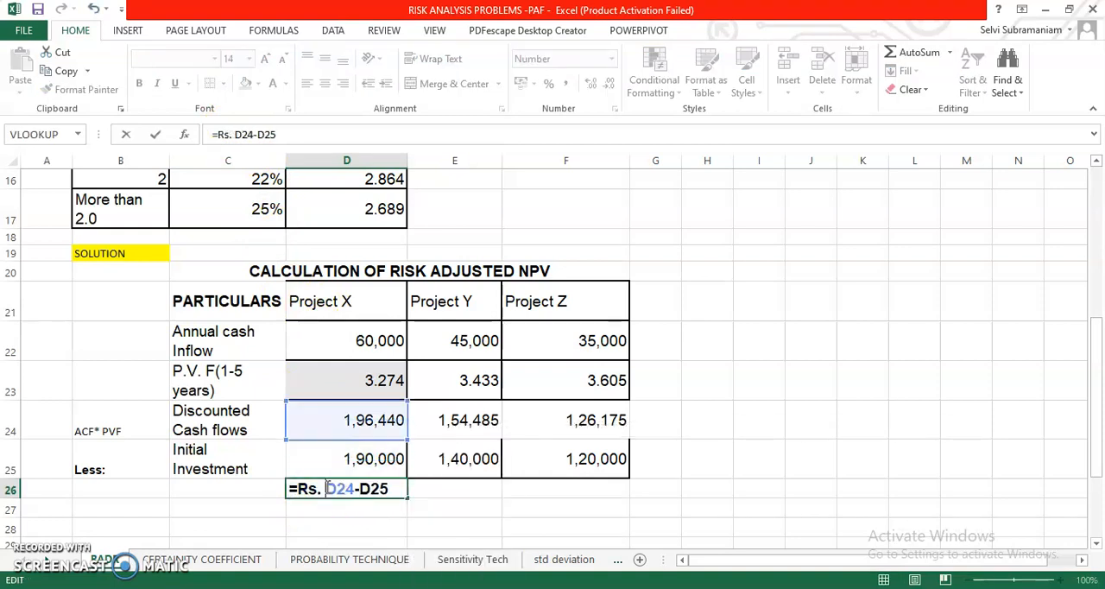
click(329, 510)
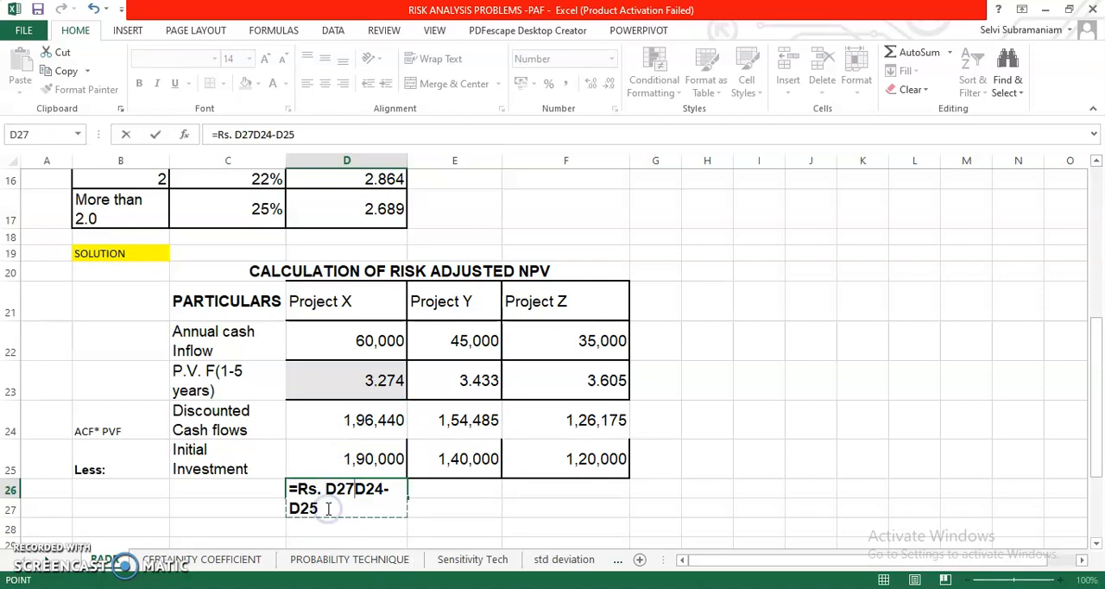
click(263, 497)
Clear the garbled formula and re-enter =D24-D25, giving Project X an NPV of 6,440.
click(316, 489)
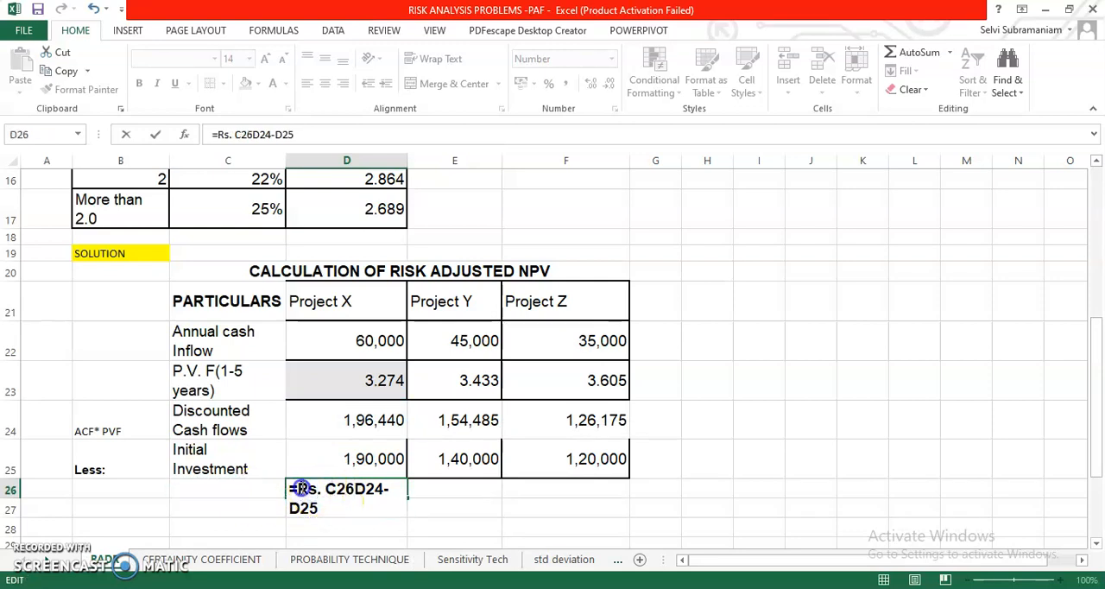
drag(299, 489, 397, 509)
key(Delete)
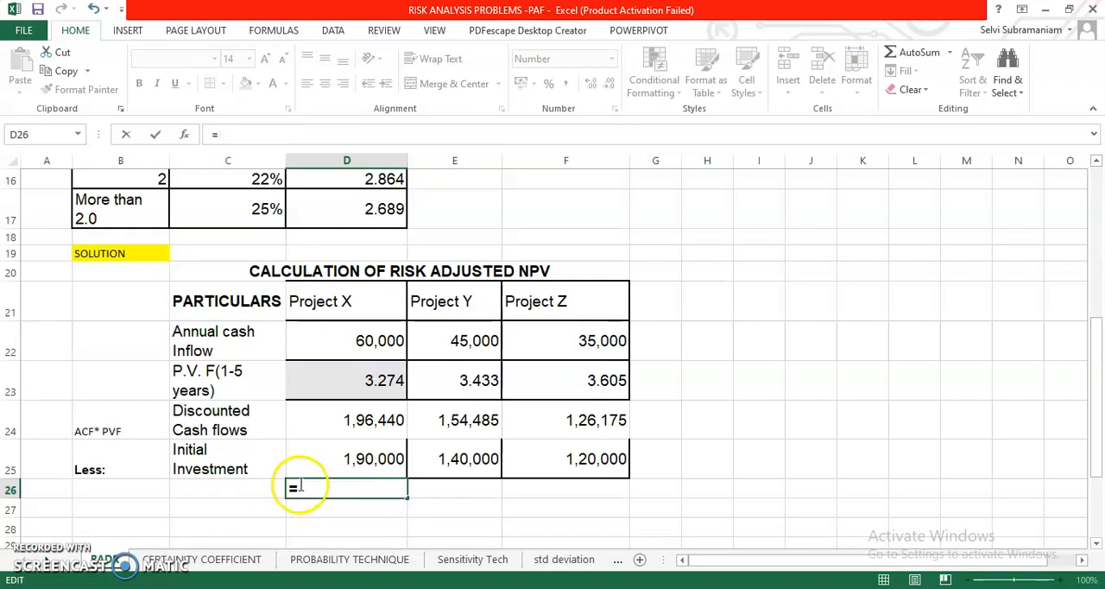
click(346, 420)
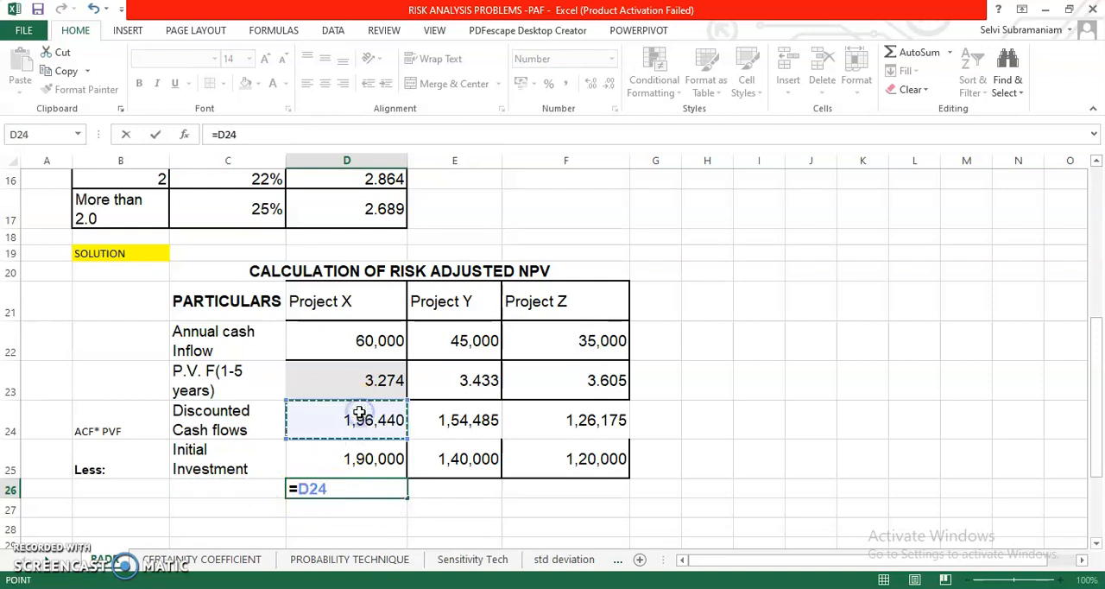
text(-)
click(356, 459)
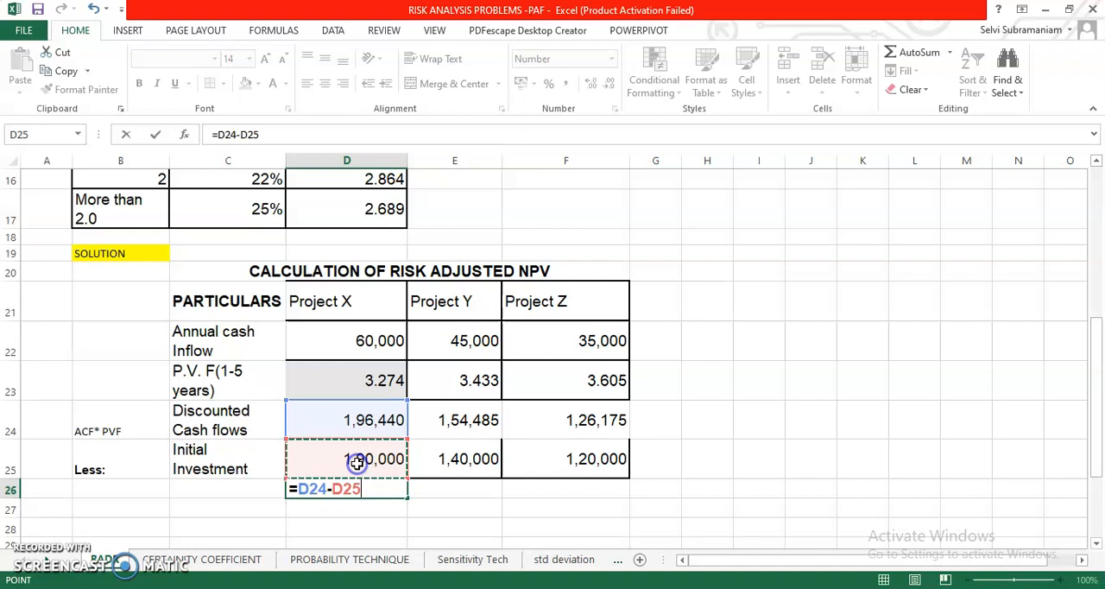
key(Tab)
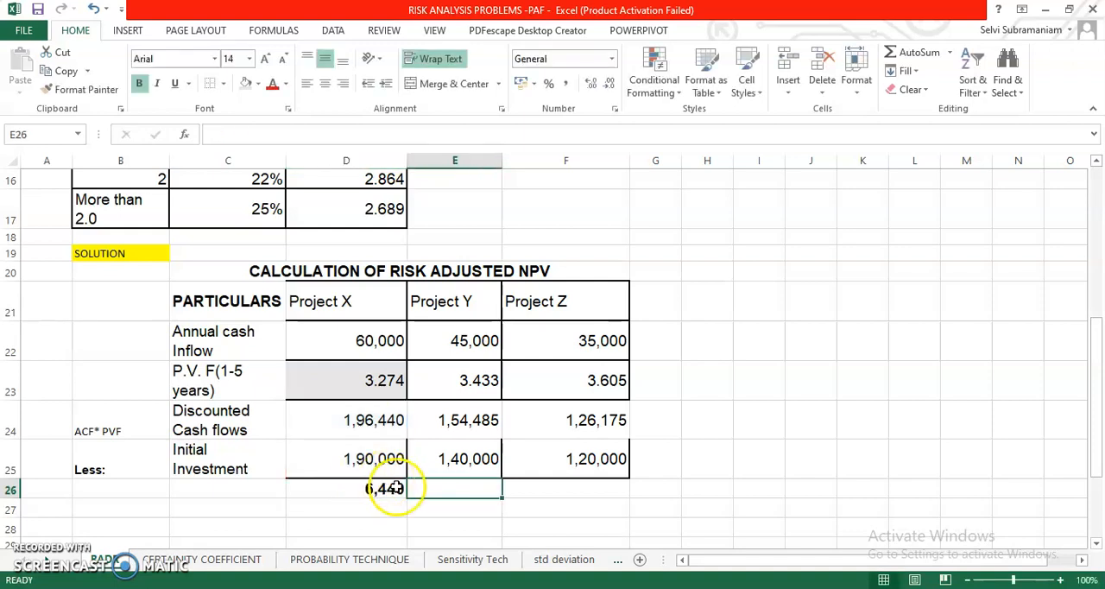
click(265, 490)
text(Rs.)
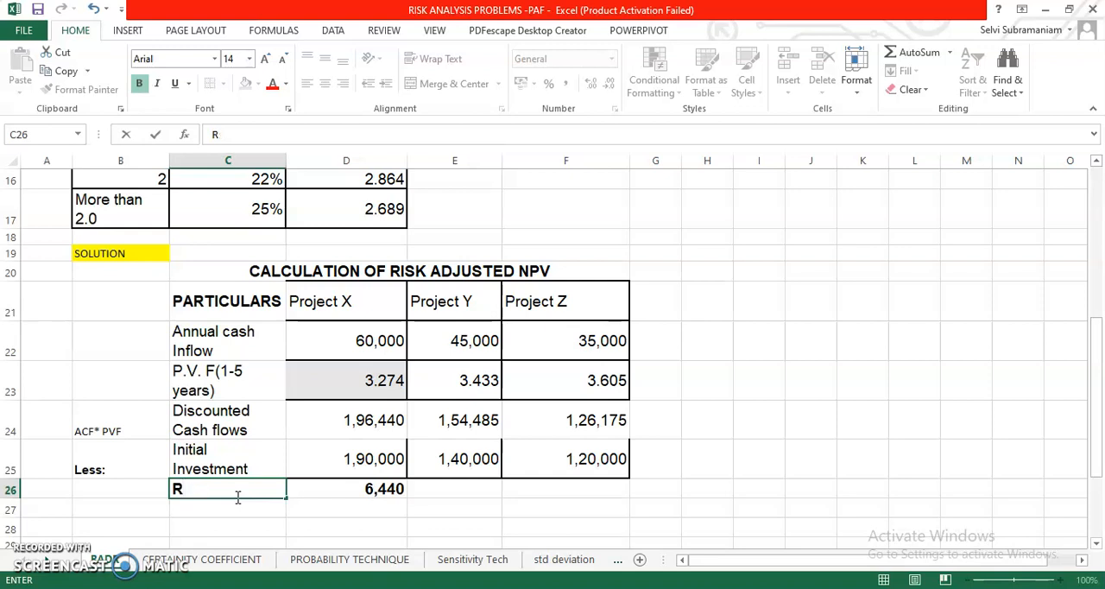
text(A)
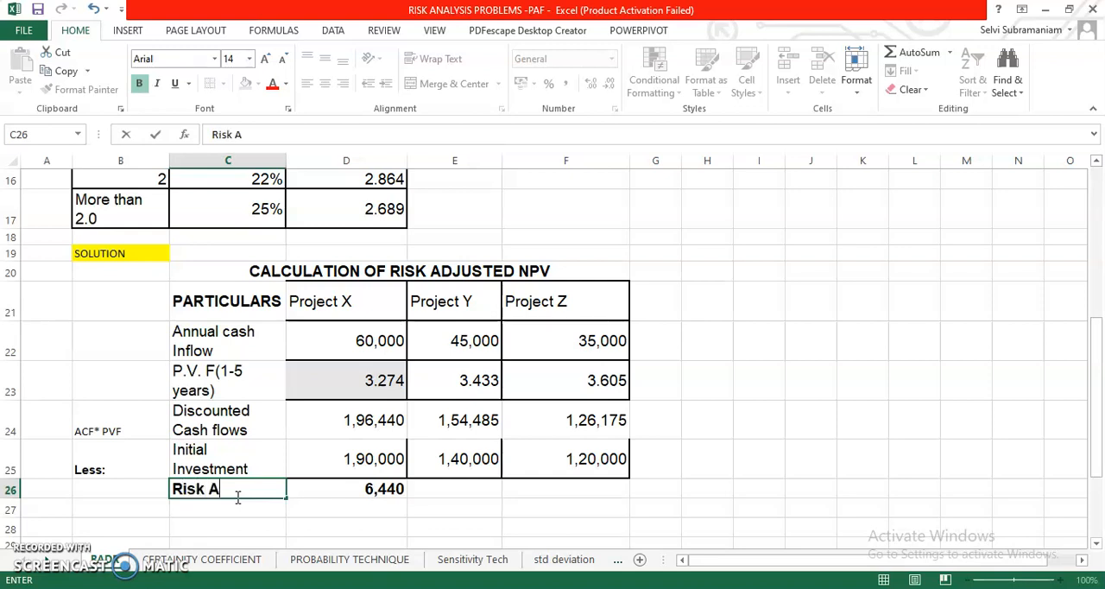
text(djusted )
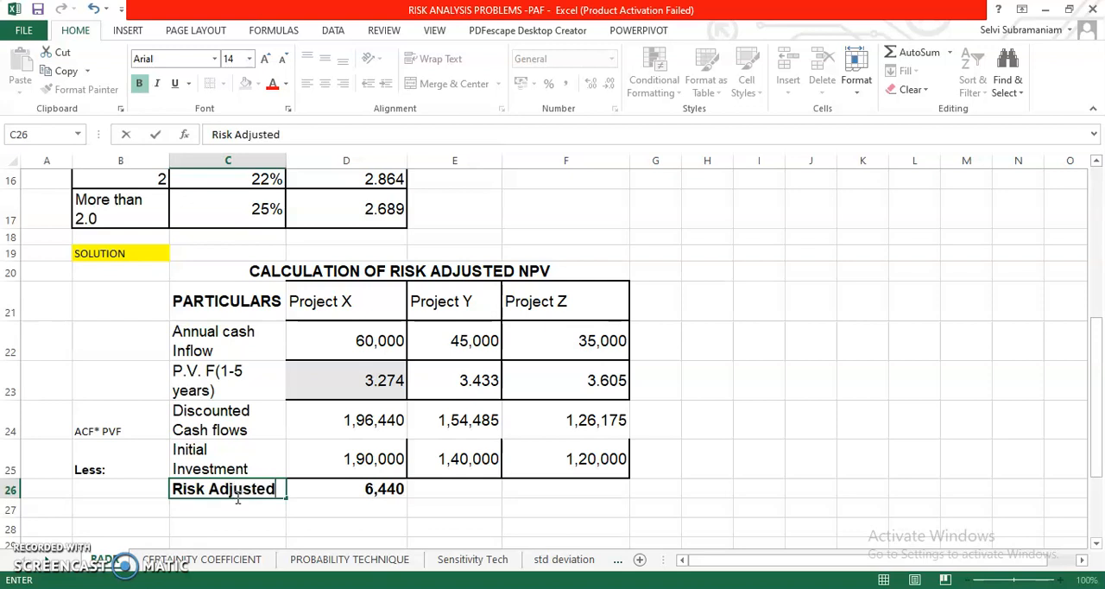
text(NPV)
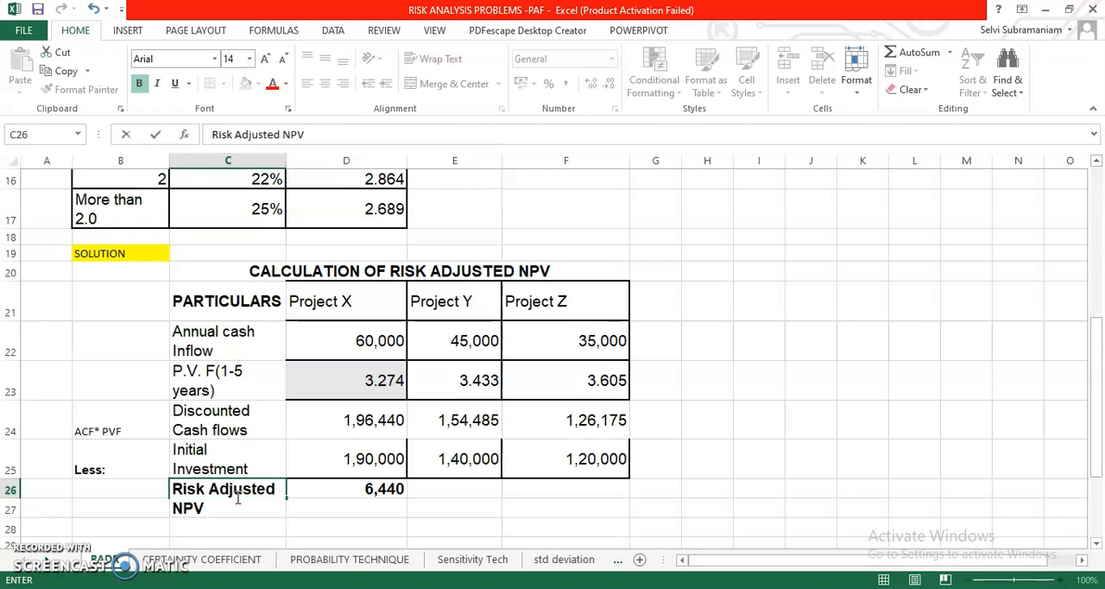
text((Rs.)
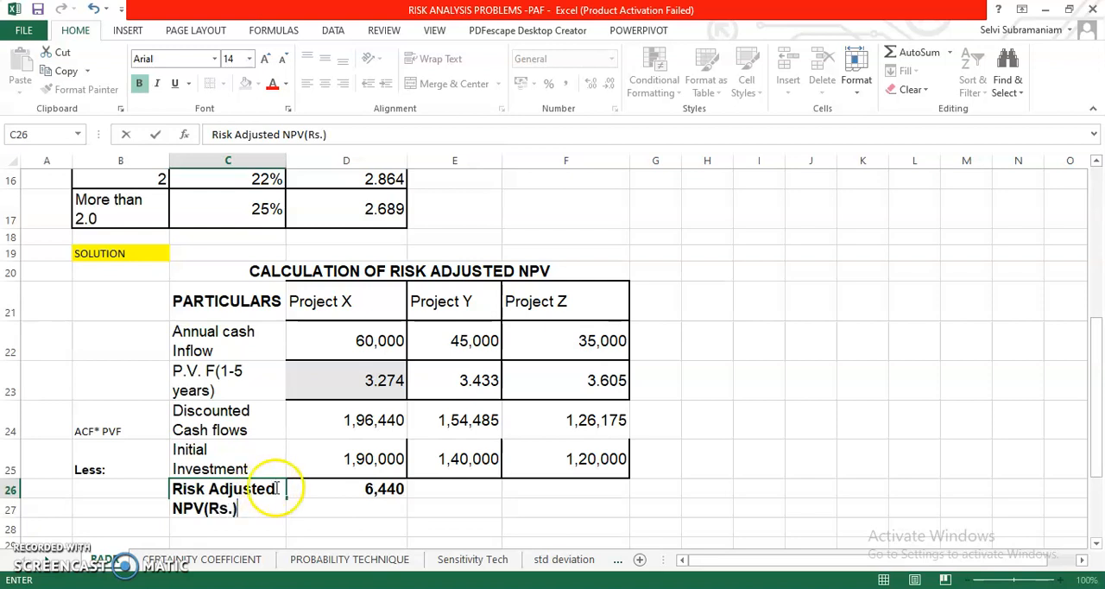
Label row 26 'Risk Adjusted NPV(Rs.)' and fill the NPV across to Y and Z (14,485, 6,175).
click(339, 505)
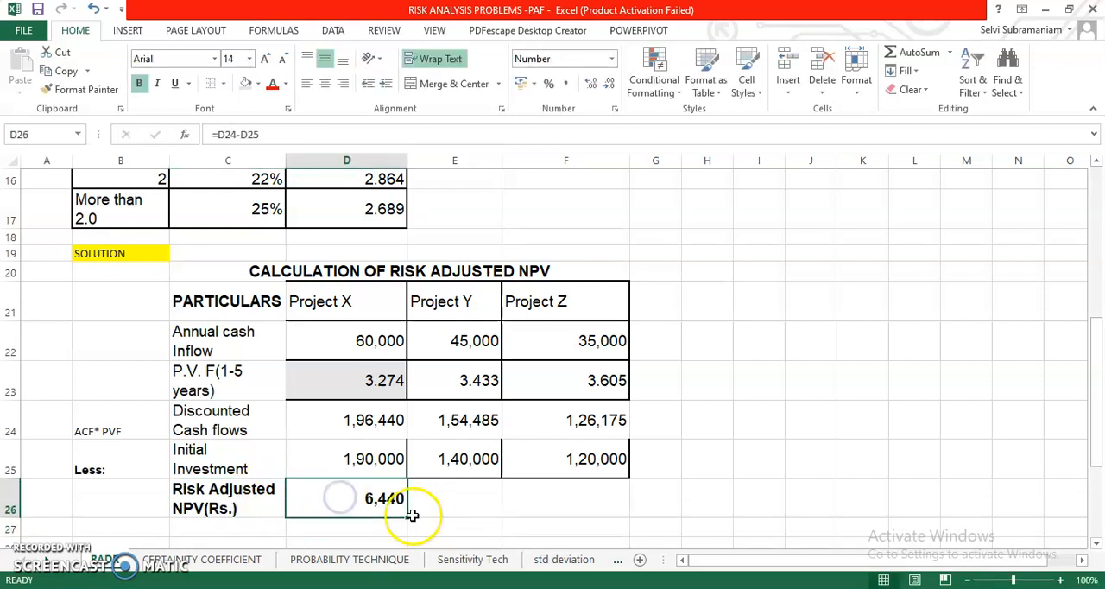
drag(406, 516, 596, 502)
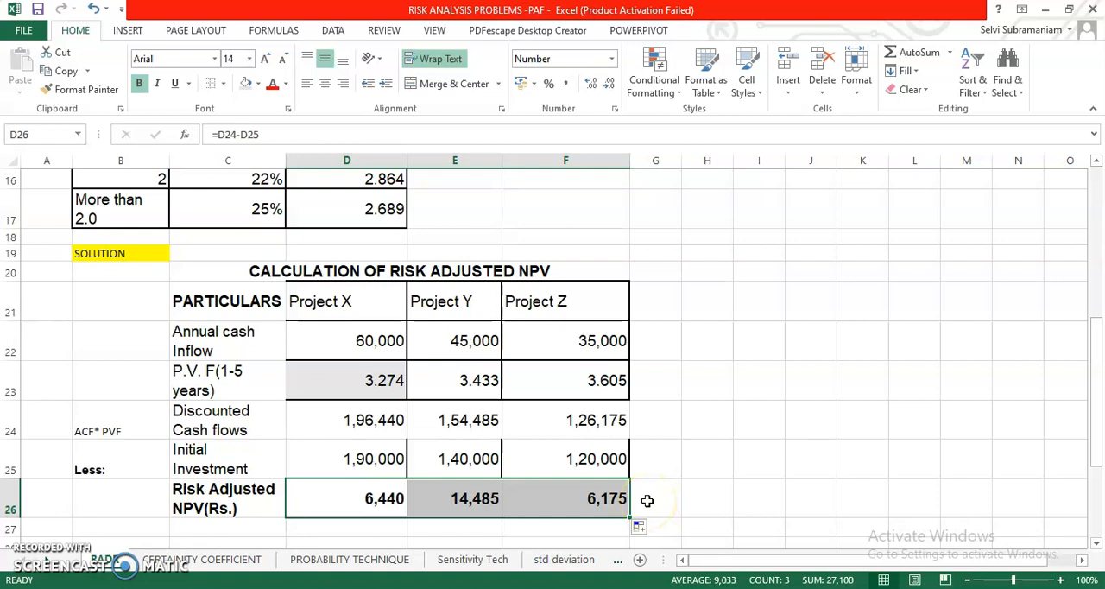
scroll(646, 500, down, 1)
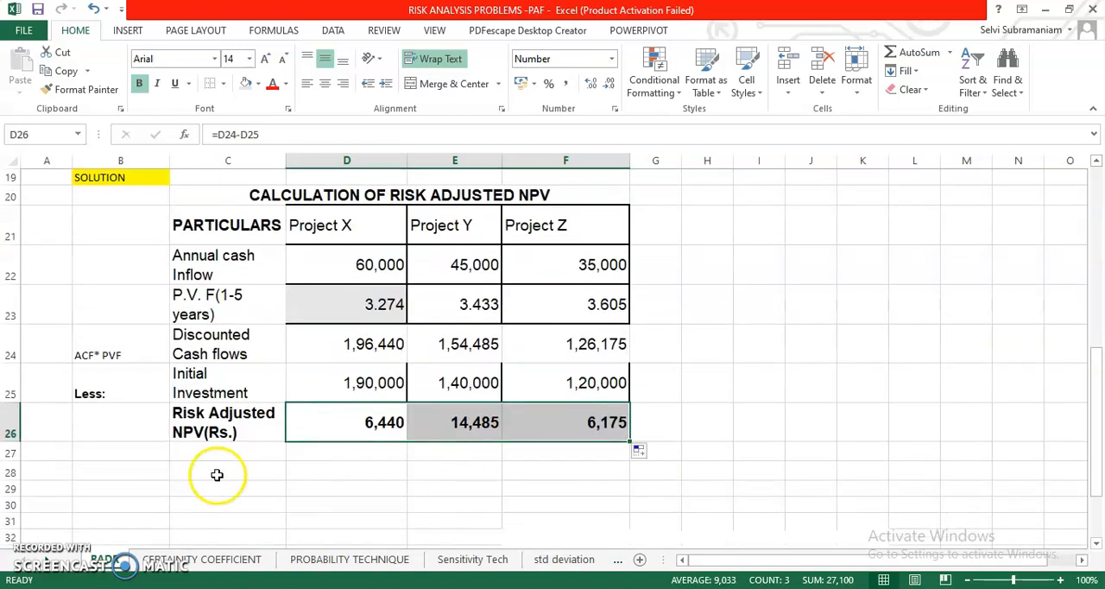
Discard the stray B28 entry and enter the 'Inference:' label in C28.
click(131, 467)
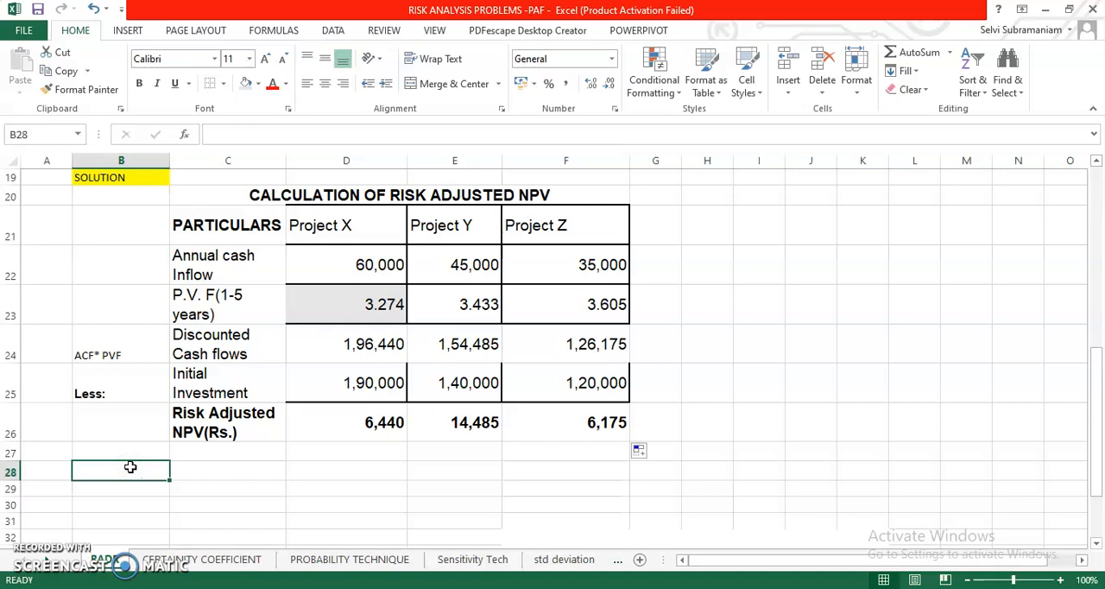
text(In)
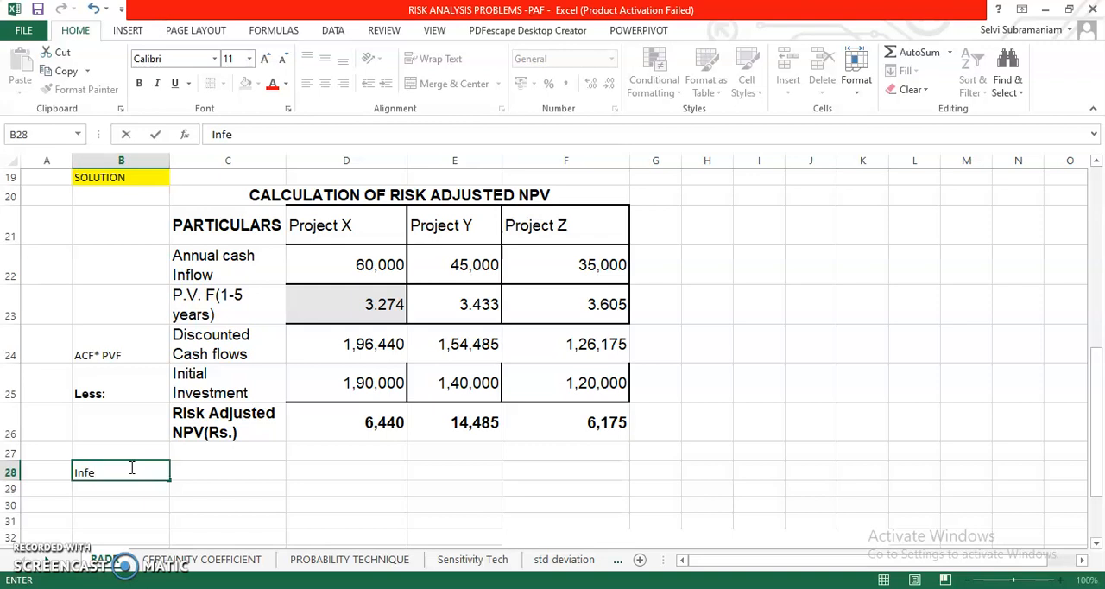
click(209, 452)
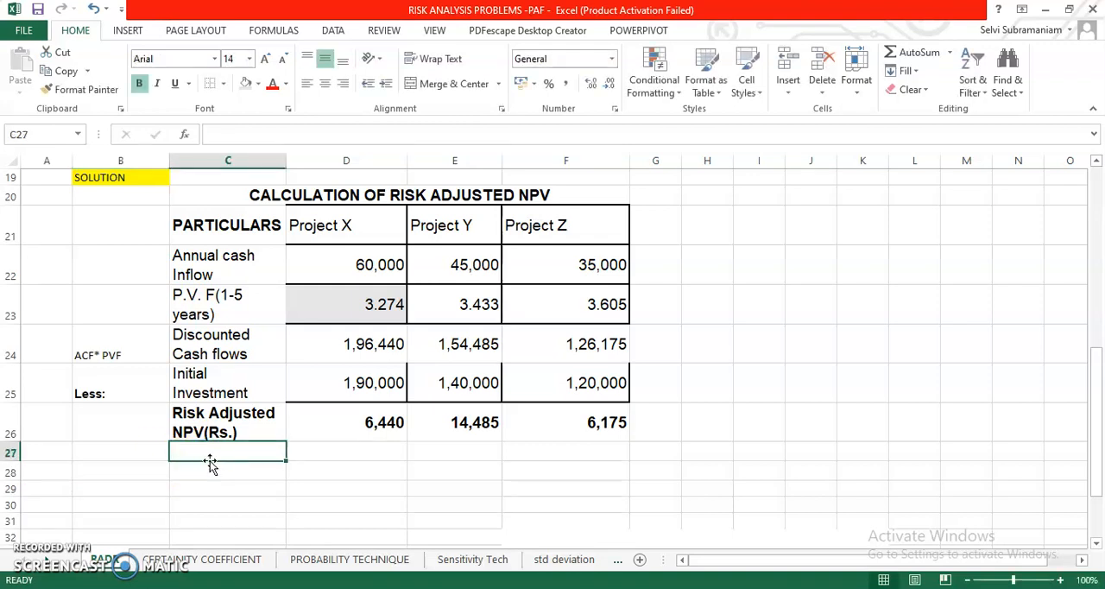
click(209, 471)
text(Inference:)
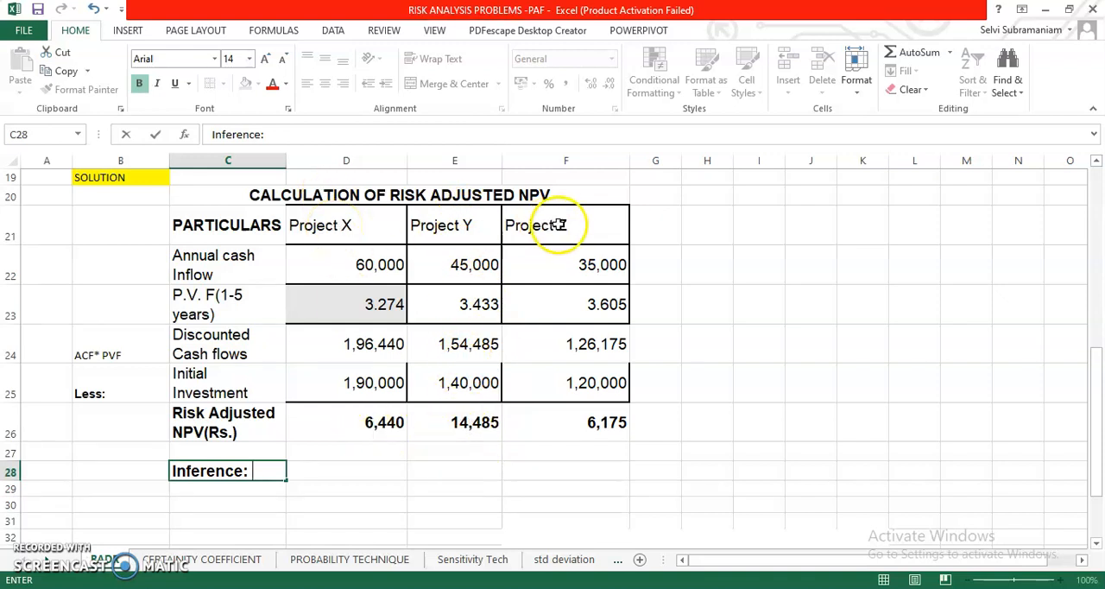
click(474, 423)
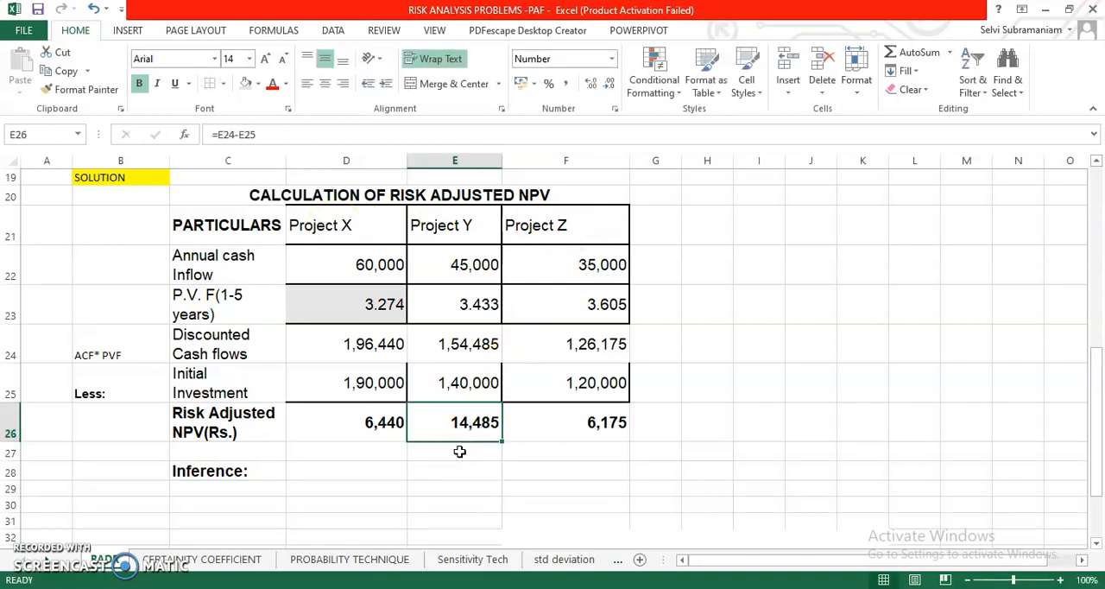
Extend C28 to read 'Project Y gives the highest NPV, hence it is recommended to accept Project Y.'.
click(351, 467)
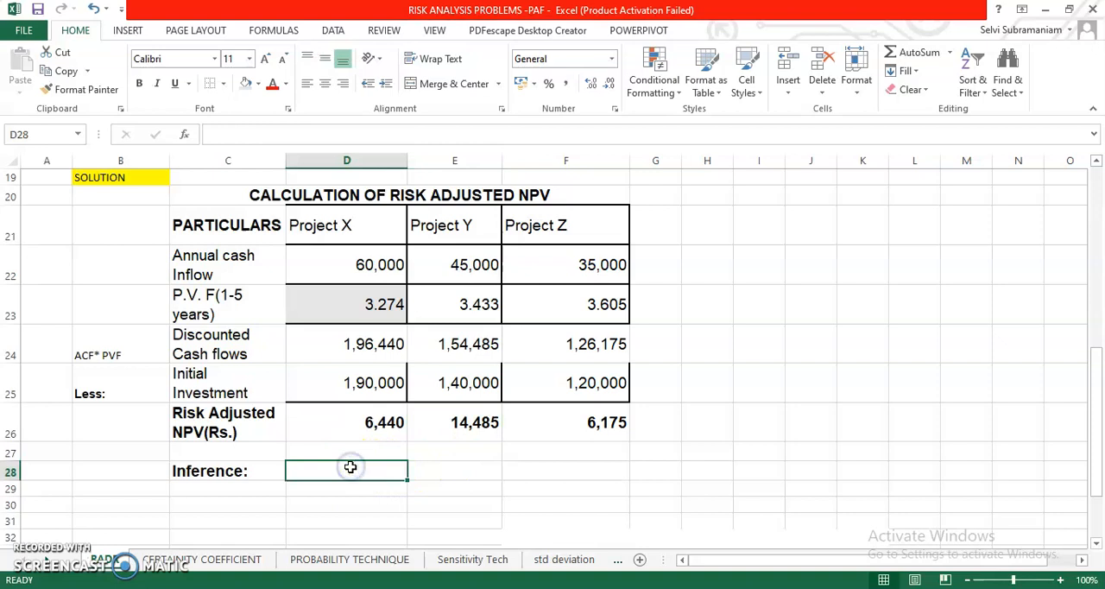
text(Pro)
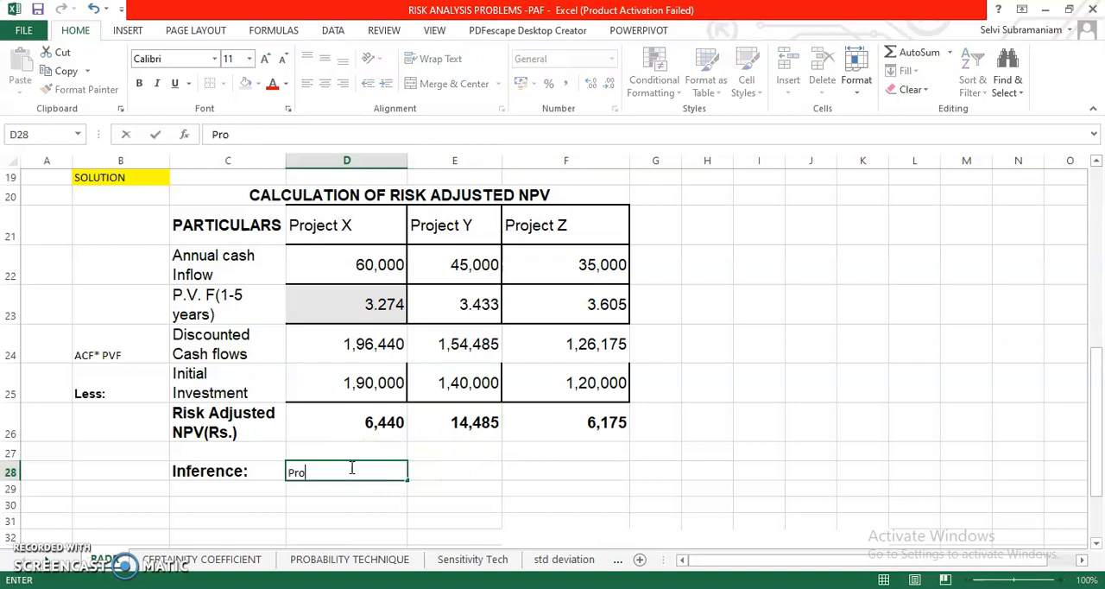
text(ject Y give)
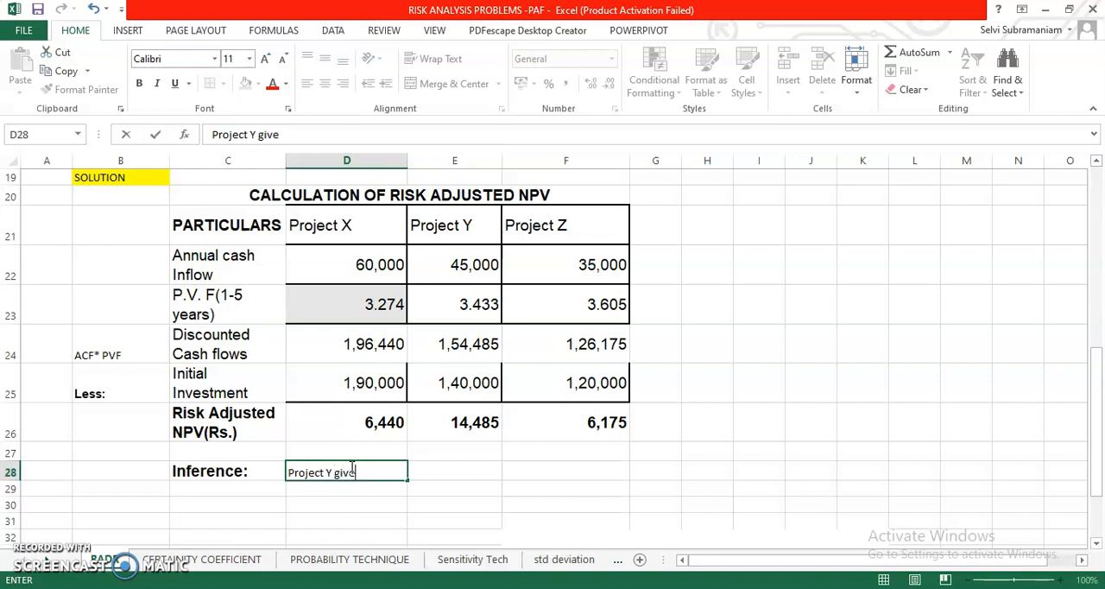
click(223, 472)
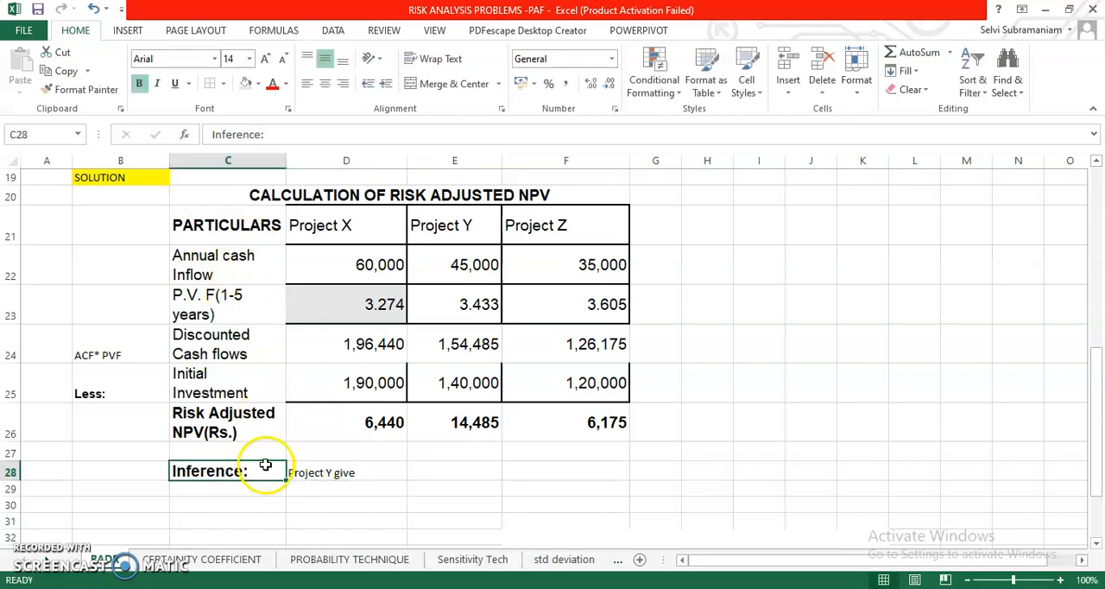
double_click(259, 471)
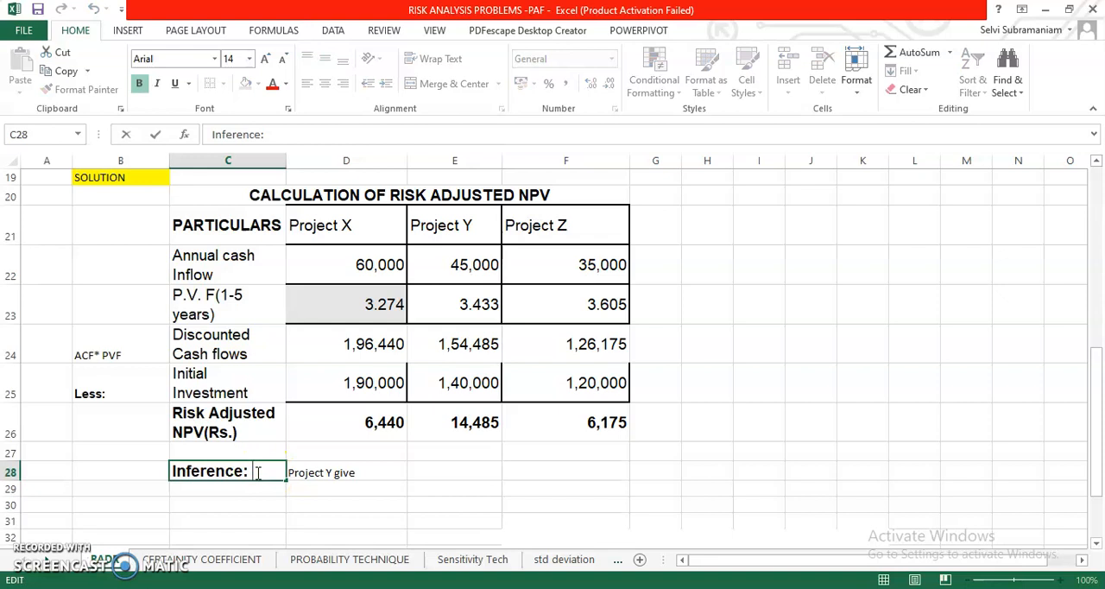
text(Project )
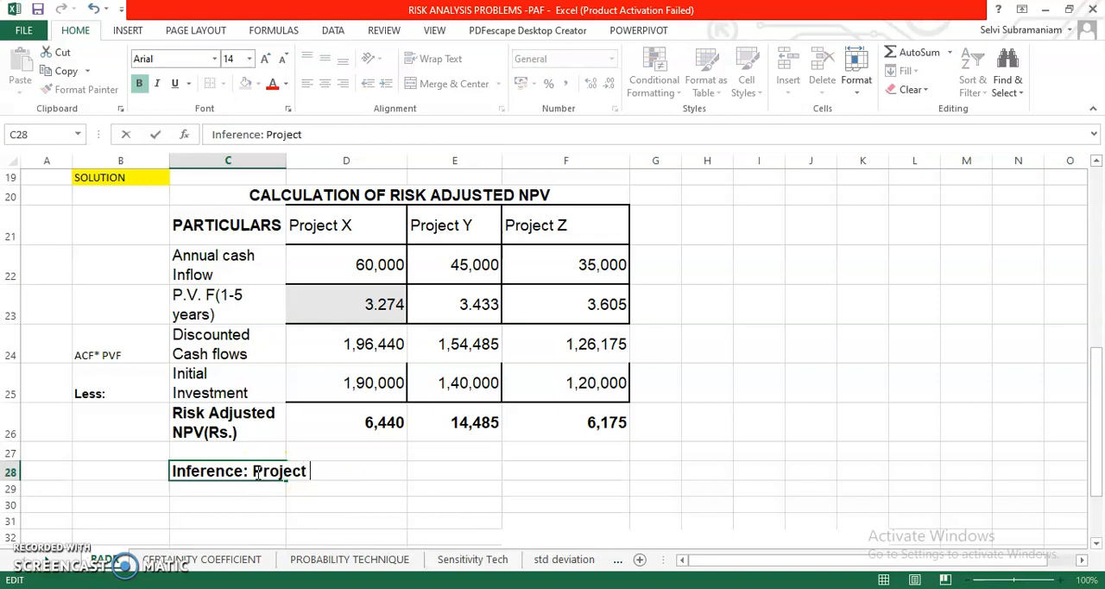
text(Y gives )
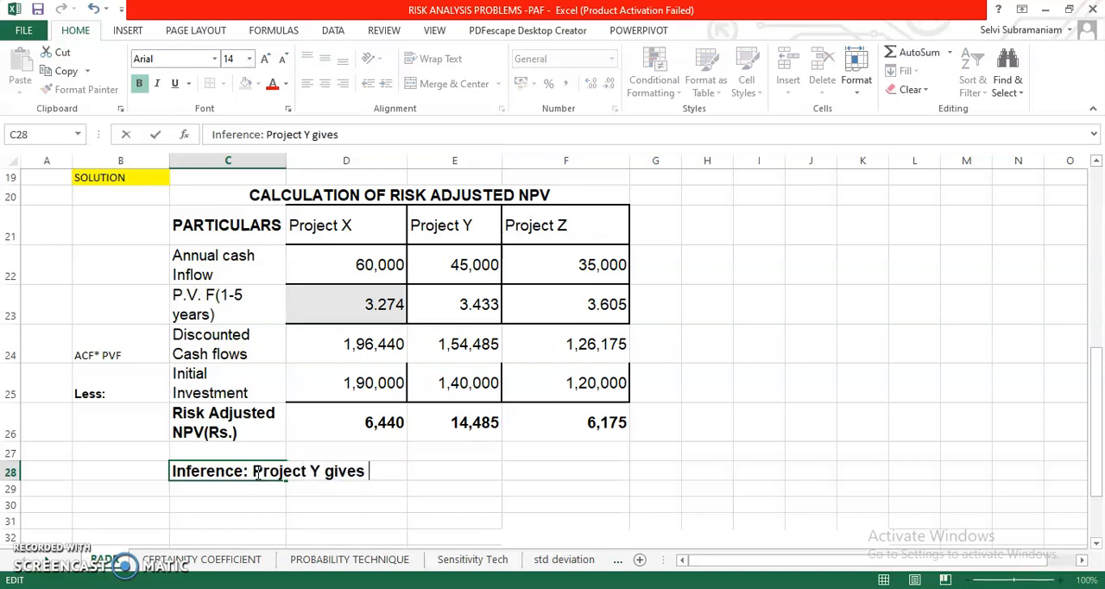
text(the highest NPV, )
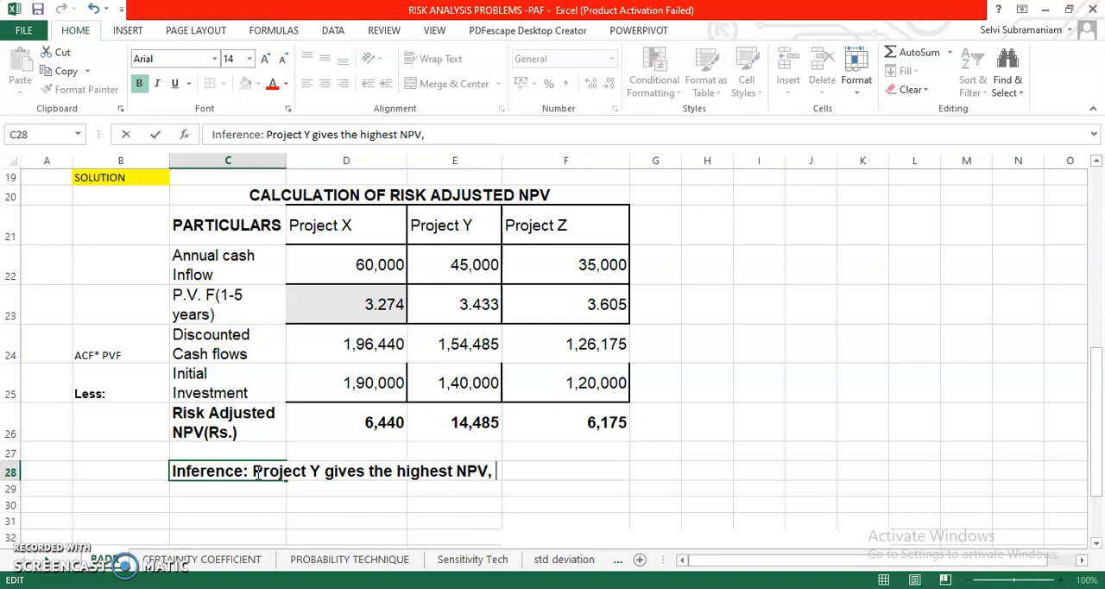
text(hence it is )
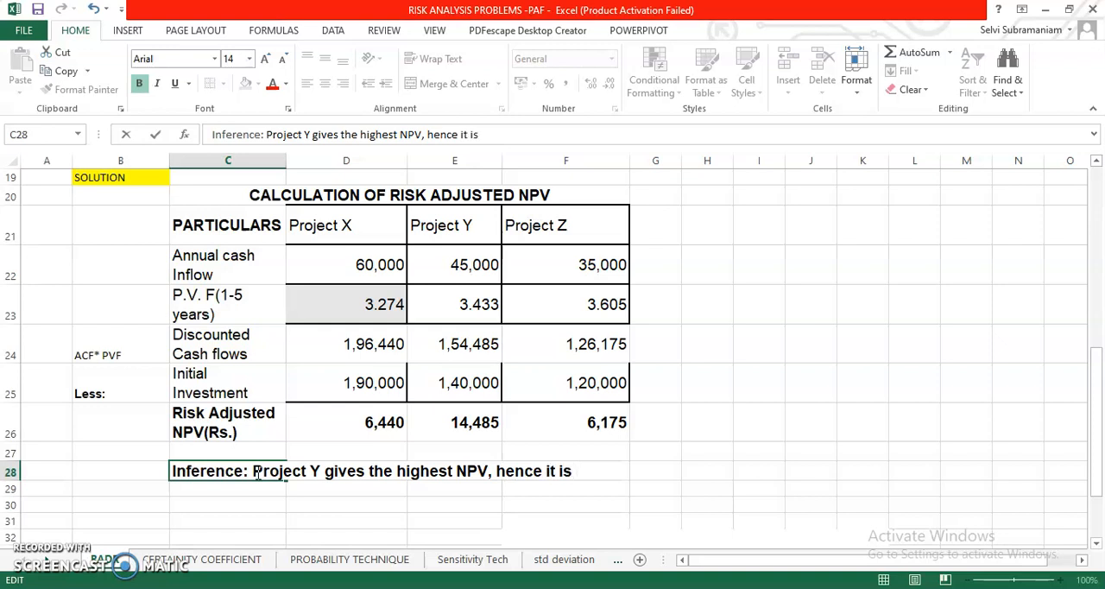
text(recom)
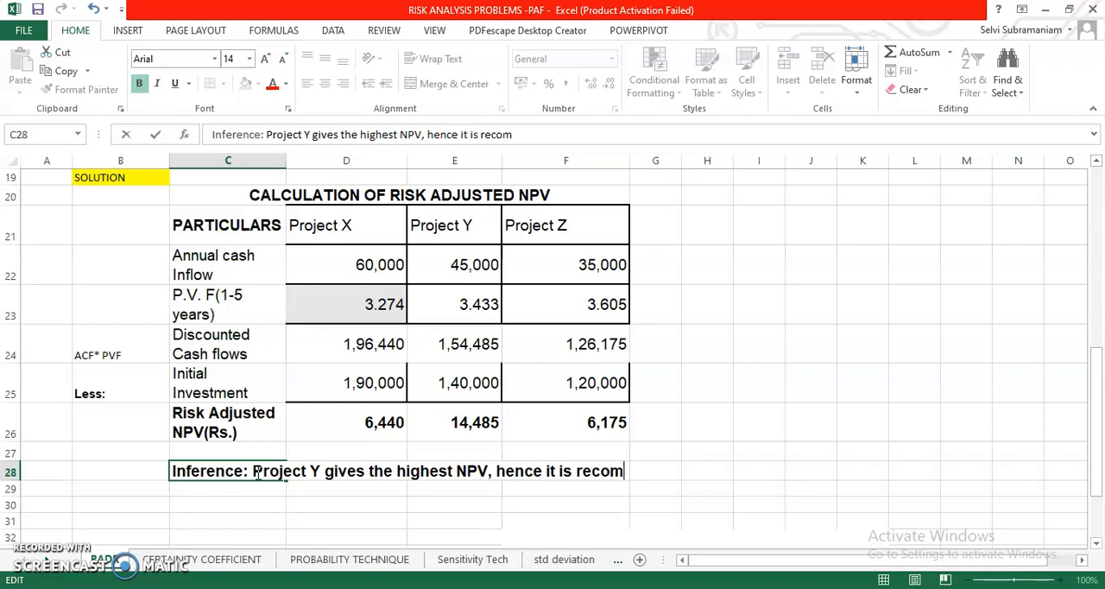
text(mended to)
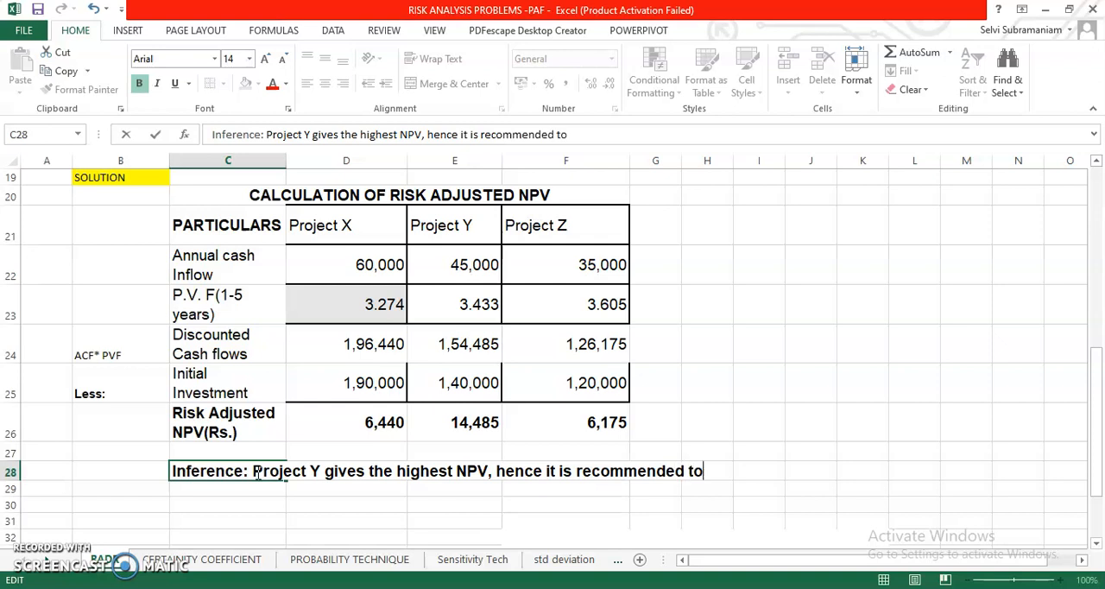
text( accept P)
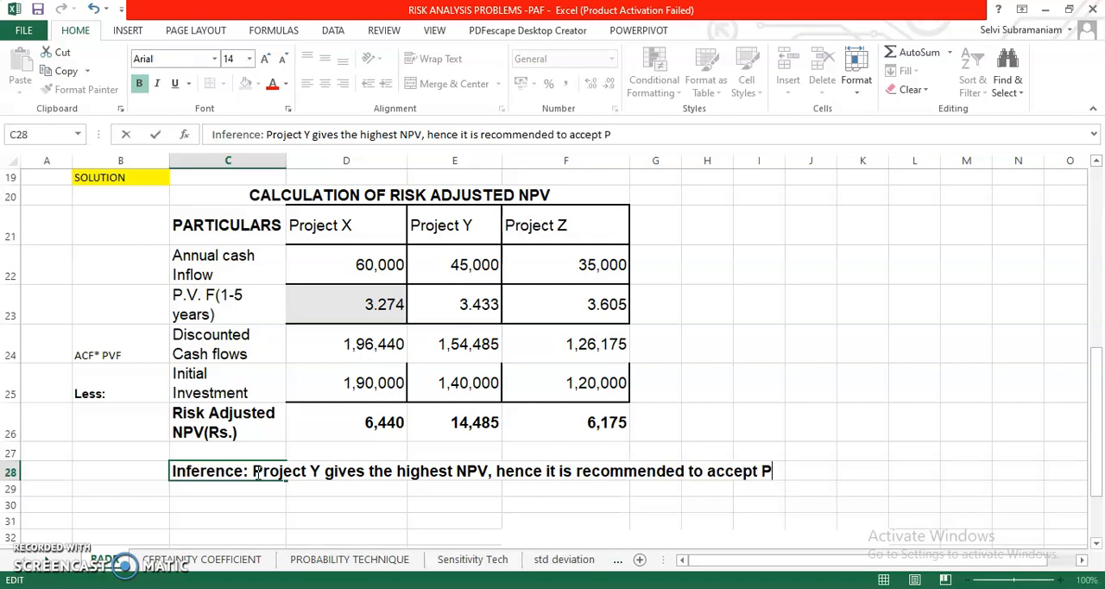
text(roject Y.)
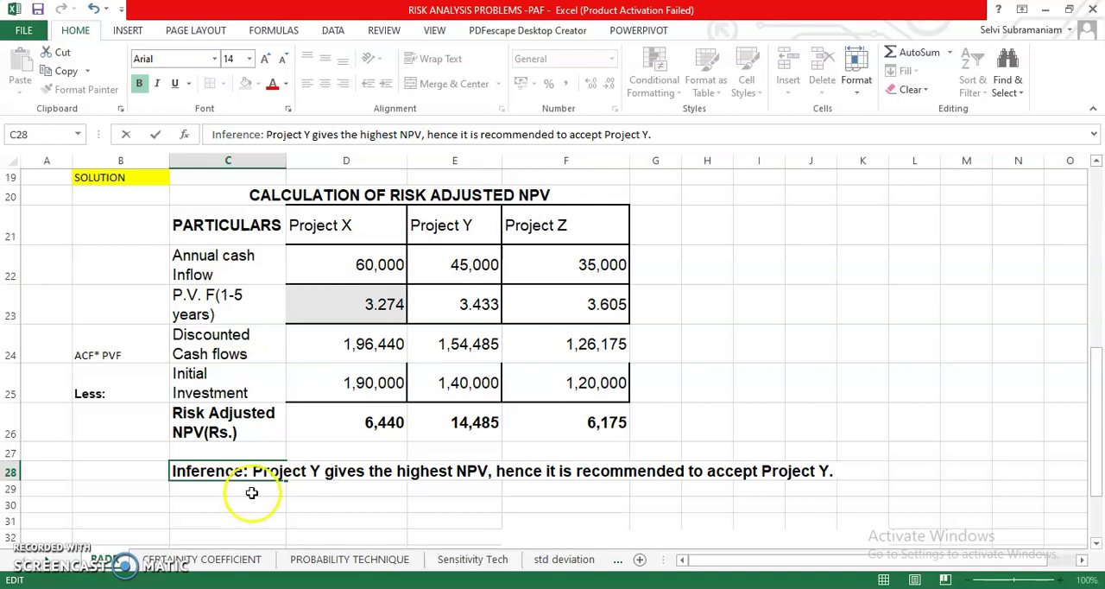
click(250, 489)
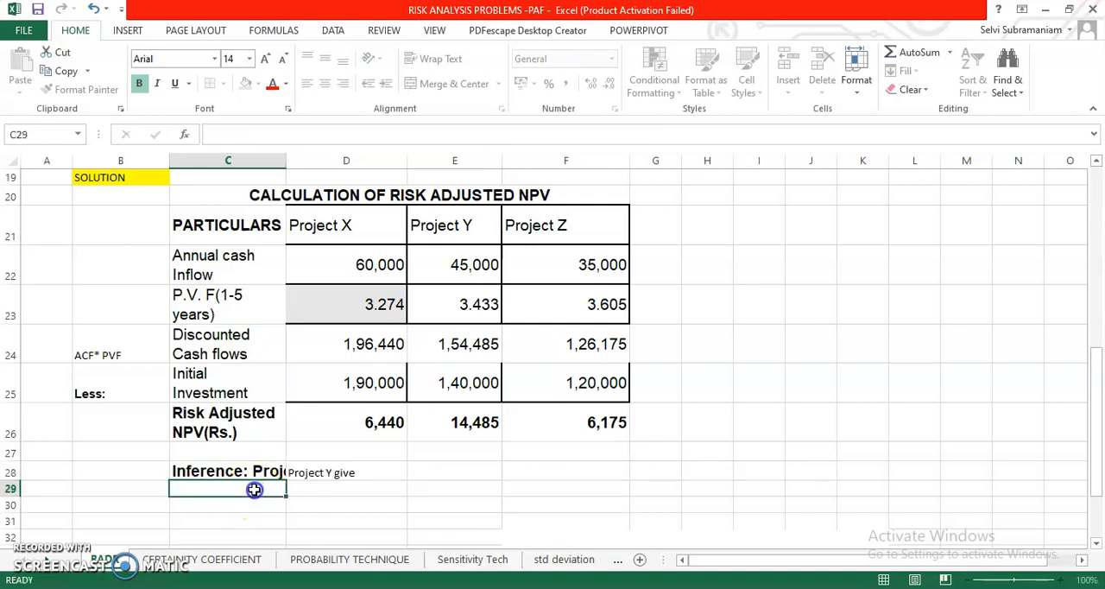
Delete the leftover partial sentence from D28.
click(312, 472)
key(Delete)
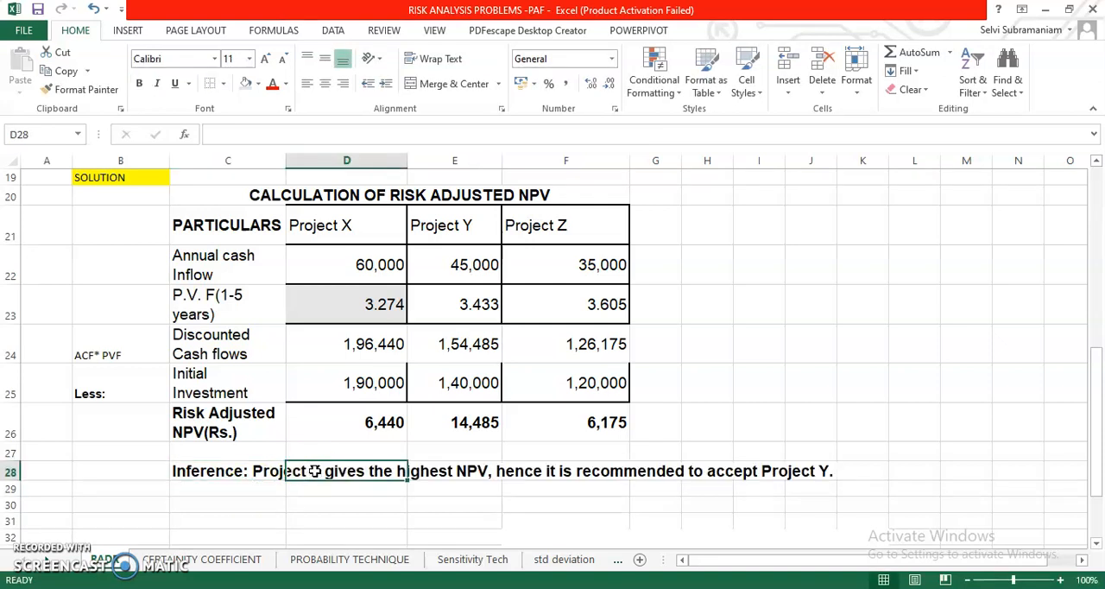
click(312, 502)
Outline the inference sentence across C28:J28 with a border.
drag(248, 470, 822, 469)
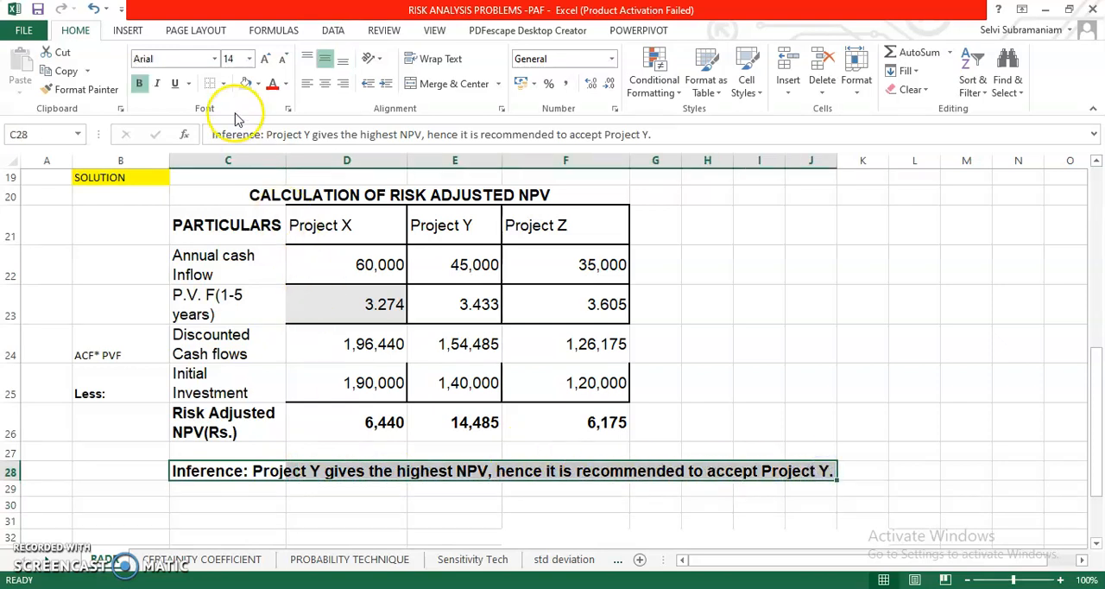
click(222, 84)
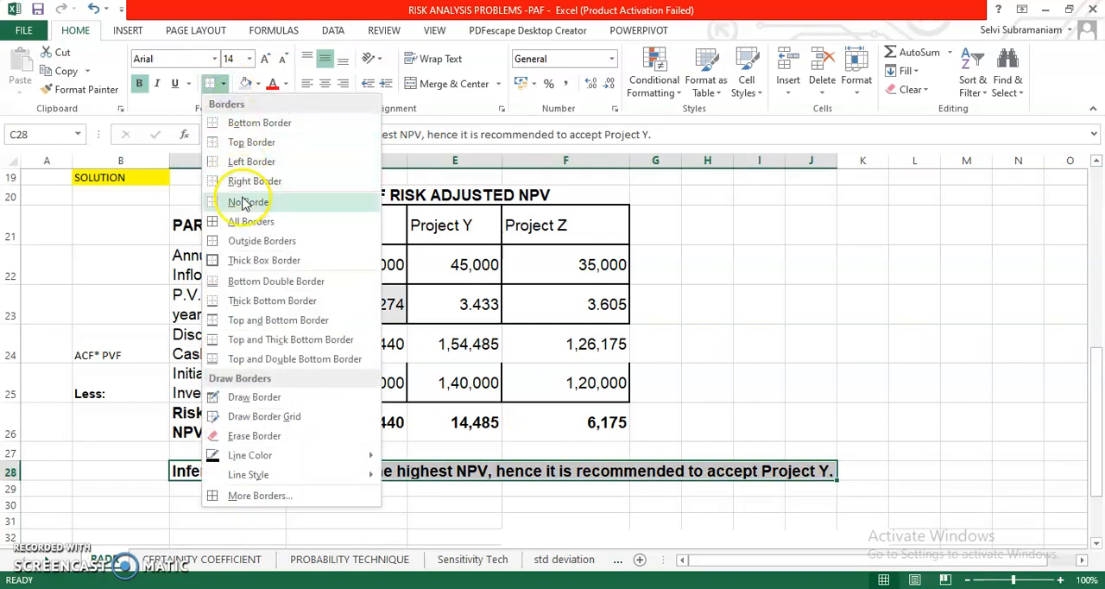
click(248, 222)
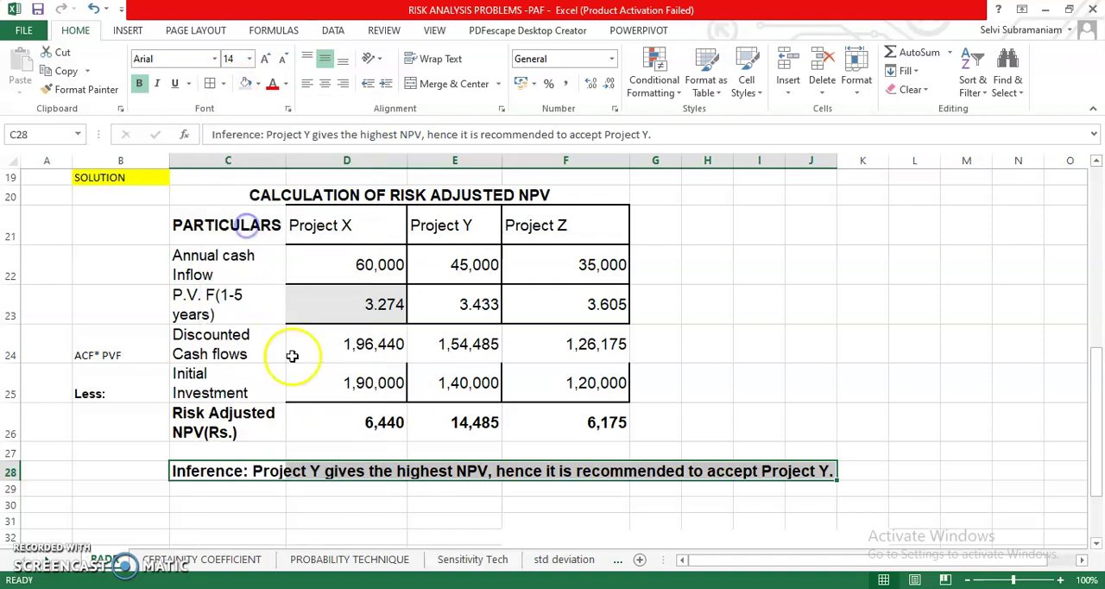
click(320, 489)
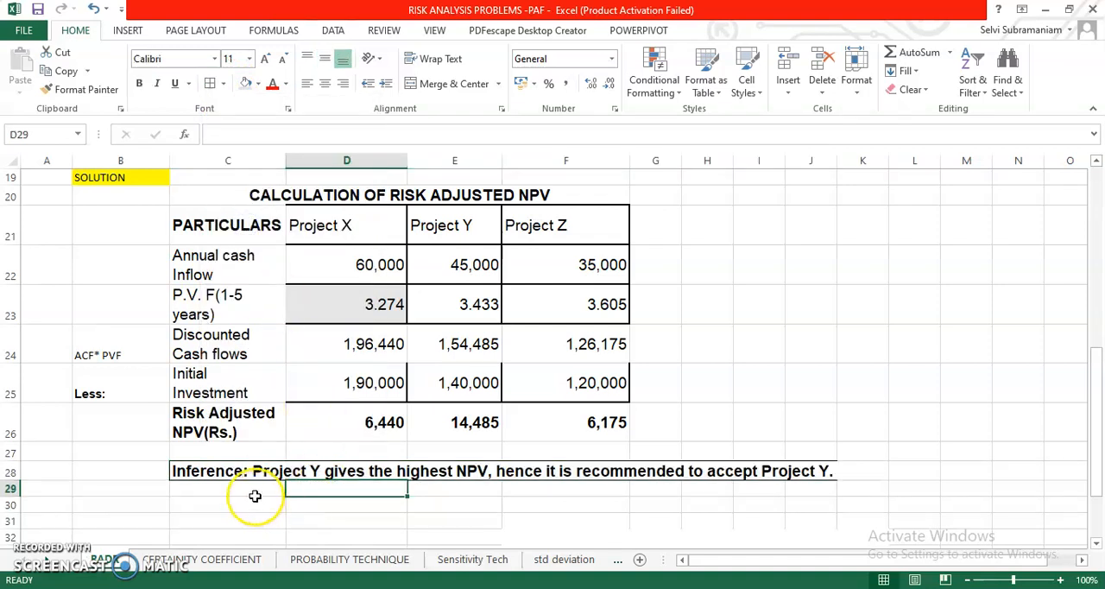